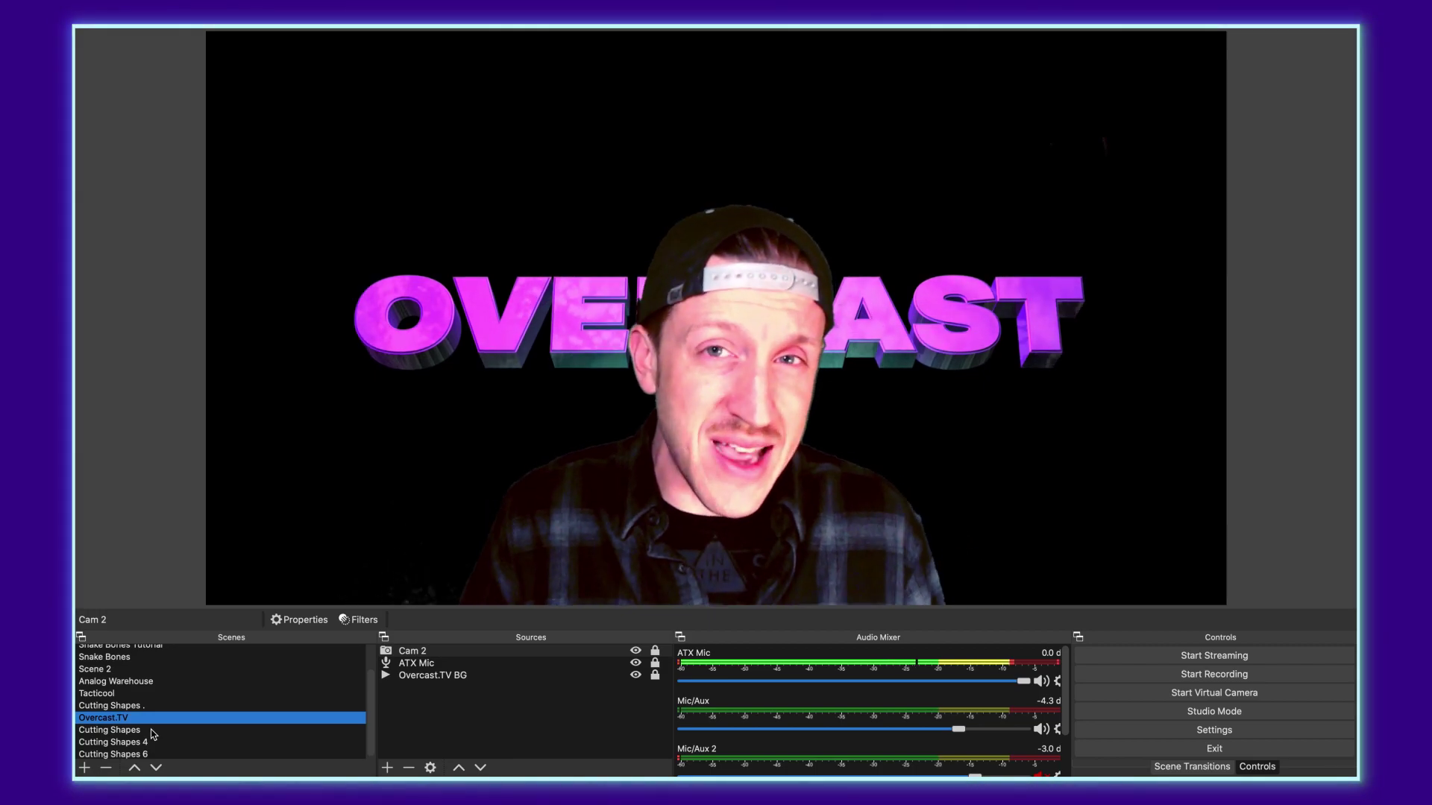
# Look through the Cutting Shapes, Cutting Shapes 6 and Overcast.TV scenes
pyautogui.click(153, 731)
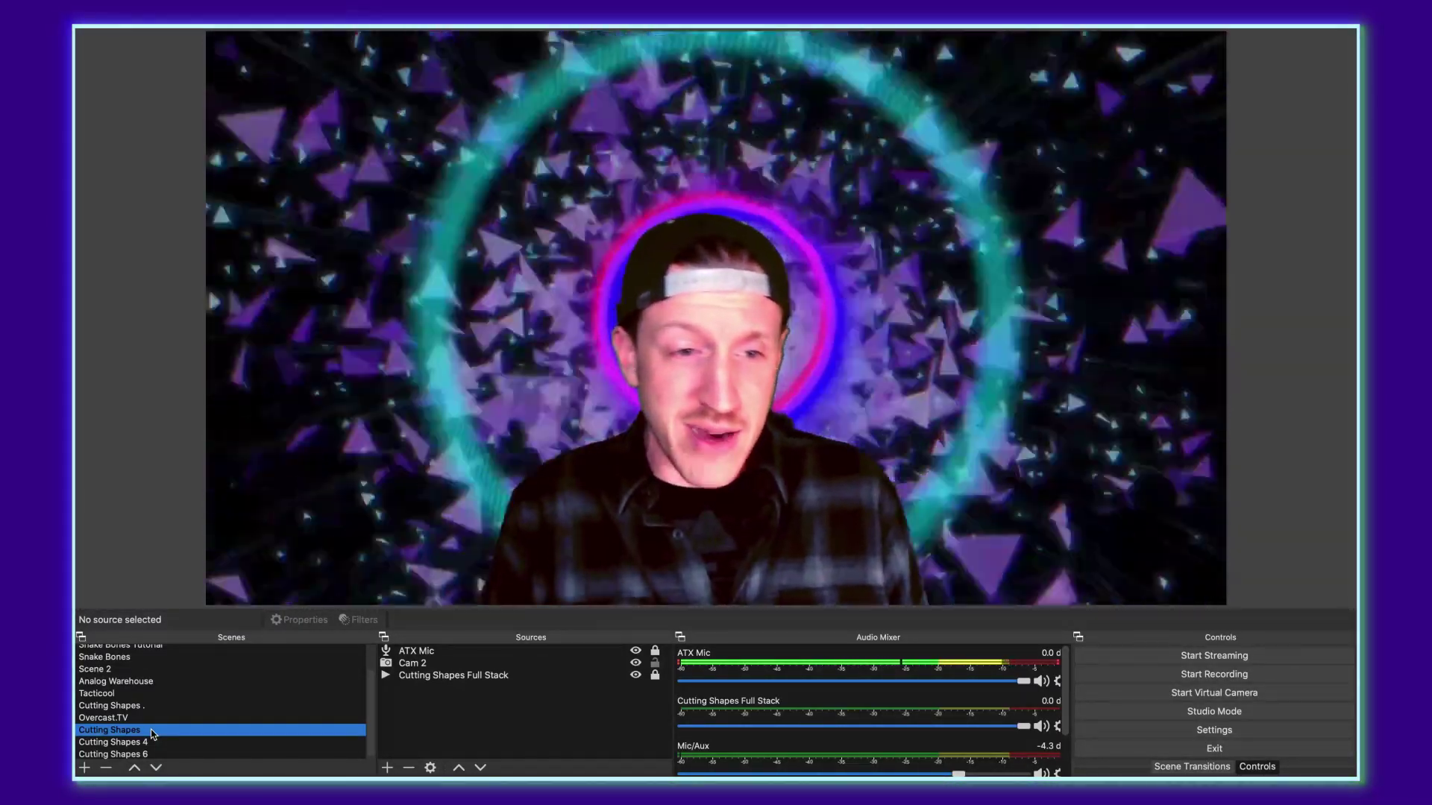
pyautogui.press('Down')
pyautogui.press('Down')
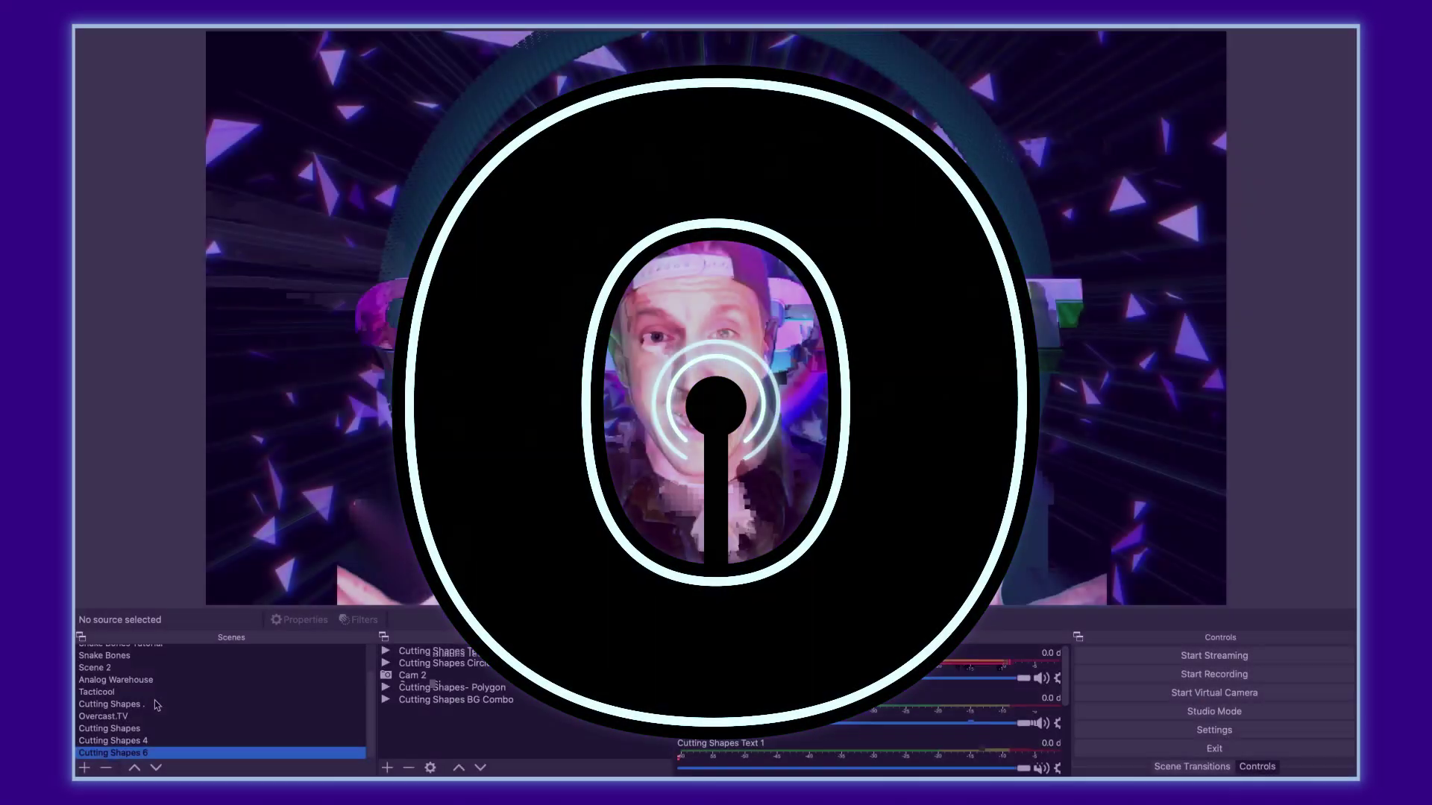
pyautogui.click(106, 717)
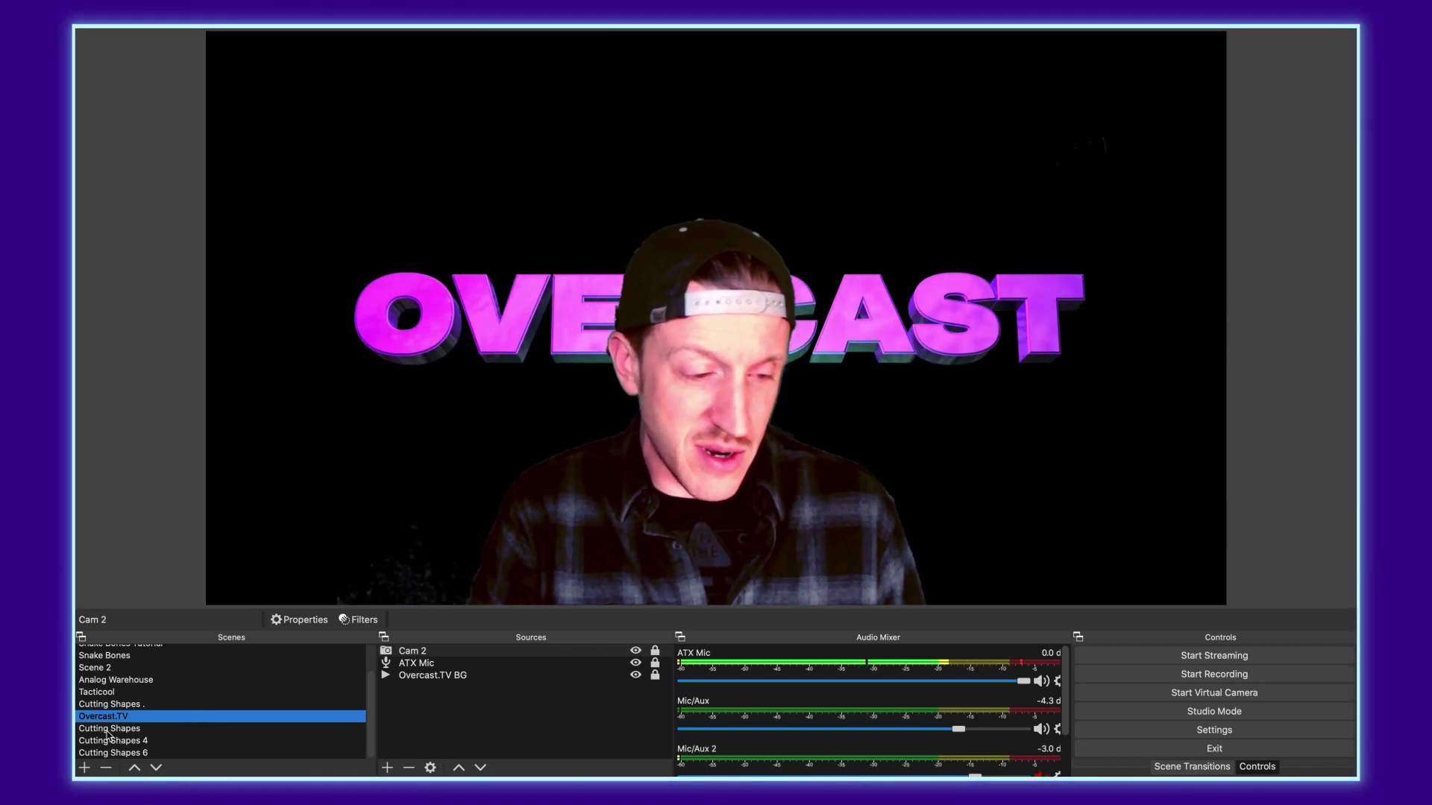
# Create scene Cutting Shapes 1 and add a media source named Cutting Shapes Line BG
pyautogui.click(84, 768)
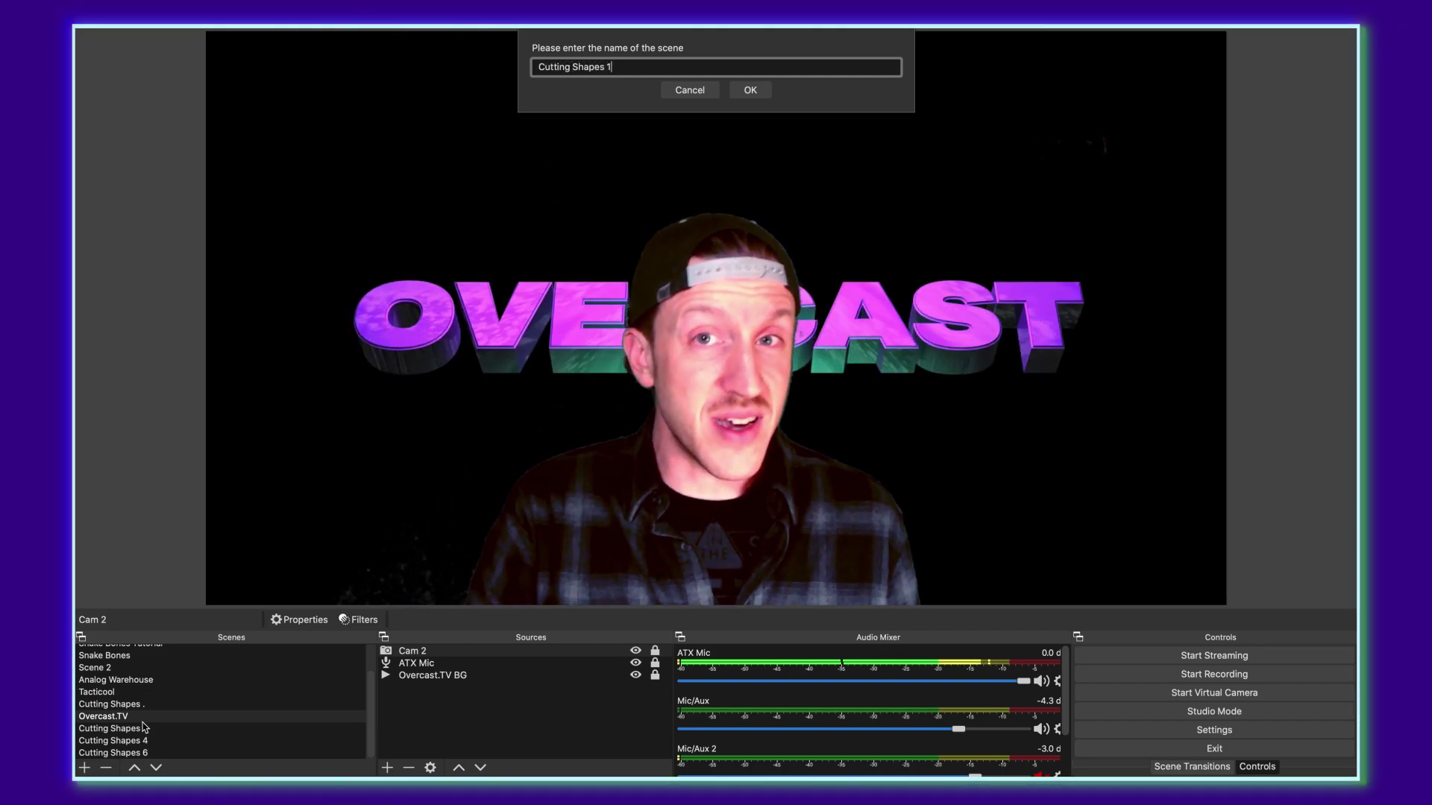
pyautogui.click(749, 90)
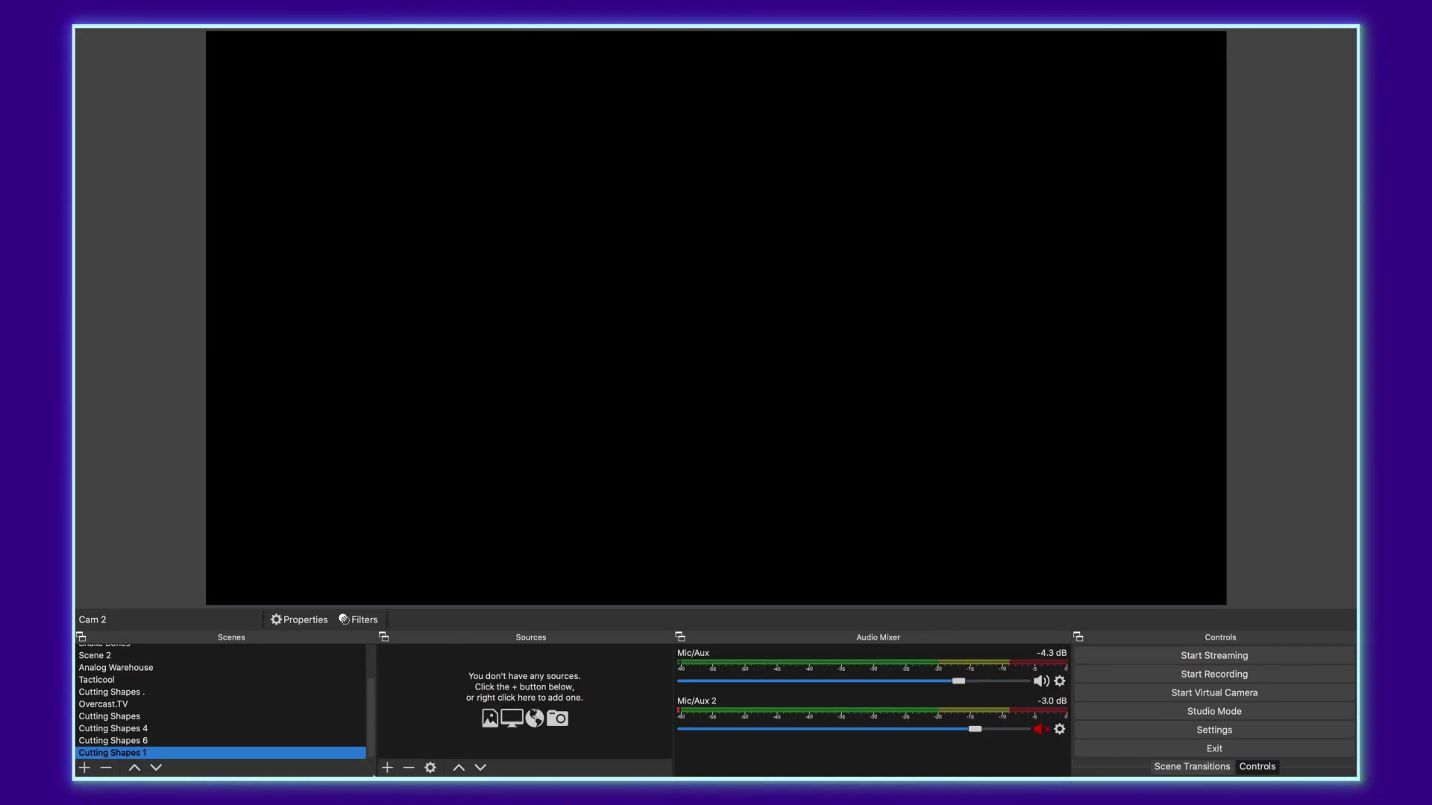
pyautogui.click(388, 769)
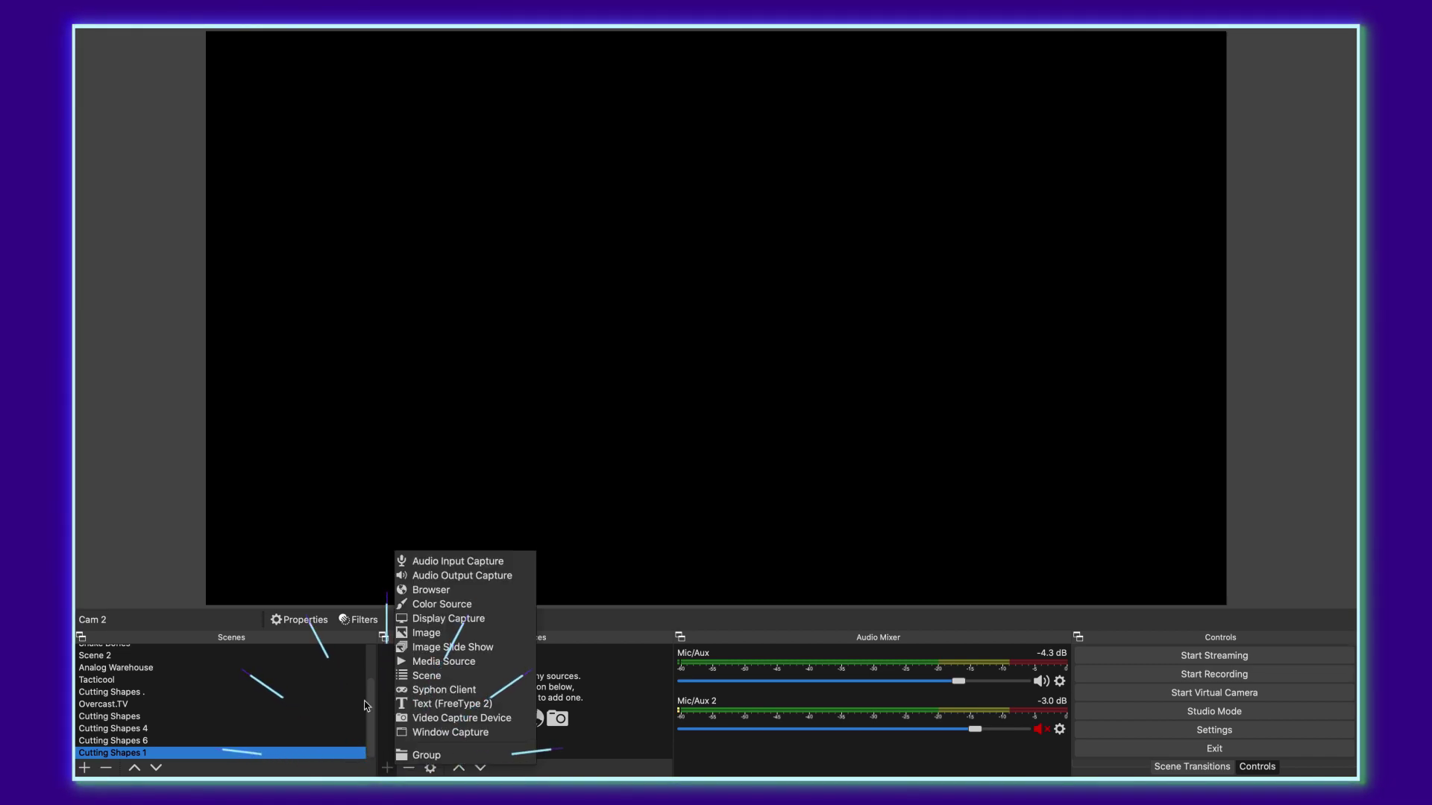
pyautogui.click(444, 662)
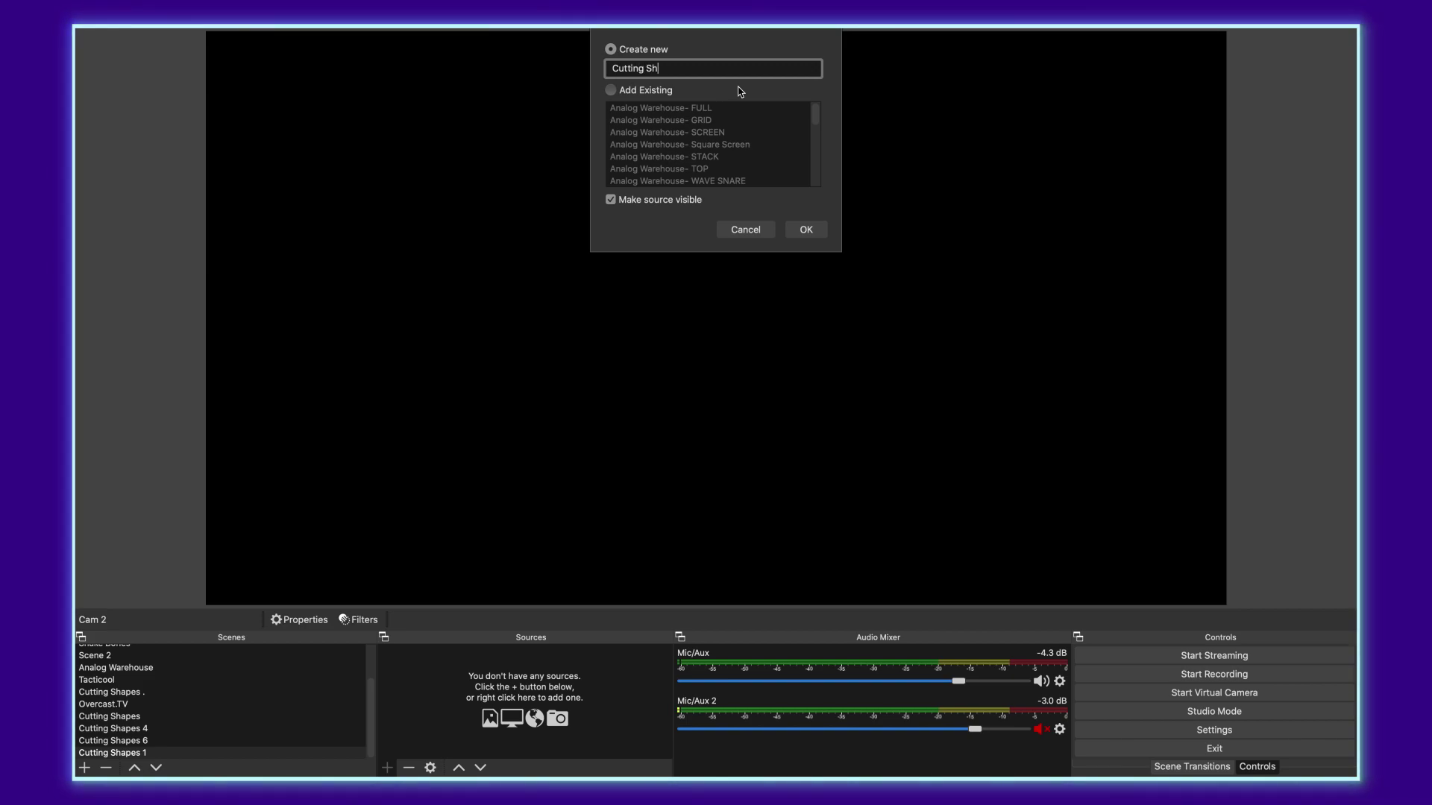
pyautogui.write('Cutting Shapes Line BG')
pyautogui.press('Return')
# Make the source loop and play Lines BG.mp4 from the Cutting Shapes folder
pyautogui.click(376, 494)
pyautogui.click(376, 544)
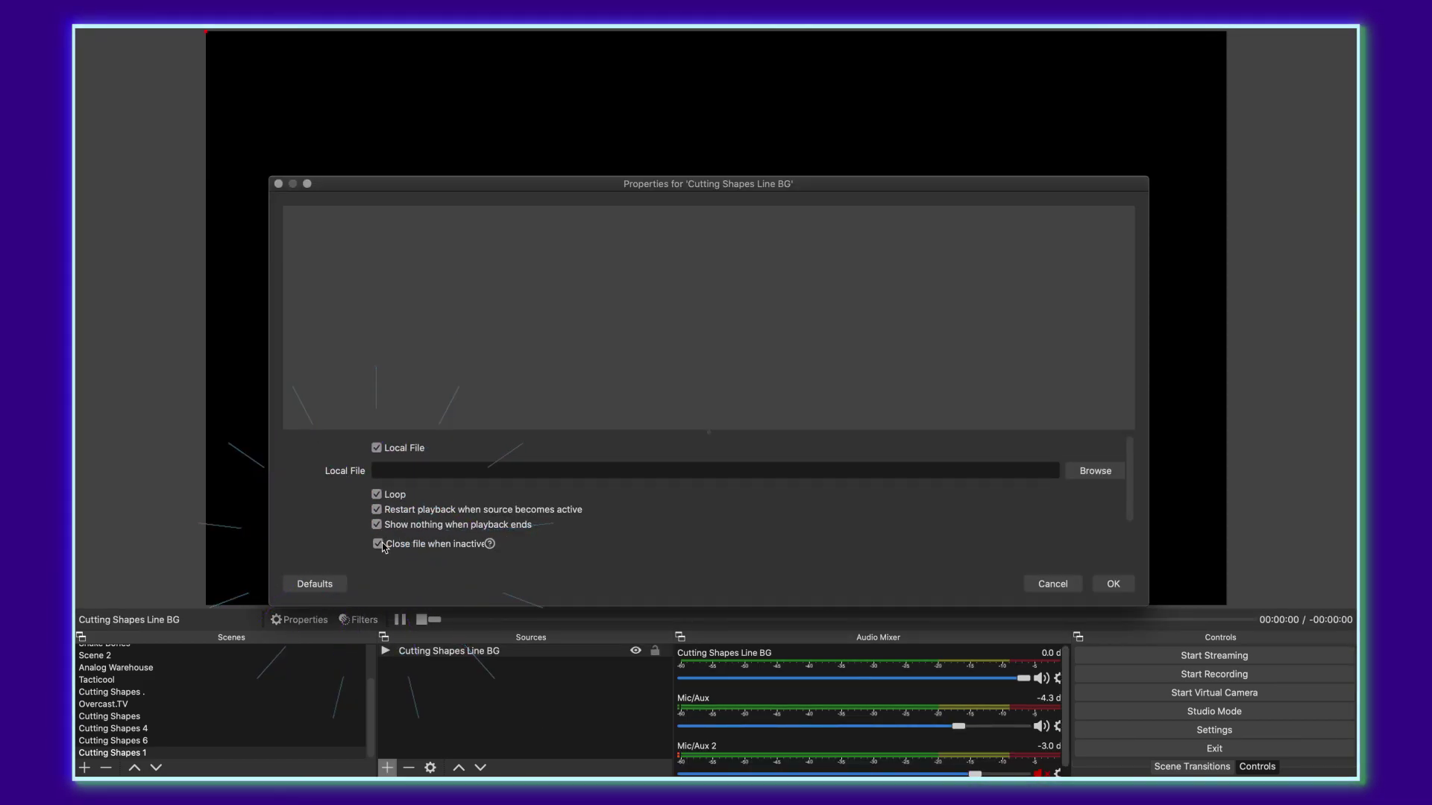
pyautogui.click(1075, 472)
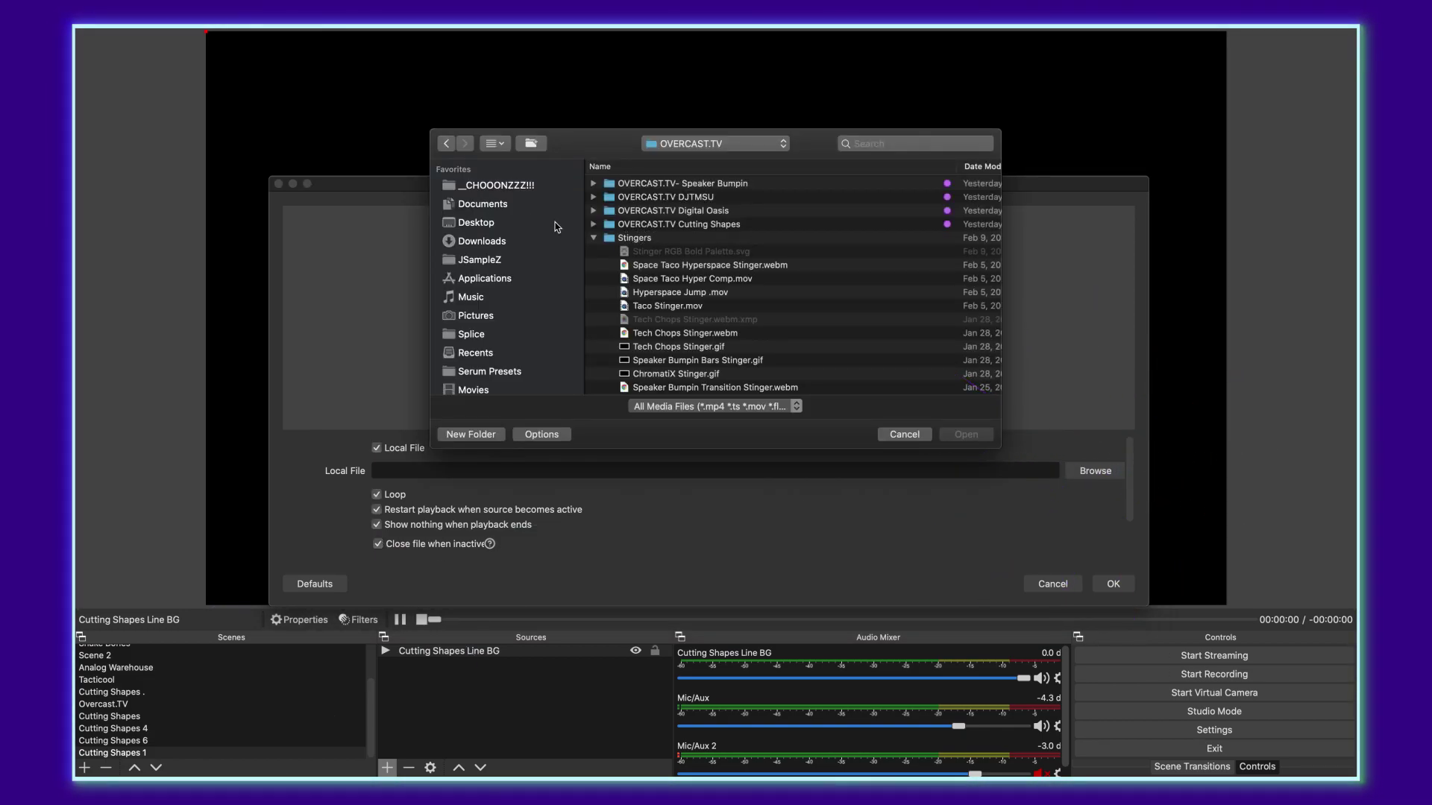
pyautogui.click(594, 237)
pyautogui.click(594, 223)
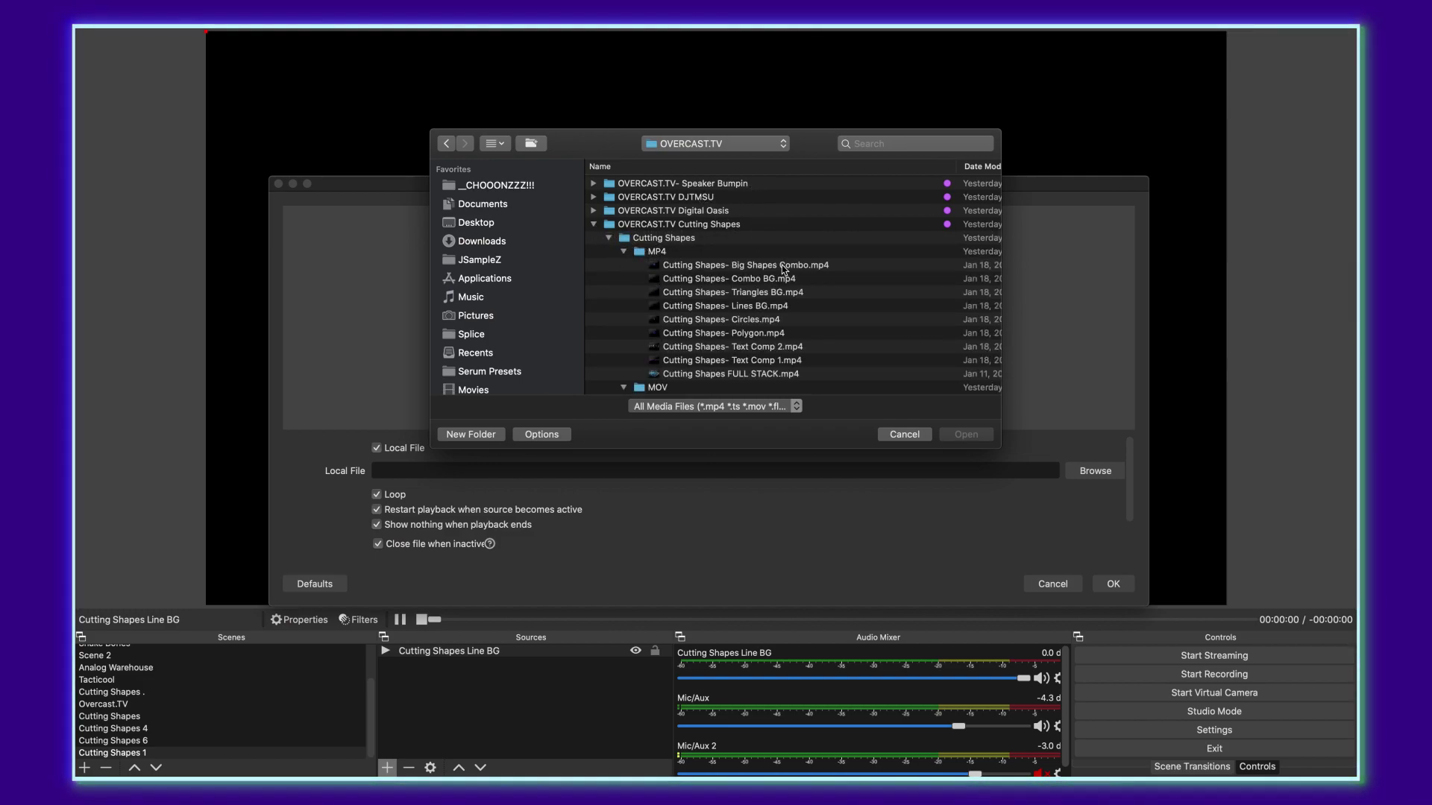
pyautogui.click(716, 306)
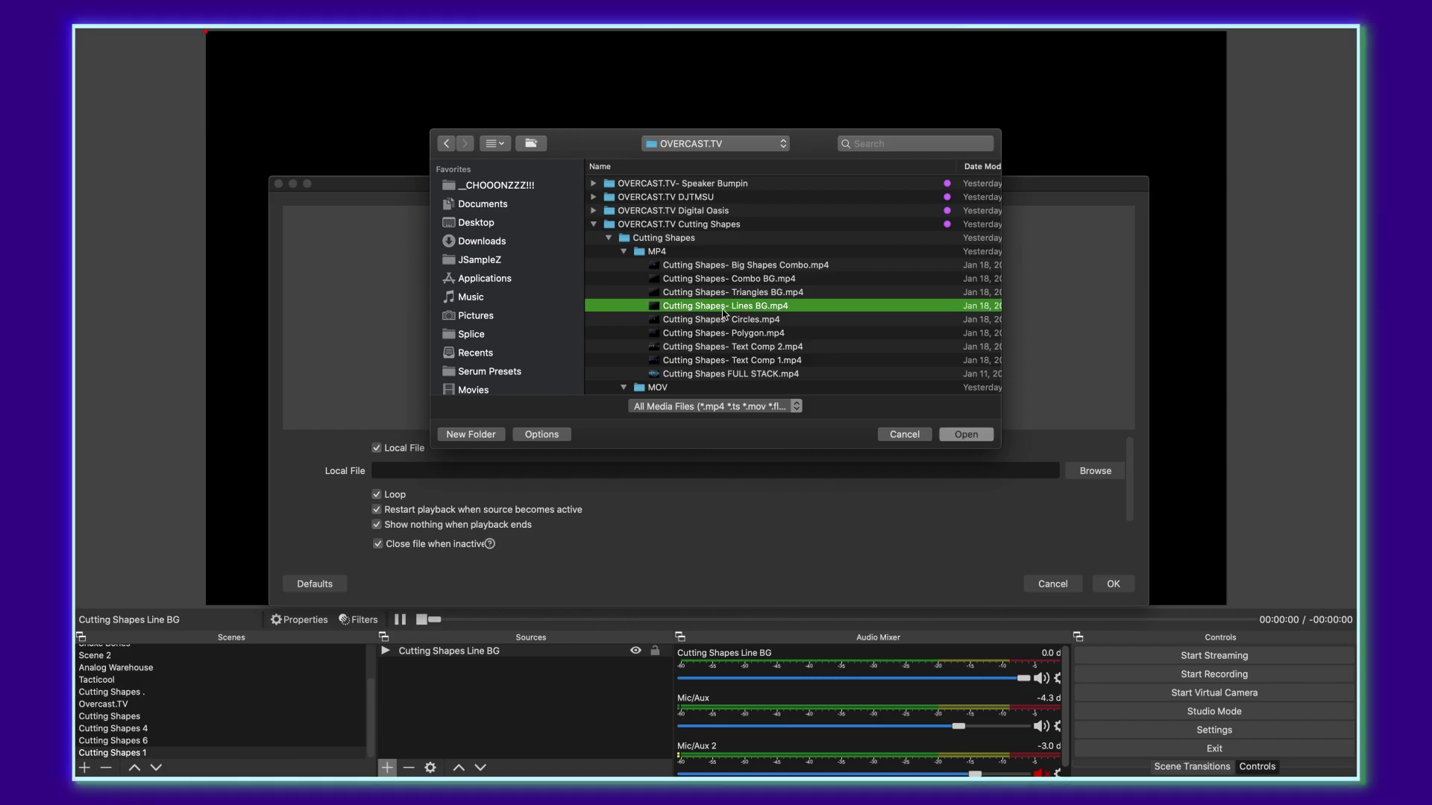
pyautogui.click(962, 434)
pyautogui.click(1104, 584)
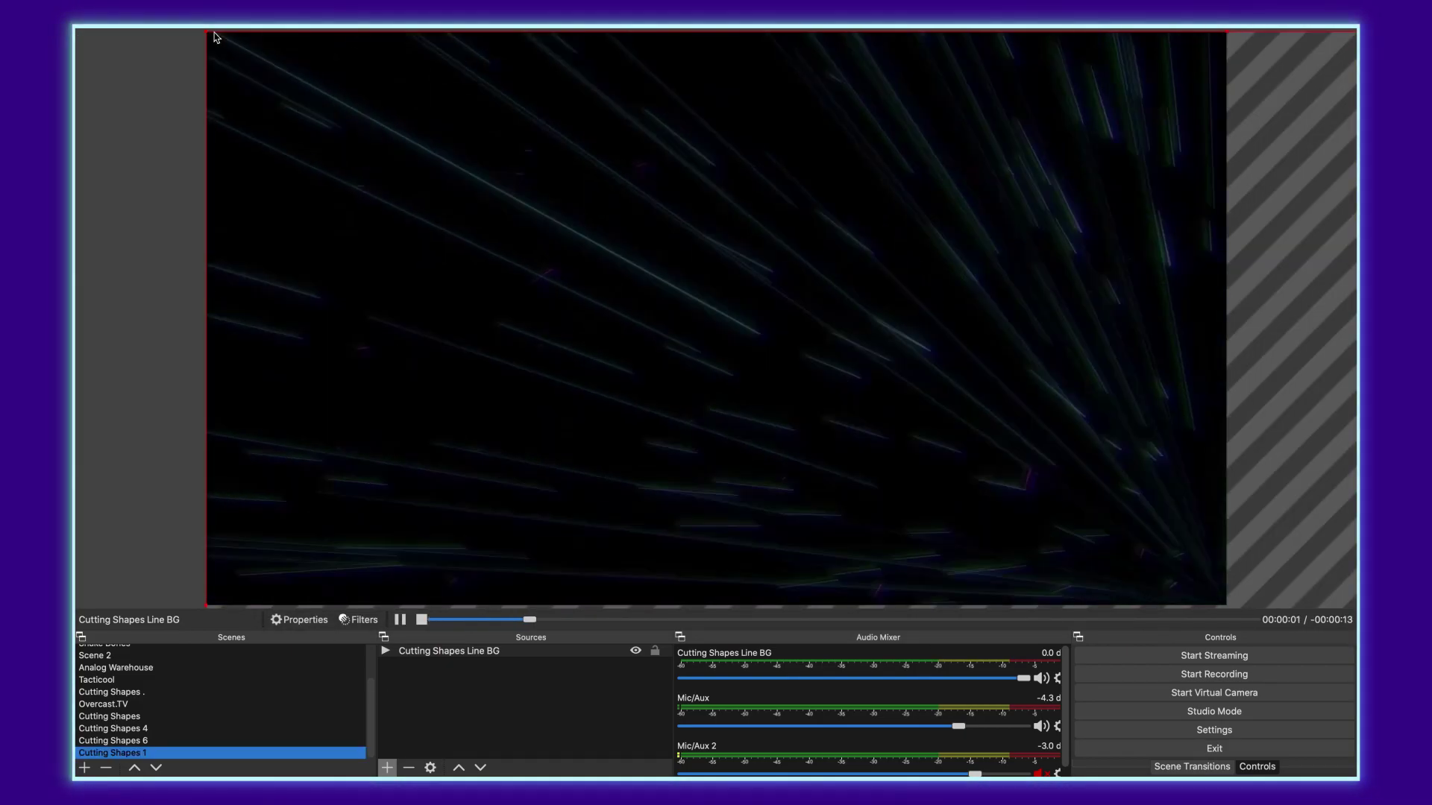
# Resize the Cutting Shapes Line BG video to cover the full canvas and lock it
pyautogui.moveTo(214, 37); pyautogui.dragTo(515, 223)
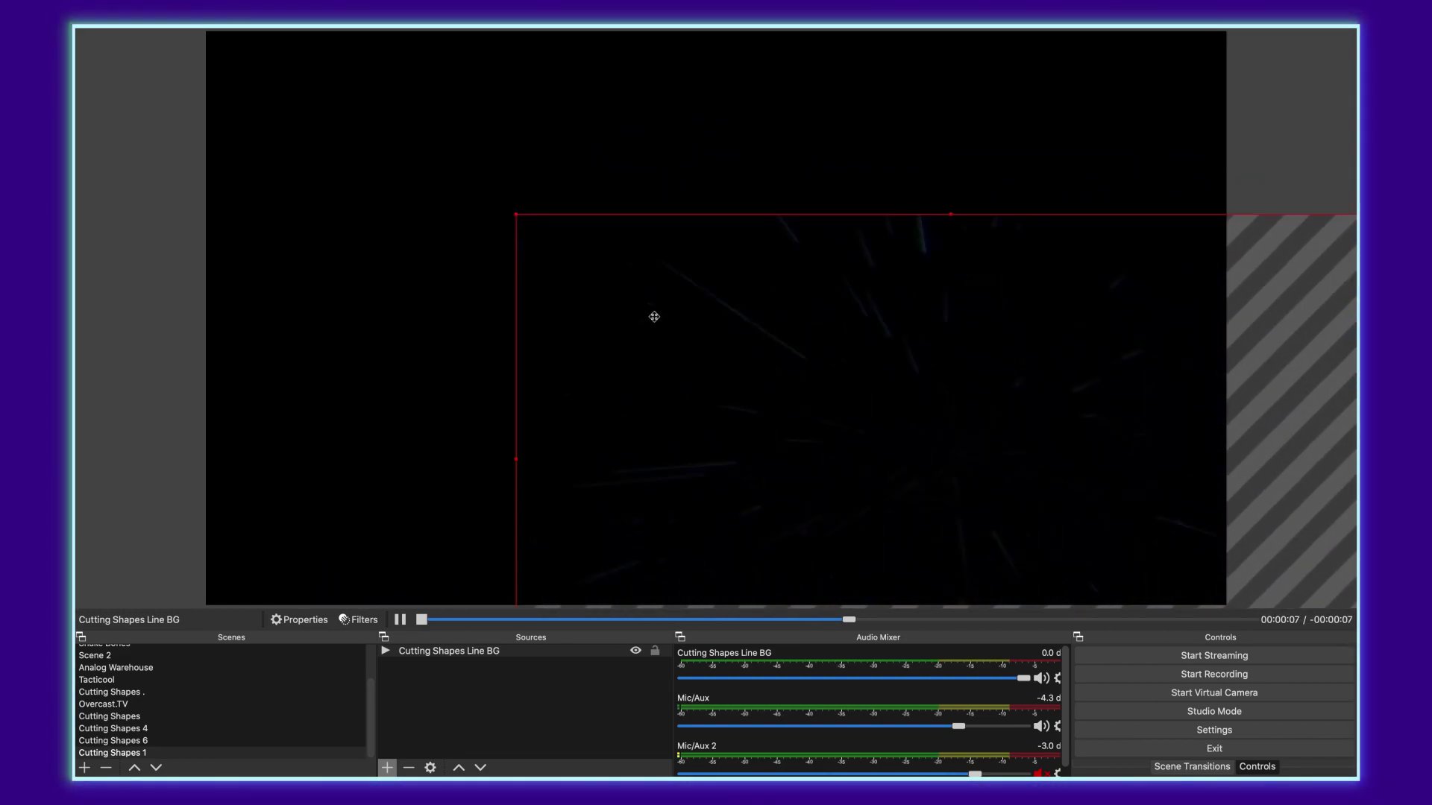
pyautogui.moveTo(654, 317); pyautogui.dragTo(364, 144)
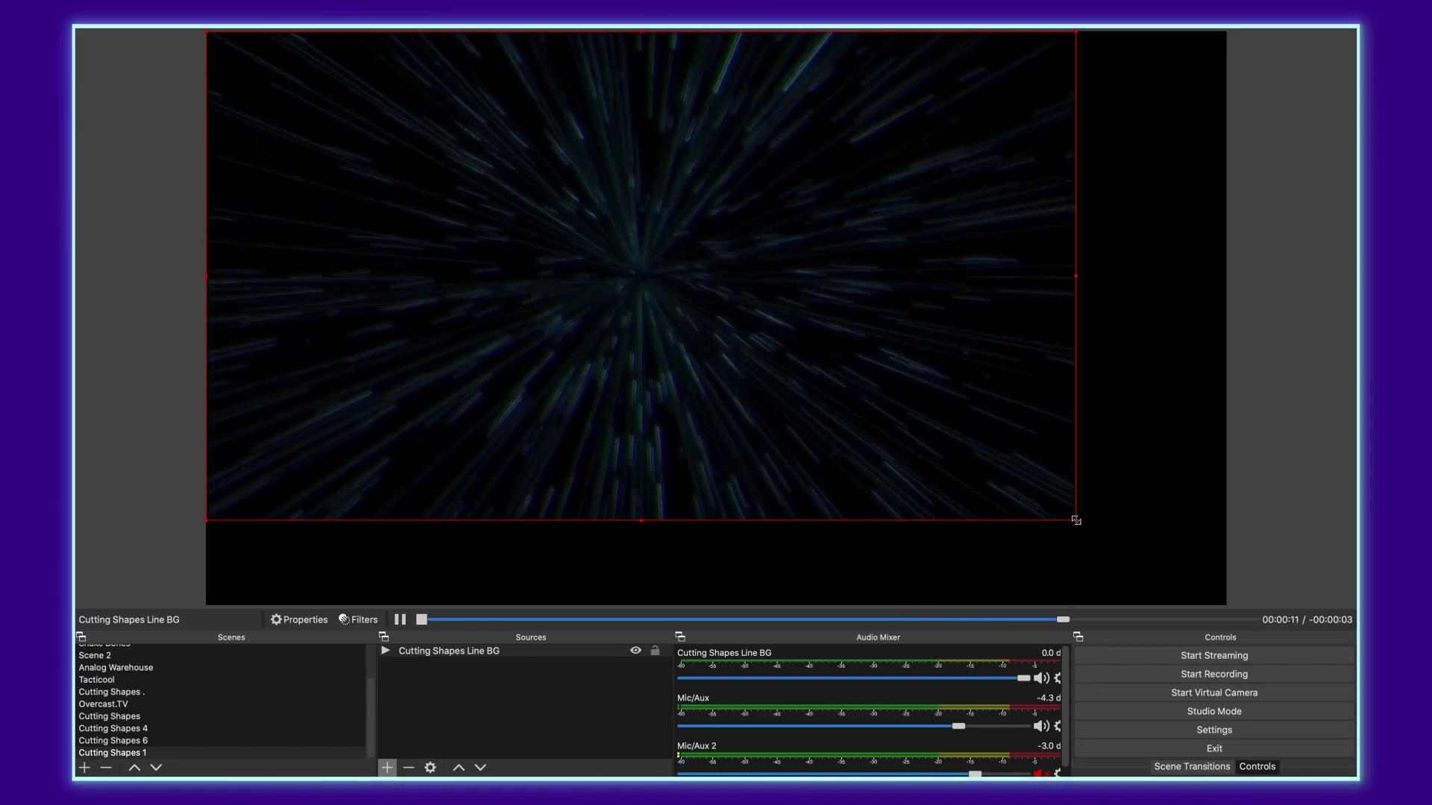
pyautogui.moveTo(1076, 519); pyautogui.dragTo(1224, 601)
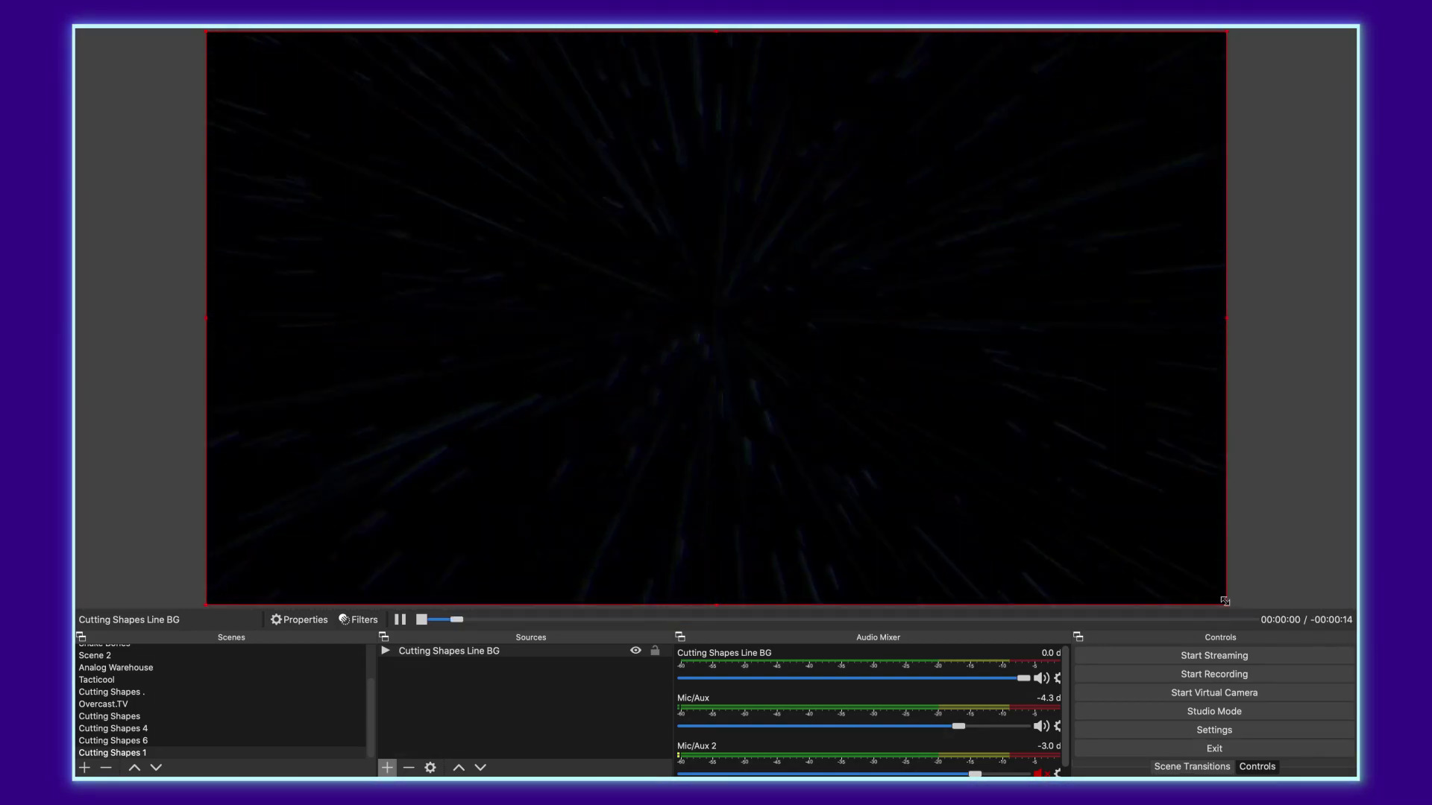
pyautogui.click(656, 651)
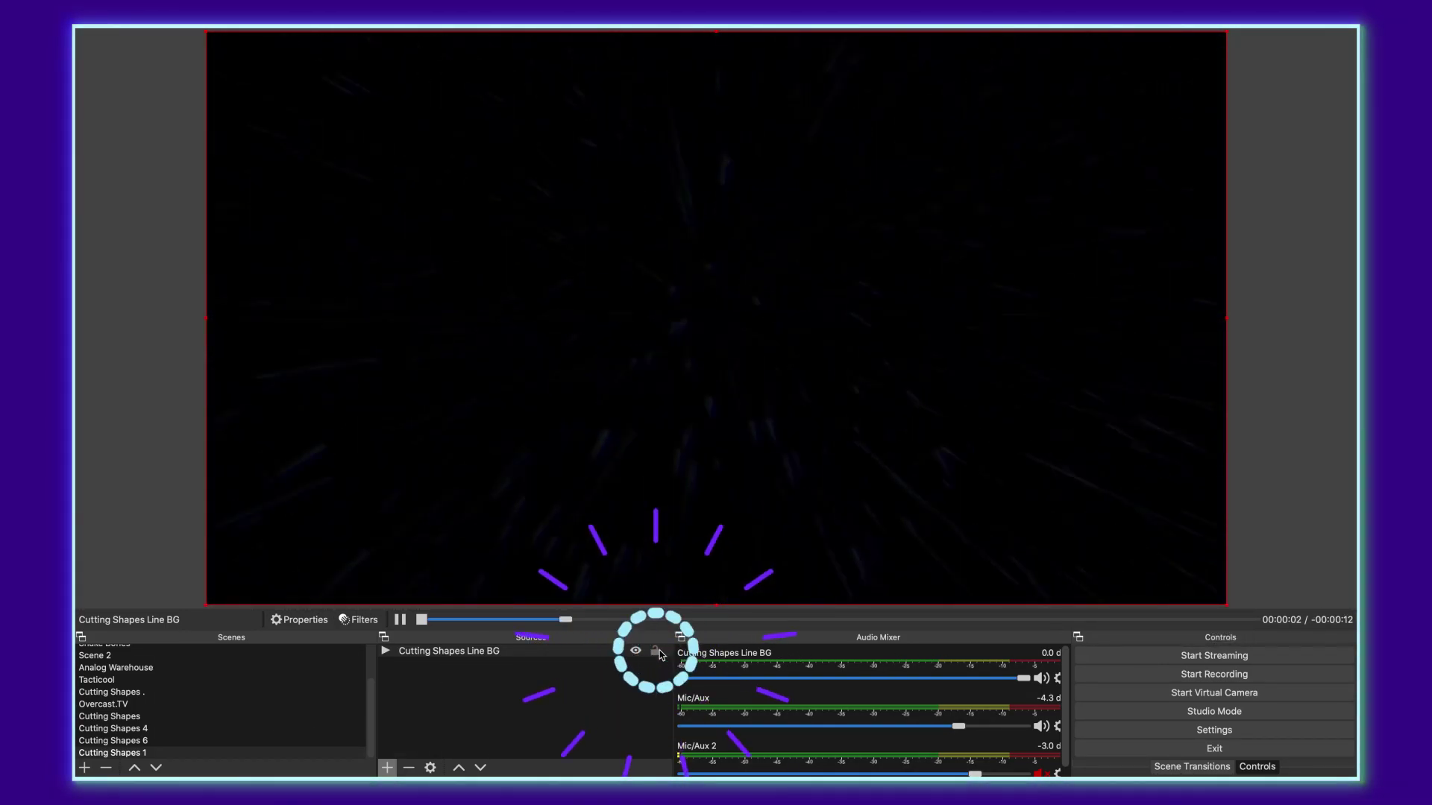
pyautogui.click(586, 681)
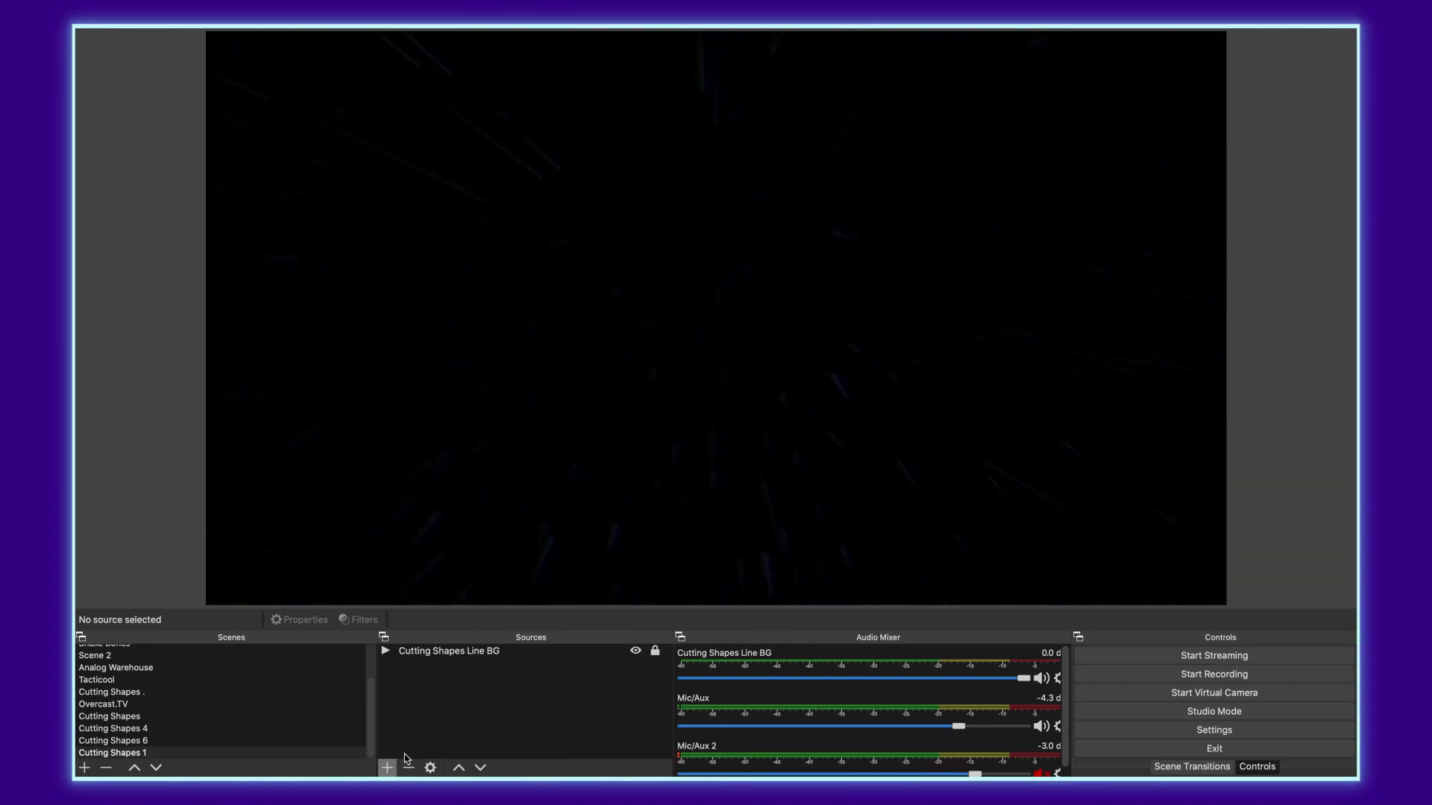
# Add a media source named Cutting Shapes Polygon with Close file when inactive enabled
pyautogui.click(387, 767)
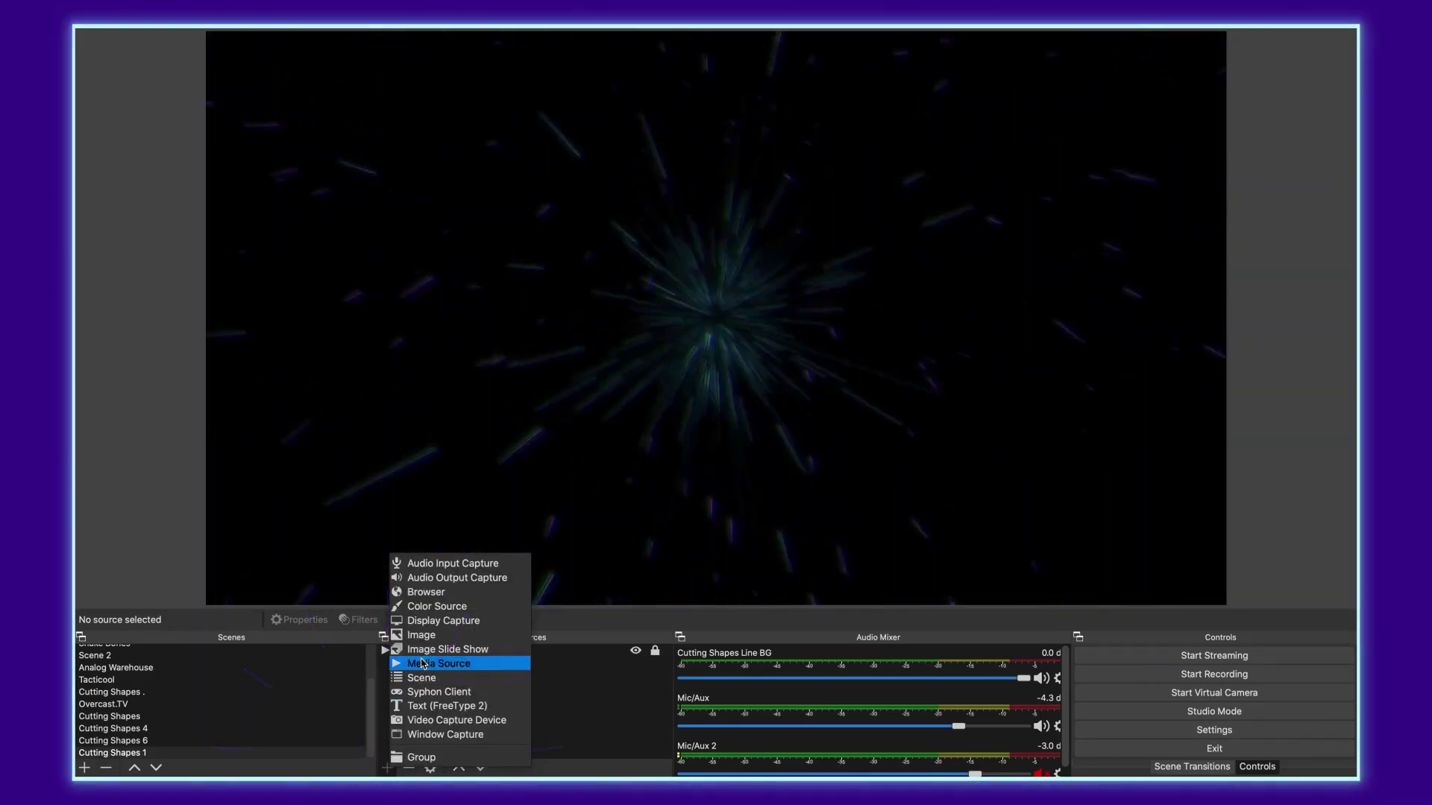
pyautogui.click(422, 663)
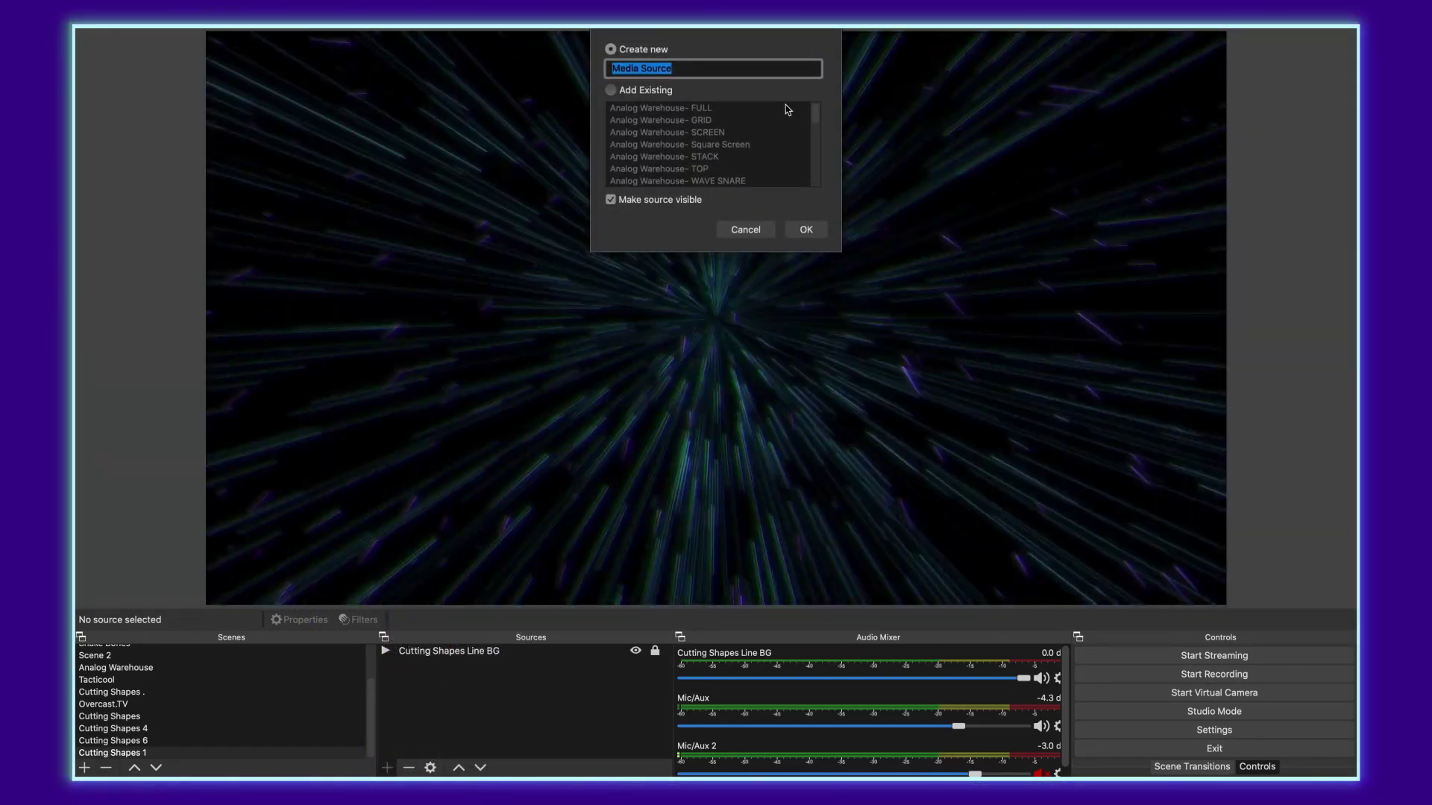
pyautogui.write('Cutting ')
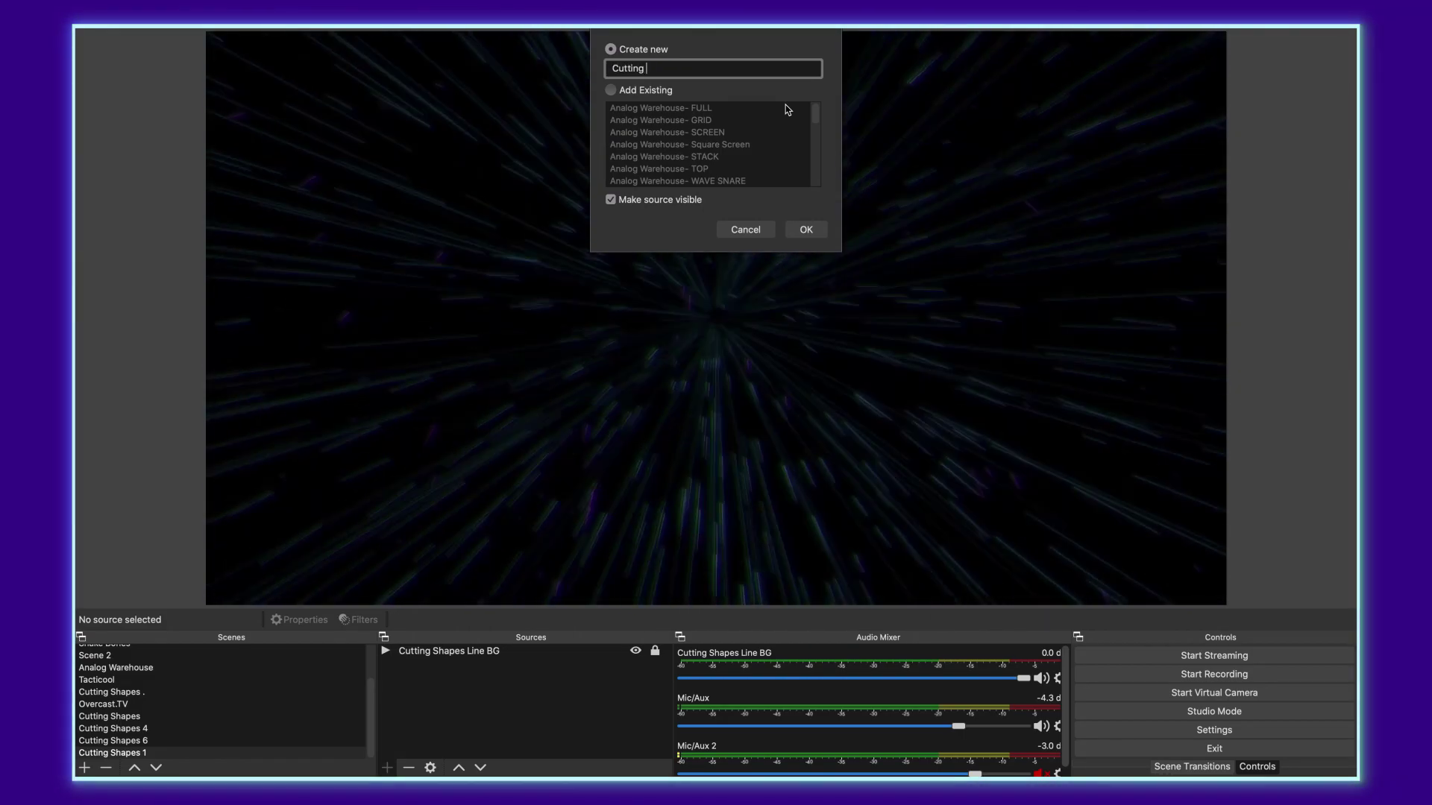
pyautogui.write('Shapes ')
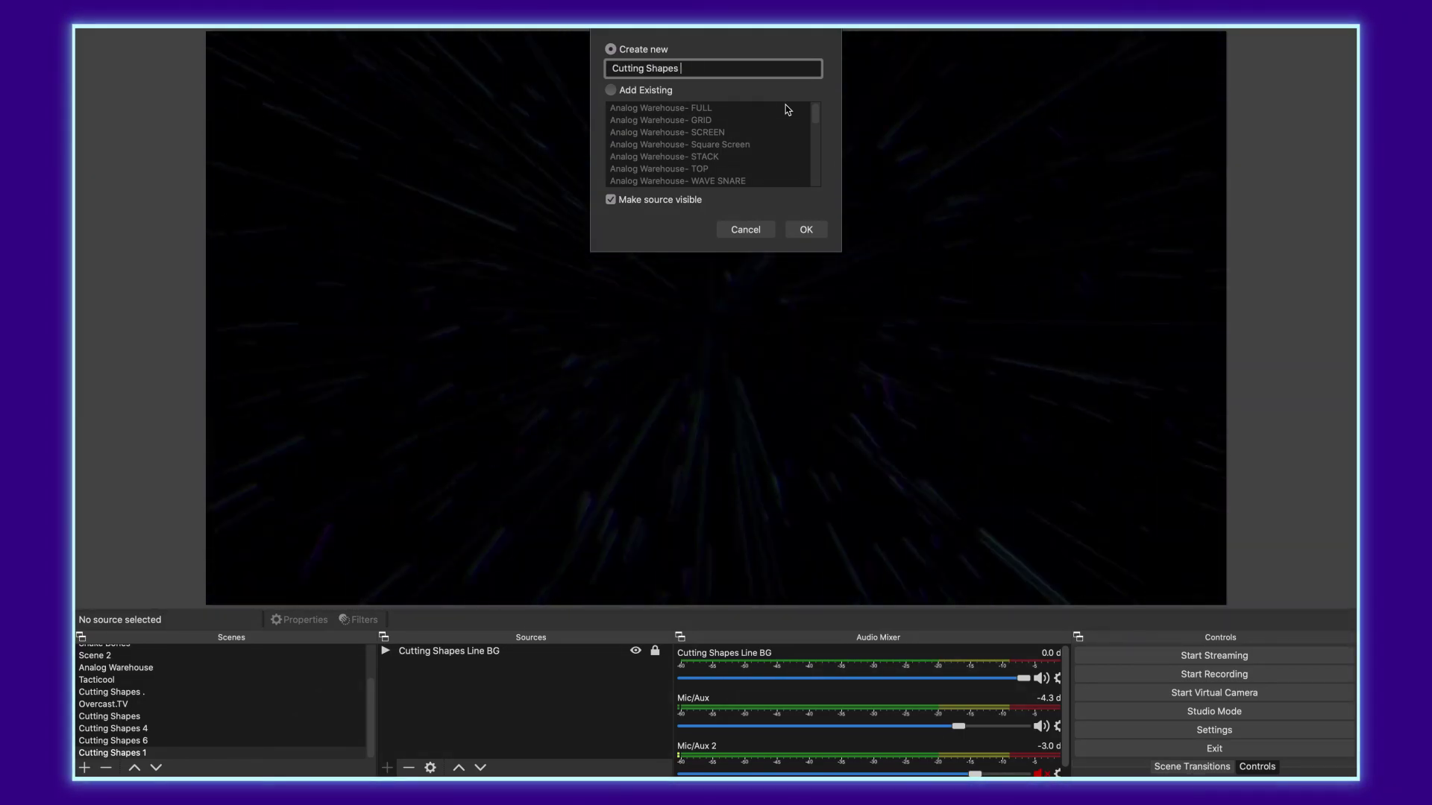
pyautogui.write('Polygon')
pyautogui.press('Return')
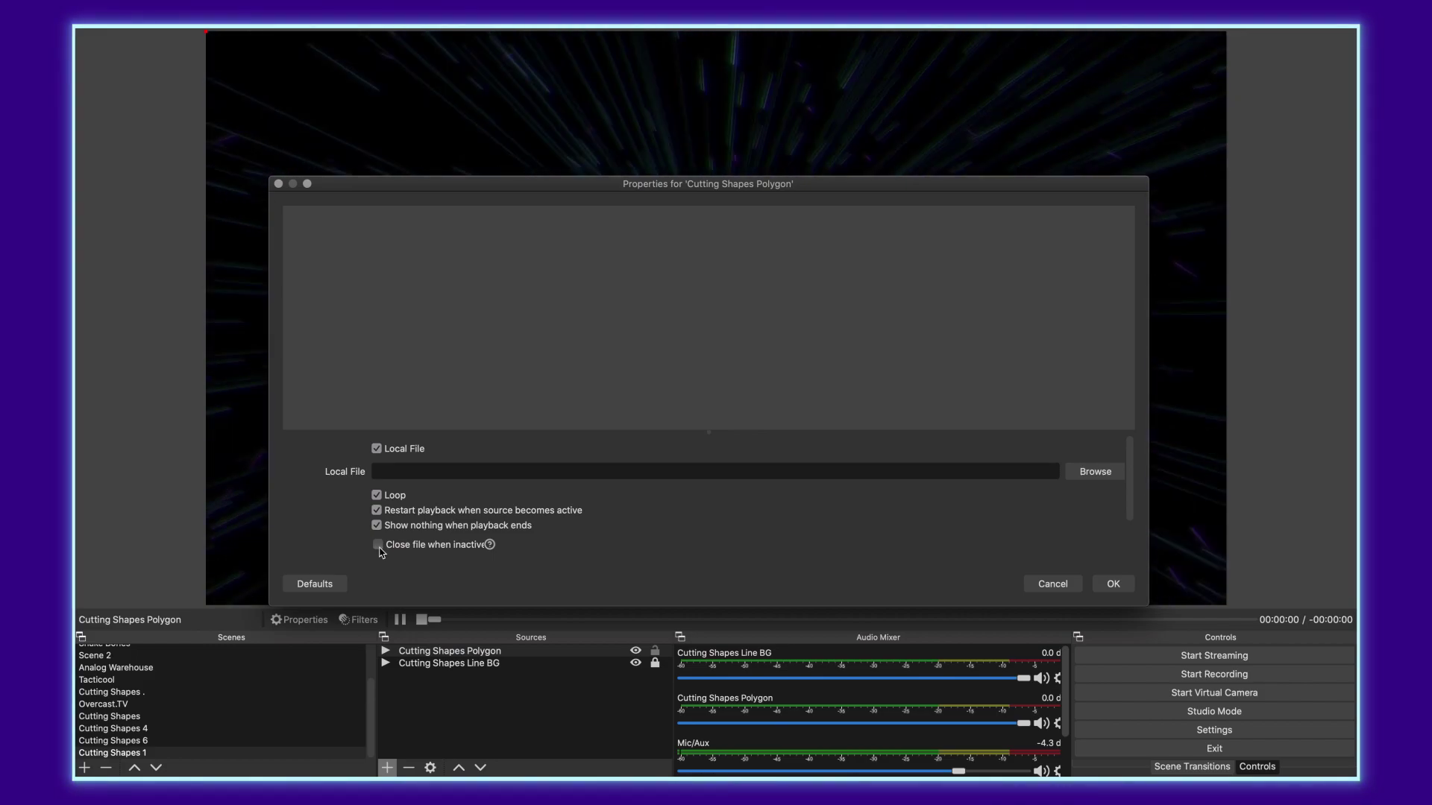
pyautogui.click(379, 545)
# Load Polygon.mov into the Cutting Shapes Polygon source and apply the settings
pyautogui.click(1095, 472)
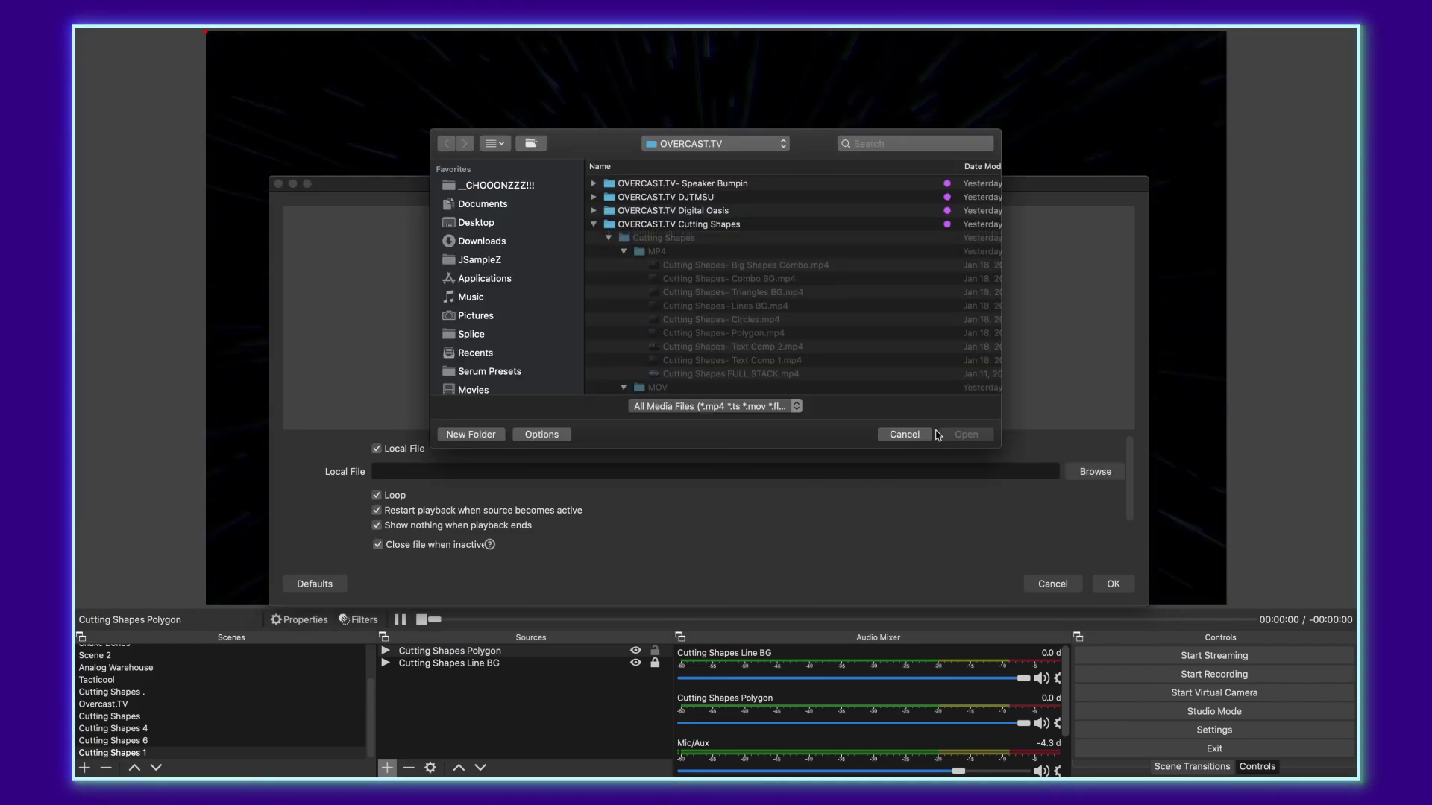
pyautogui.scroll(-3, 690, 382)
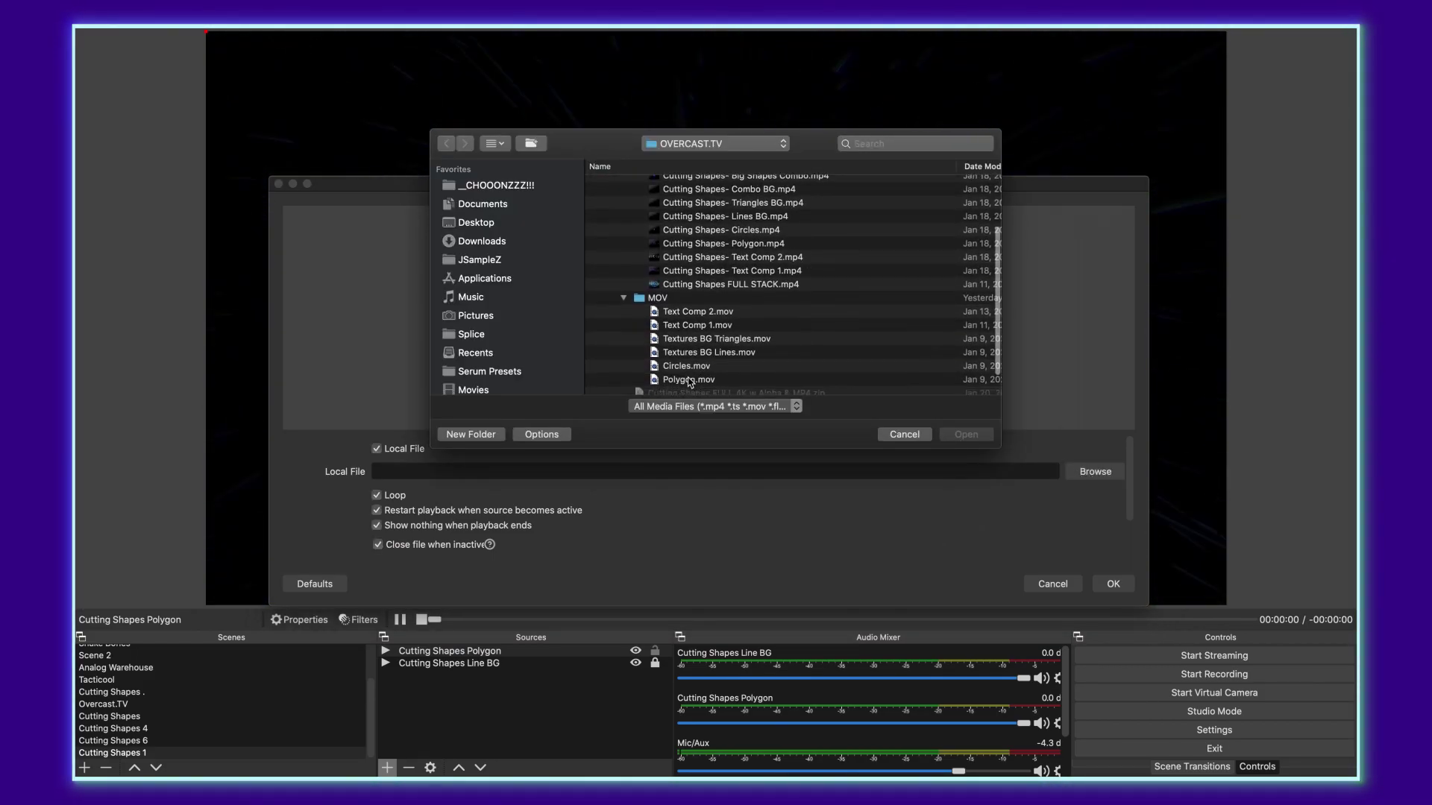
pyautogui.click(690, 380)
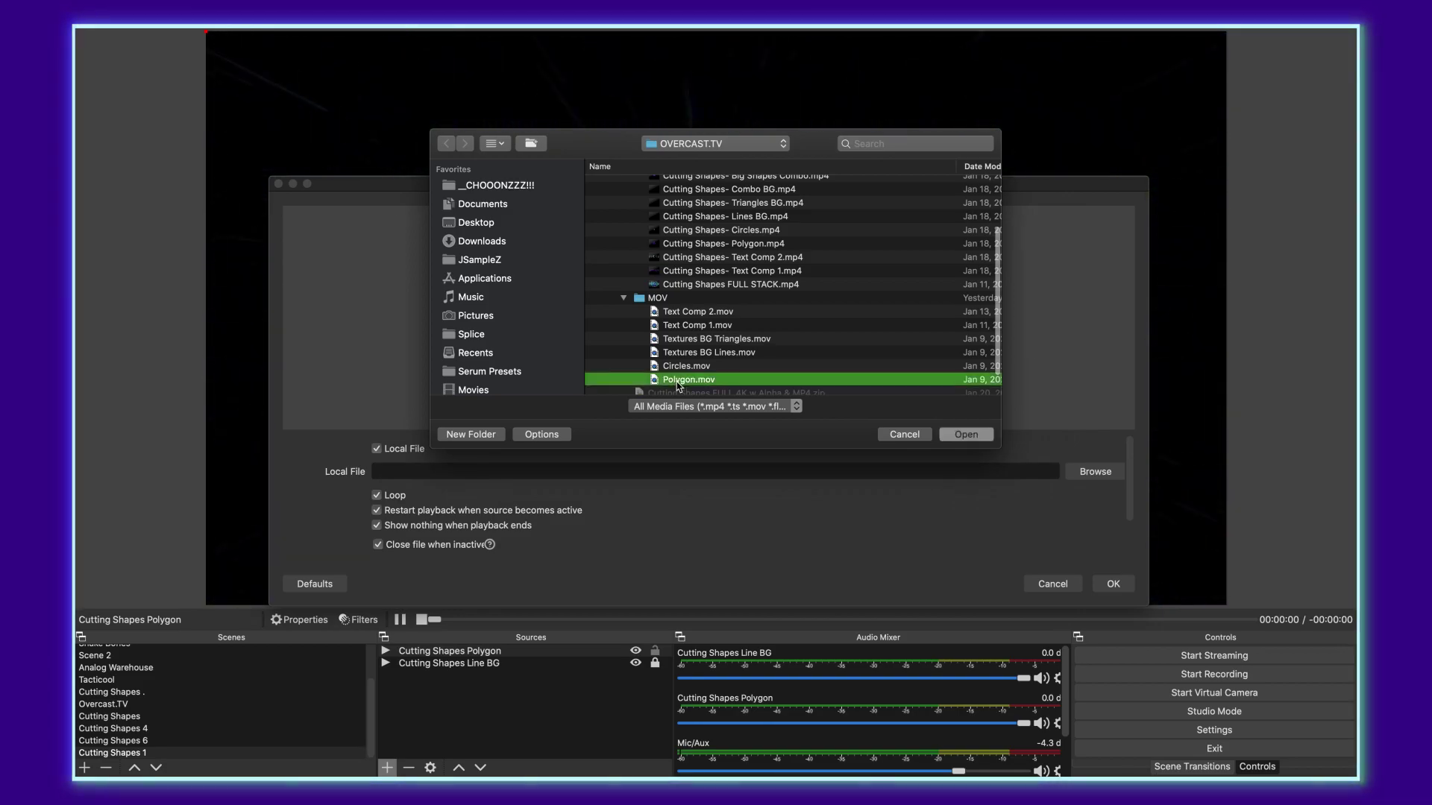
pyautogui.click(966, 434)
pyautogui.press('Return')
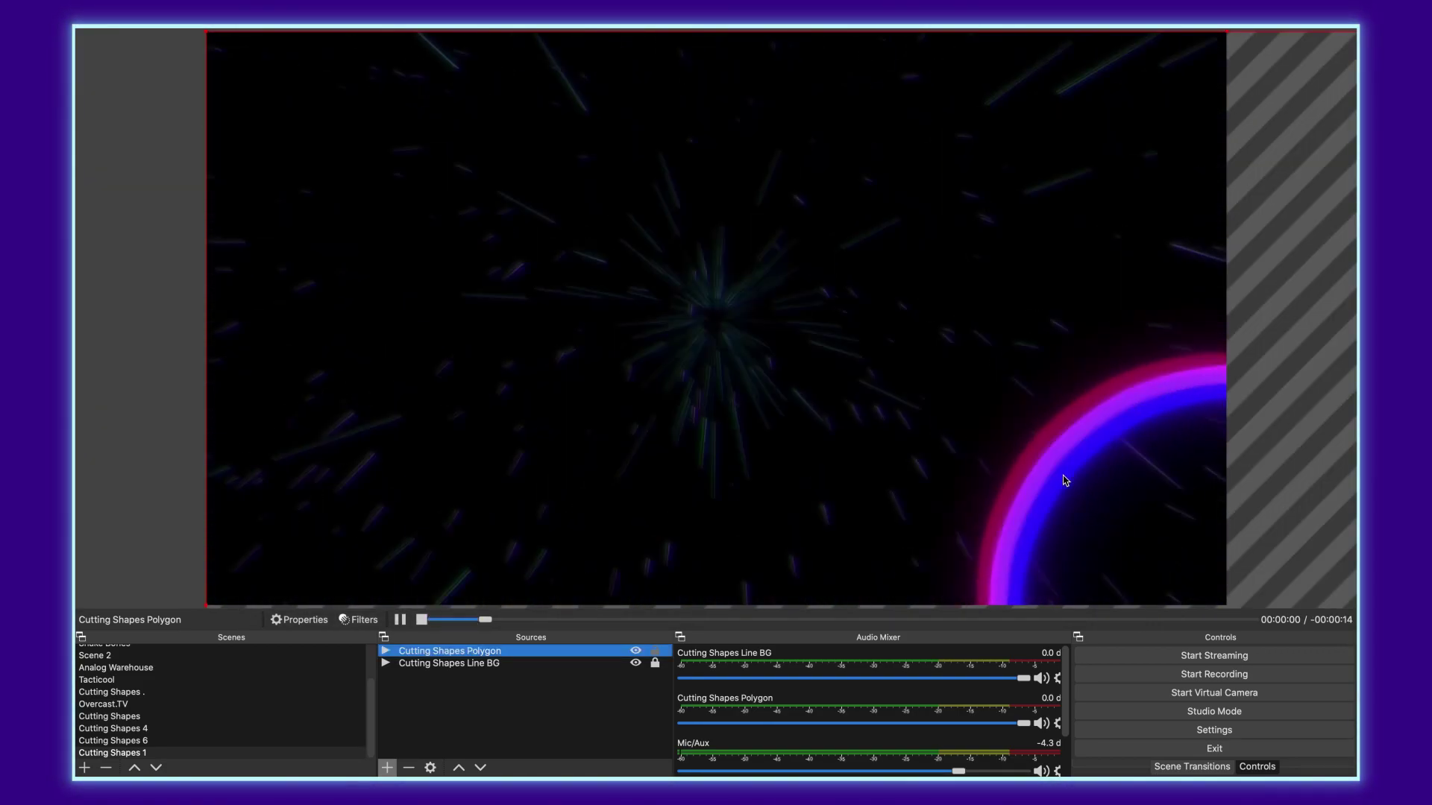
pyautogui.click(524, 257)
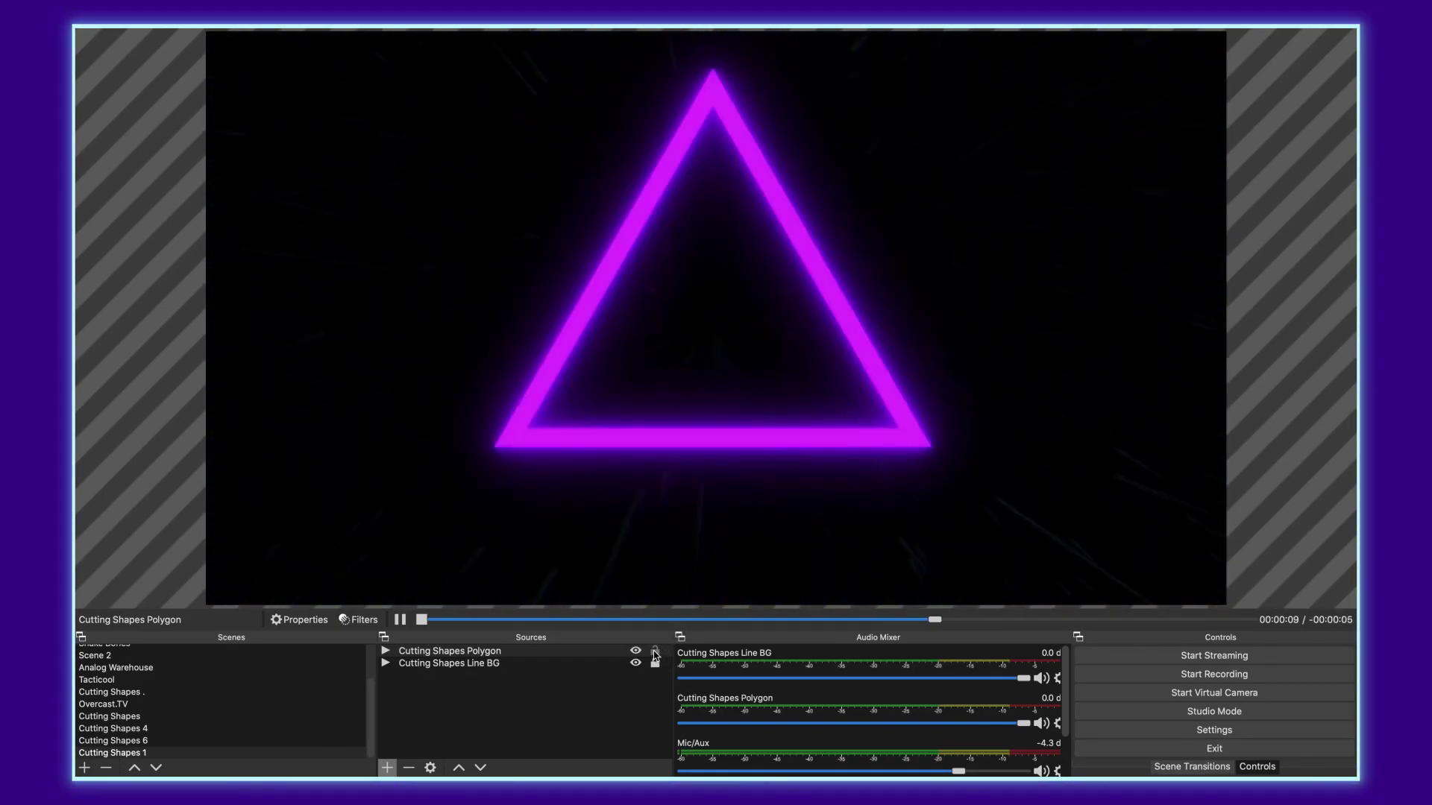
pyautogui.click(654, 653)
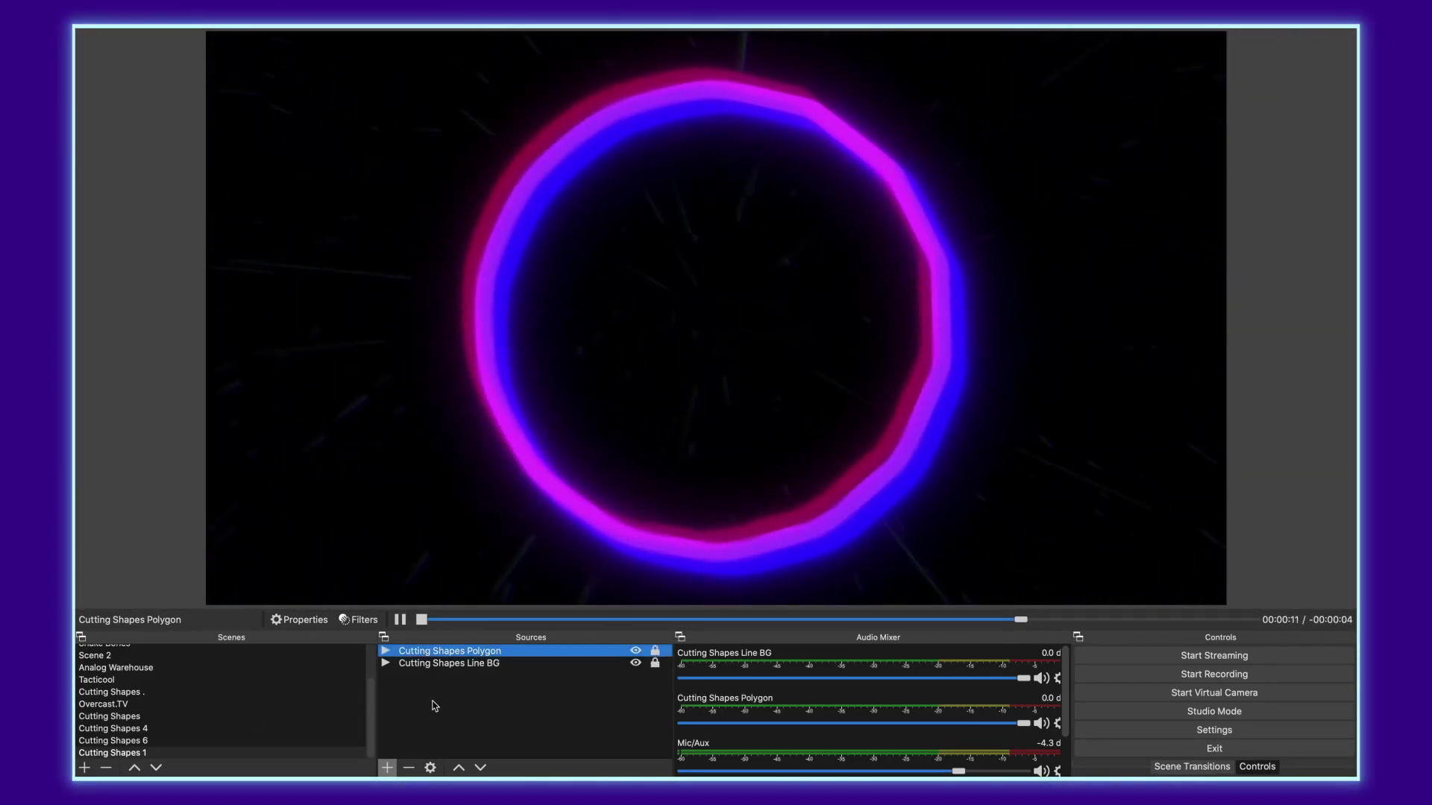
# Create scene Cutting Shapes 2 and add a new media source to it
pyautogui.click(85, 768)
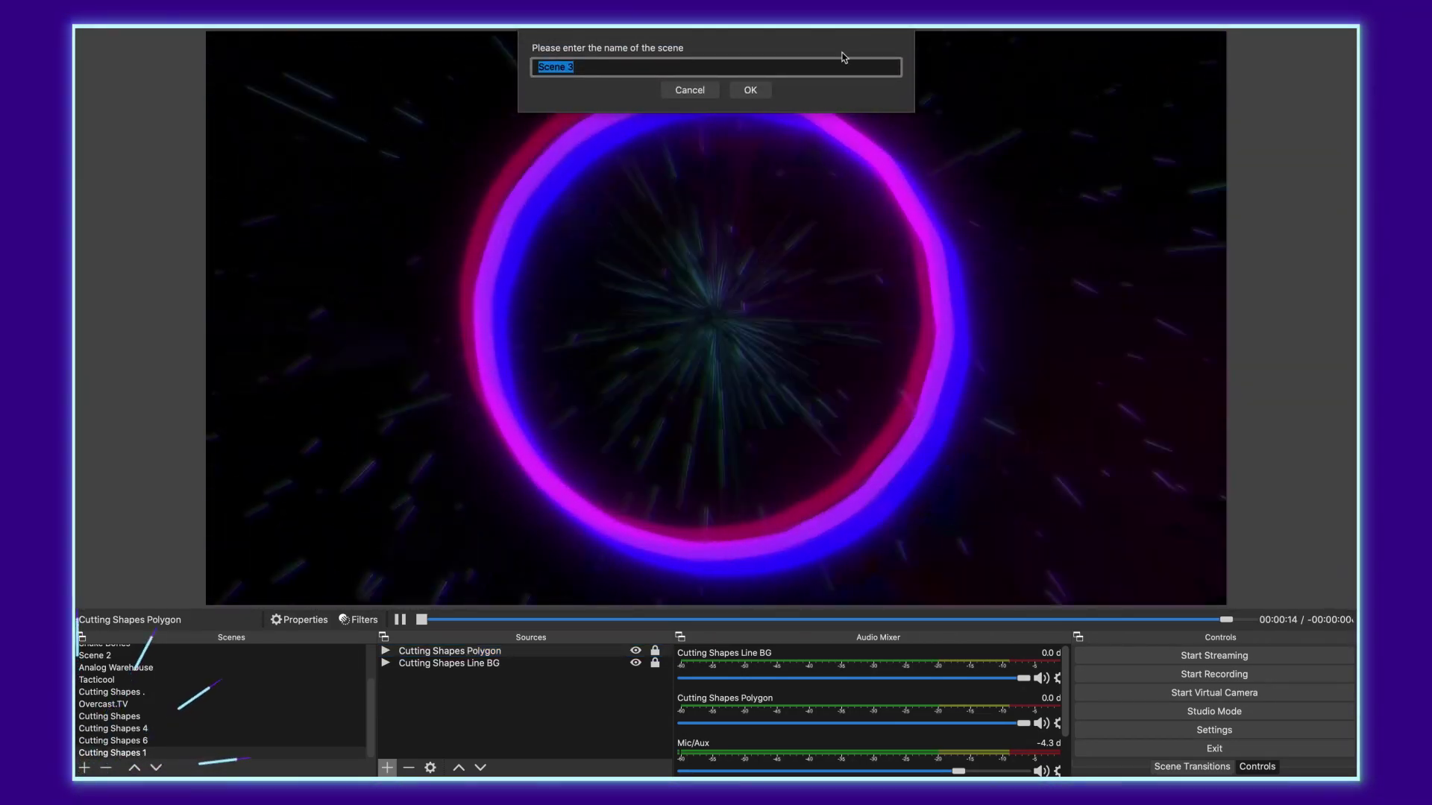
pyautogui.write('Cutting')
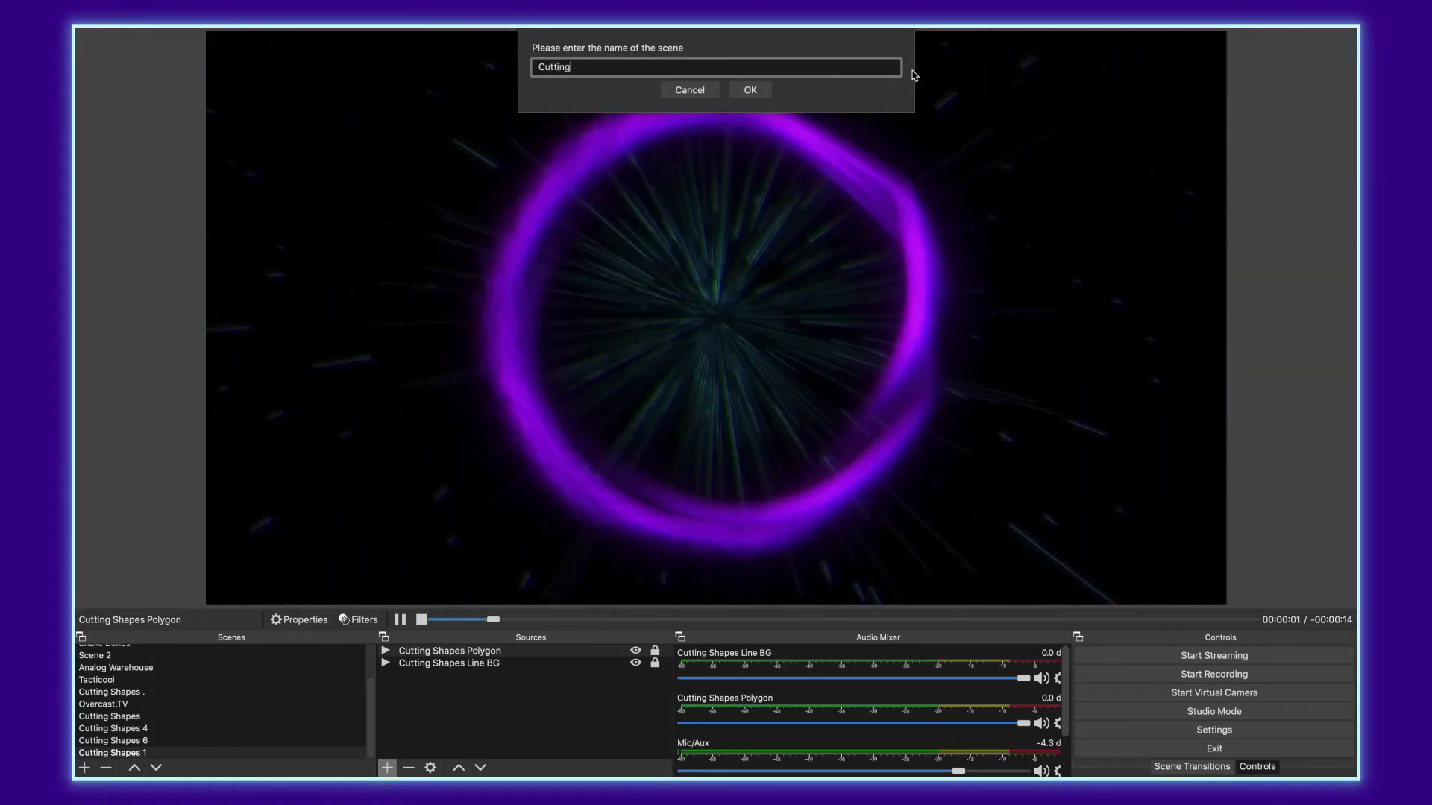
pyautogui.write(' Shapes 2')
pyautogui.press('Return')
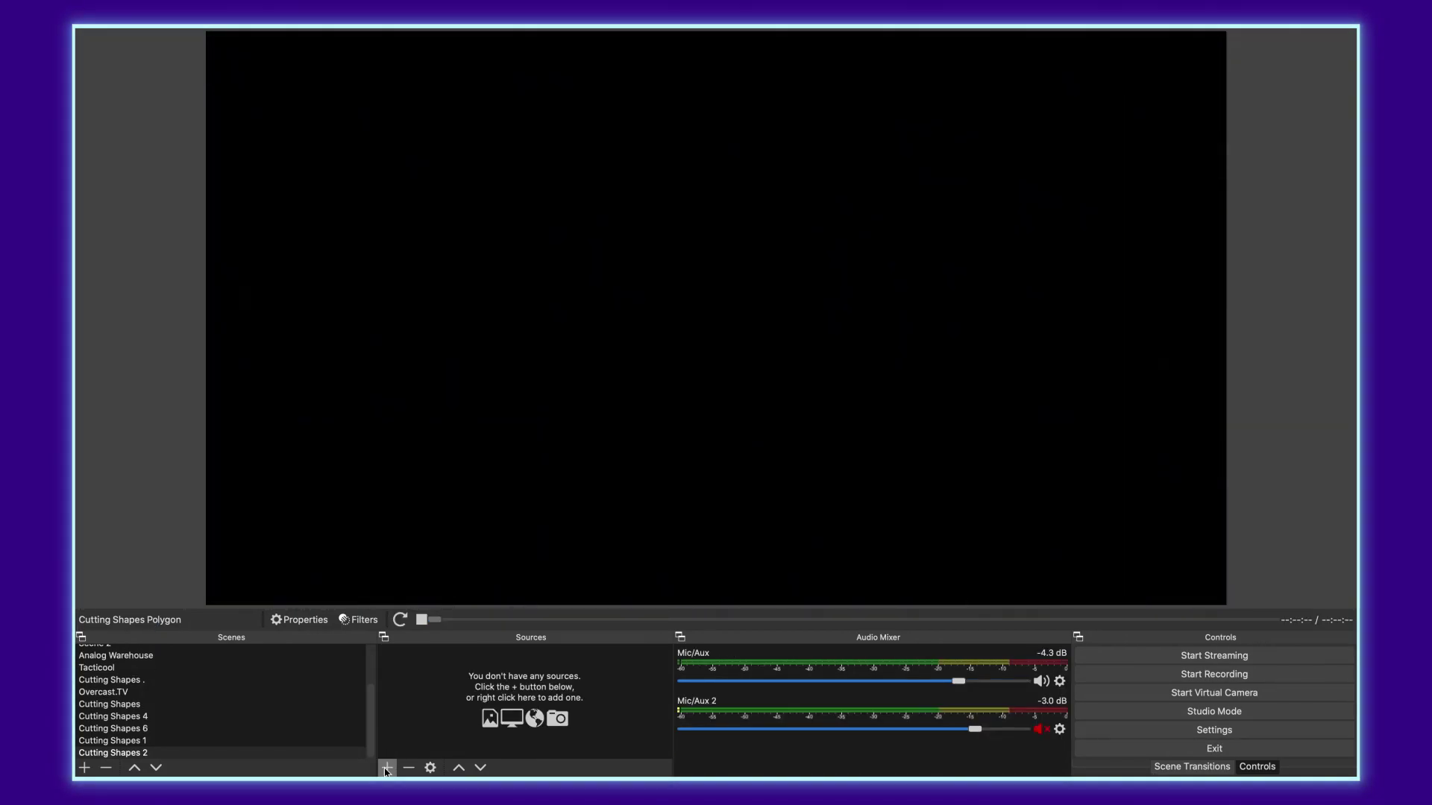
pyautogui.click(390, 767)
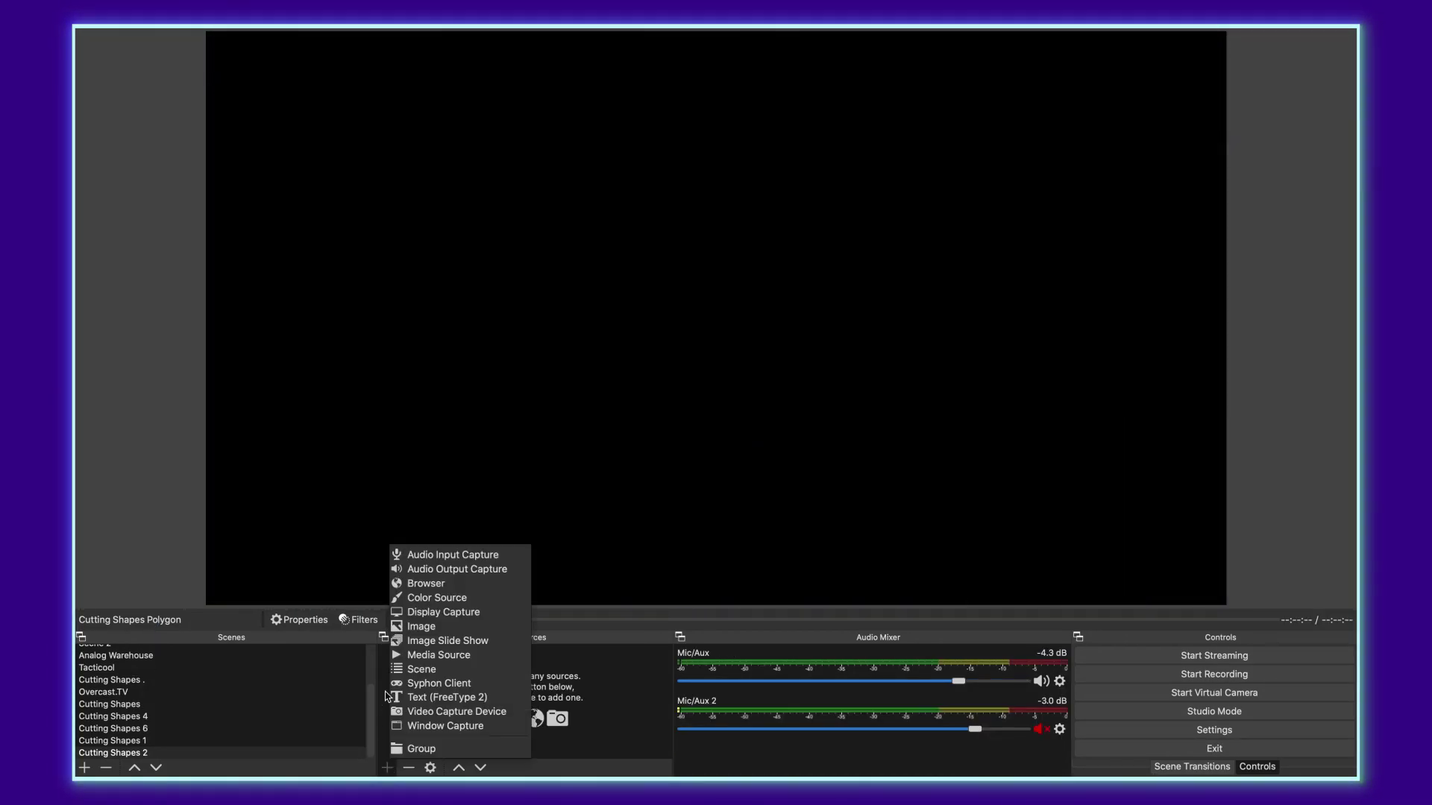
pyautogui.click(432, 653)
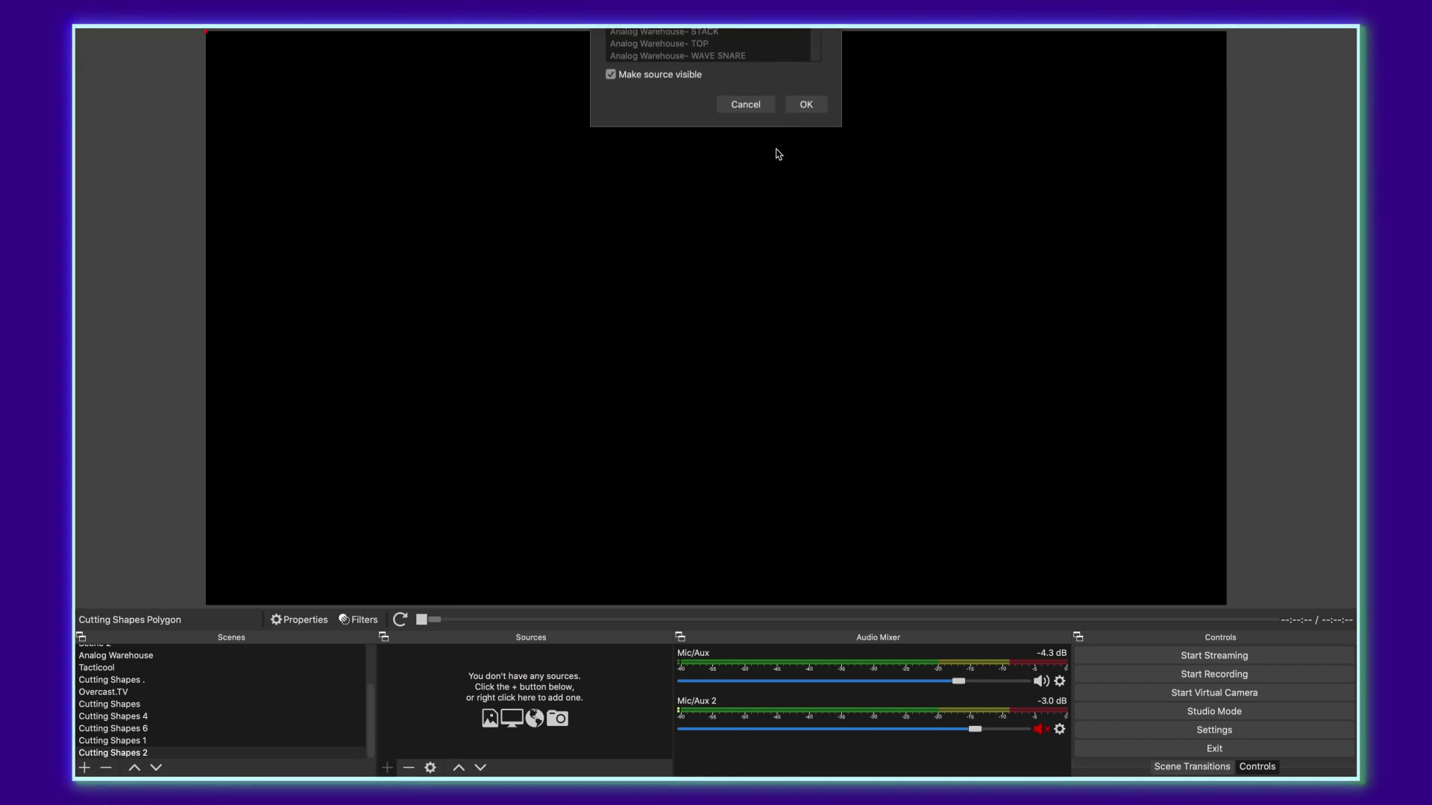
pyautogui.press('Return')
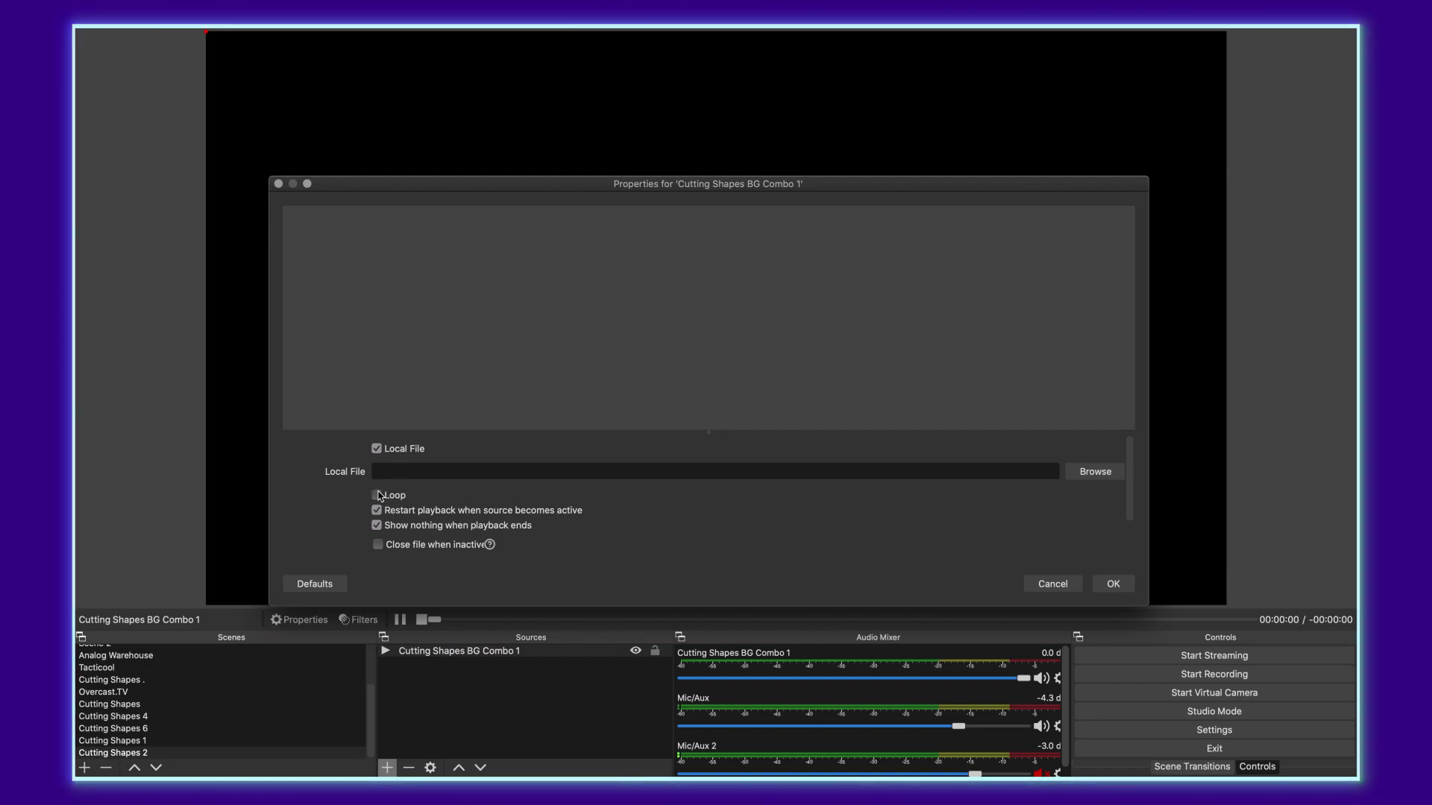
# Load Combo BG.mp4 into the source and stretch it to fill the canvas
pyautogui.click(1089, 472)
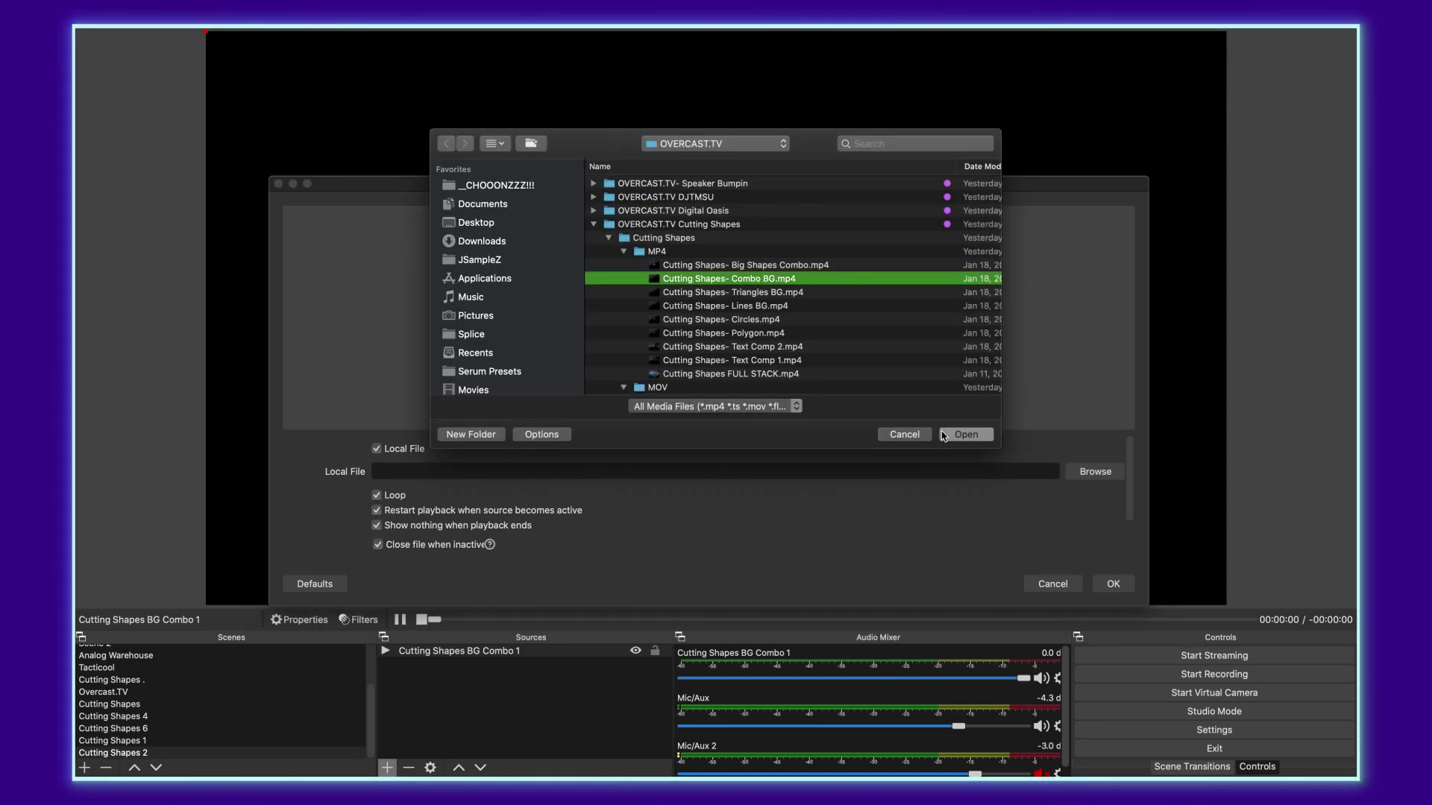
pyautogui.click(953, 435)
pyautogui.press('Return')
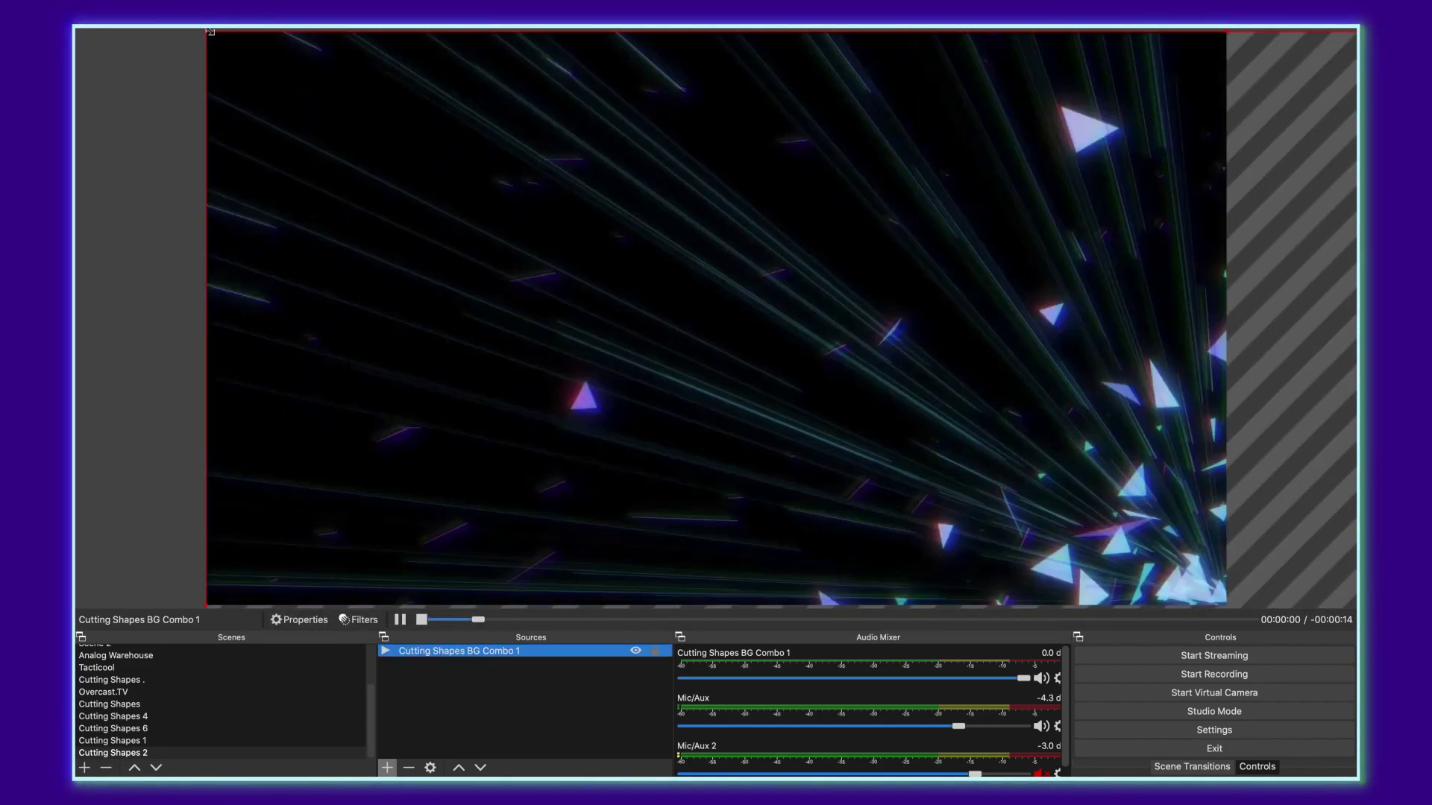
pyautogui.moveTo(207, 32); pyautogui.dragTo(324, 98)
pyautogui.press('super+f')
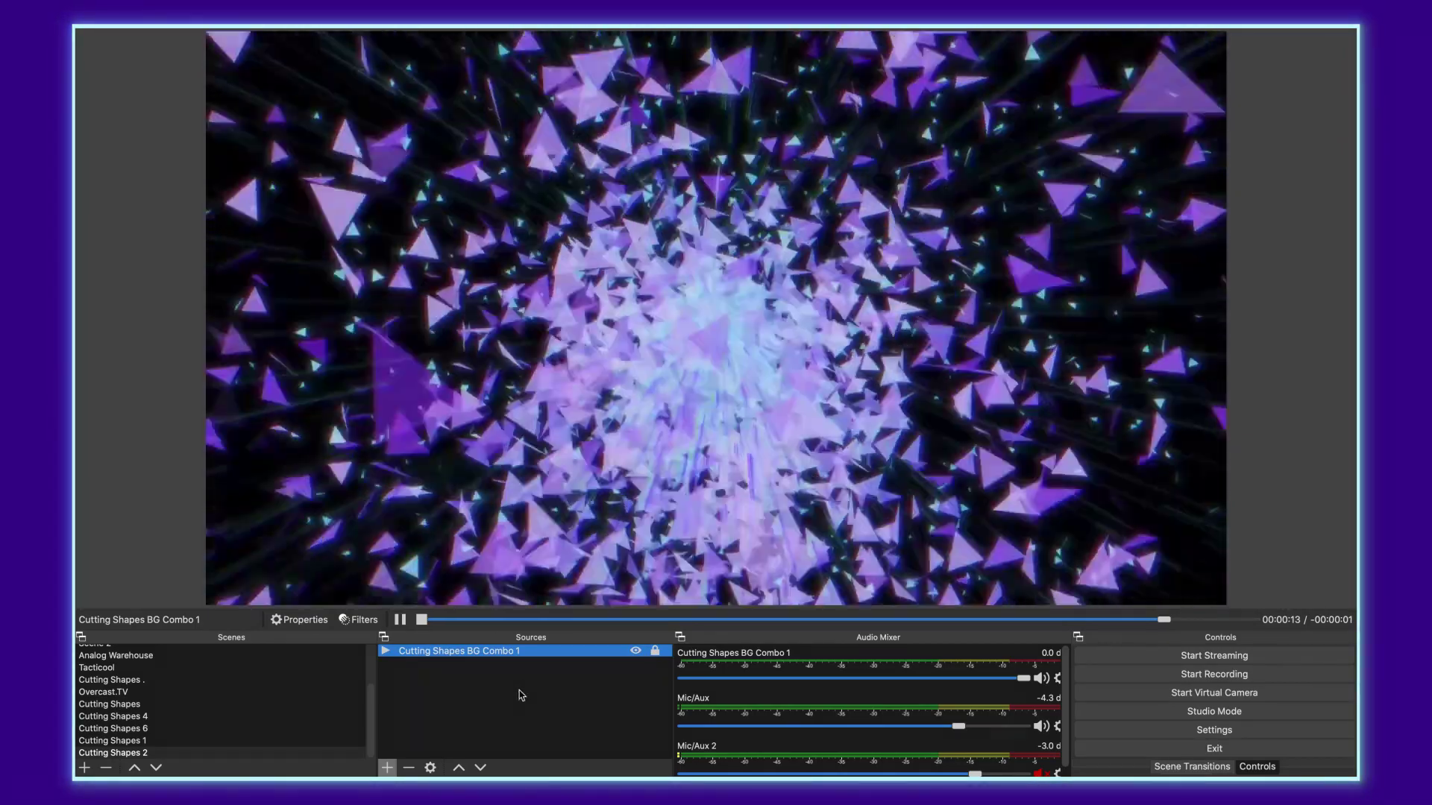
pyautogui.click(440, 724)
# Add media source Cutting Shapes Text 2 playing Text Comp 2.mp4, closing the file when inactive
pyautogui.click(387, 768)
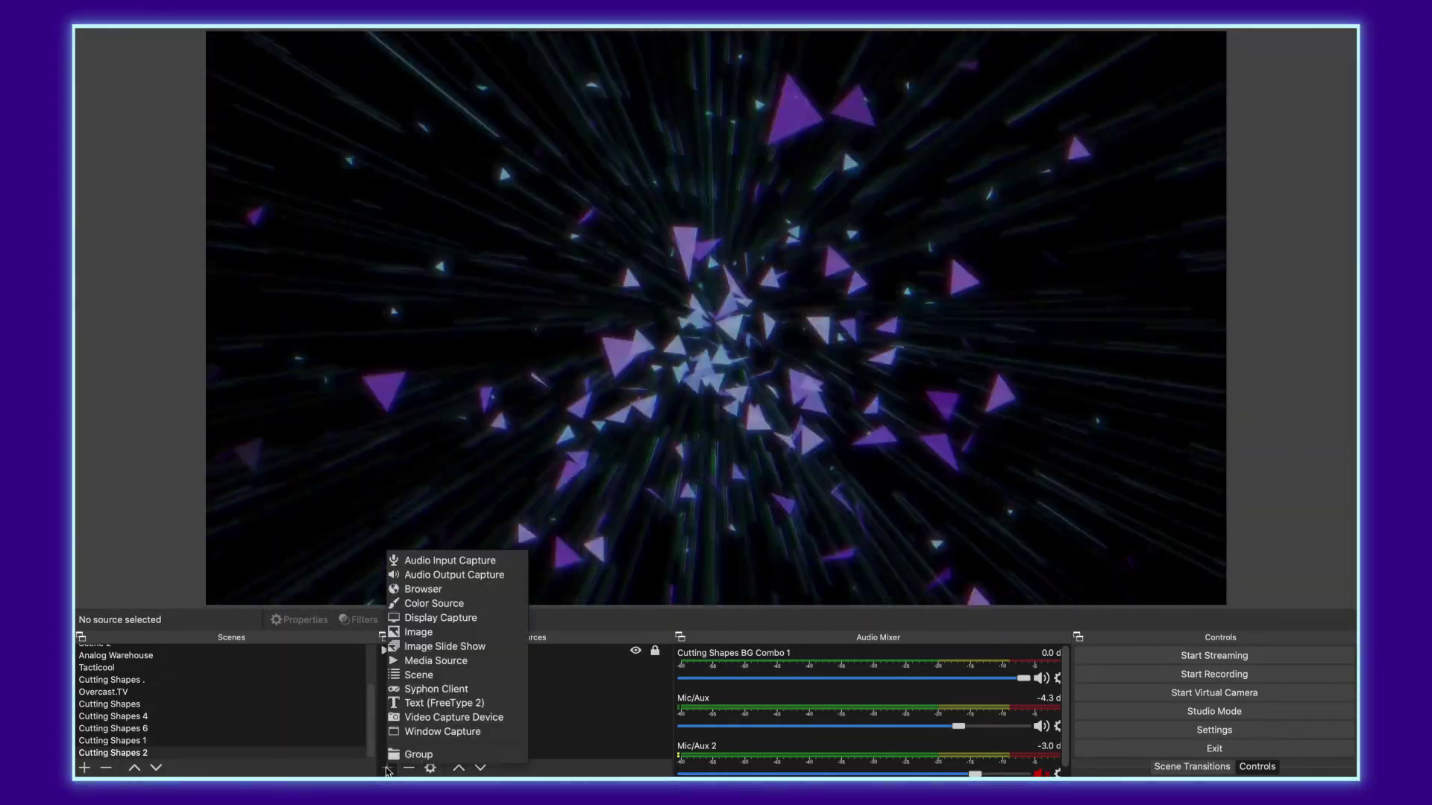
pyautogui.click(435, 661)
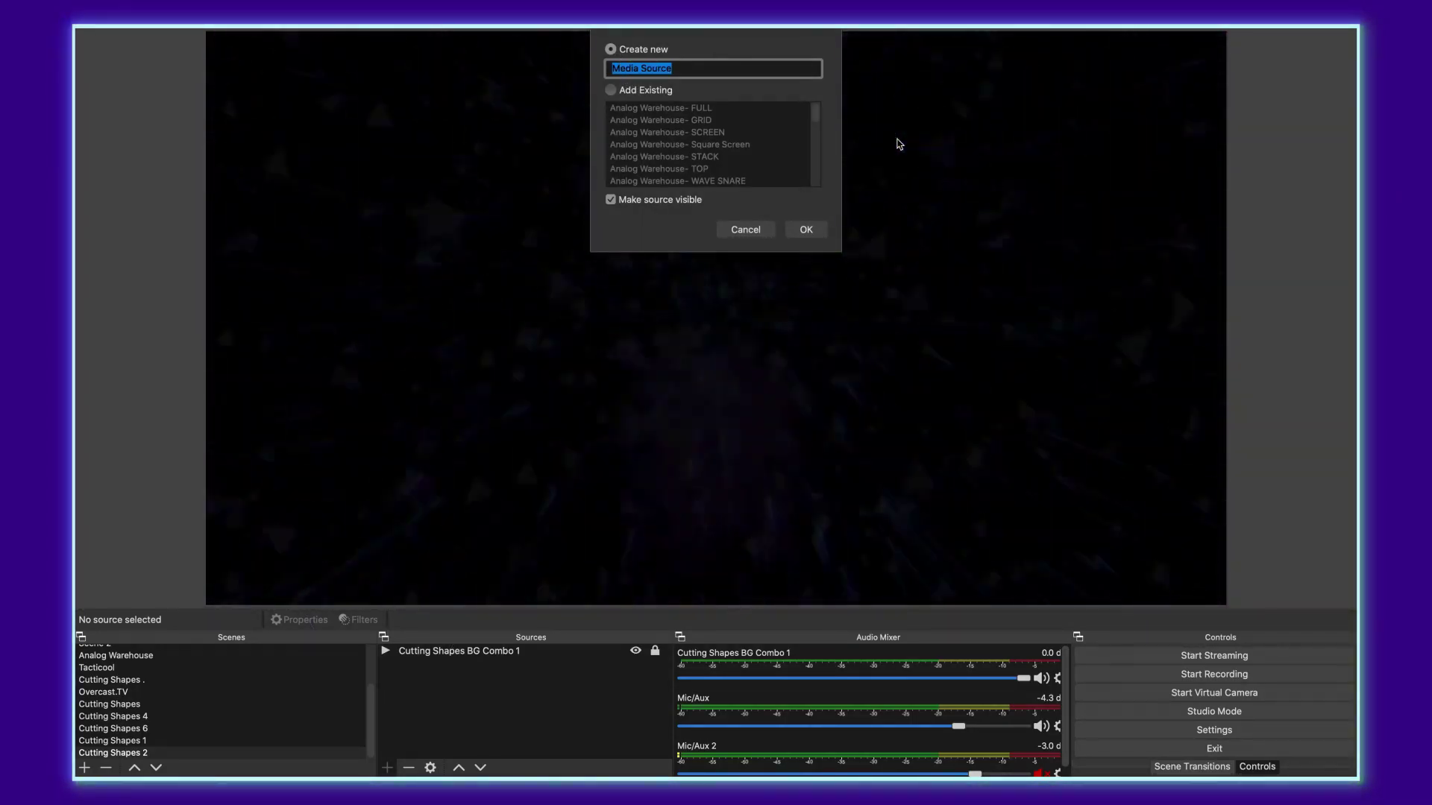
pyautogui.write('Cutting Shapes Text 2')
pyautogui.press('Return')
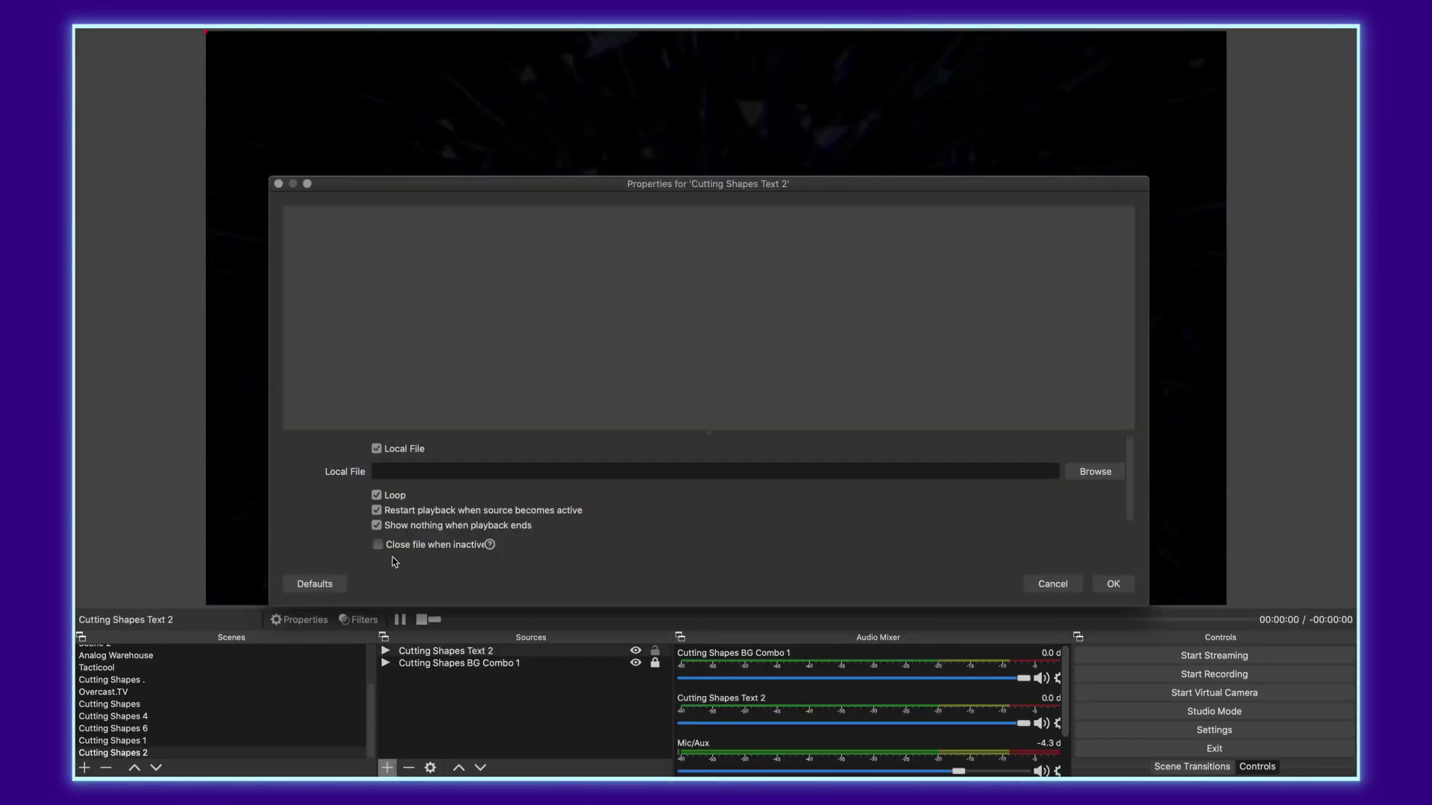
pyautogui.click(376, 545)
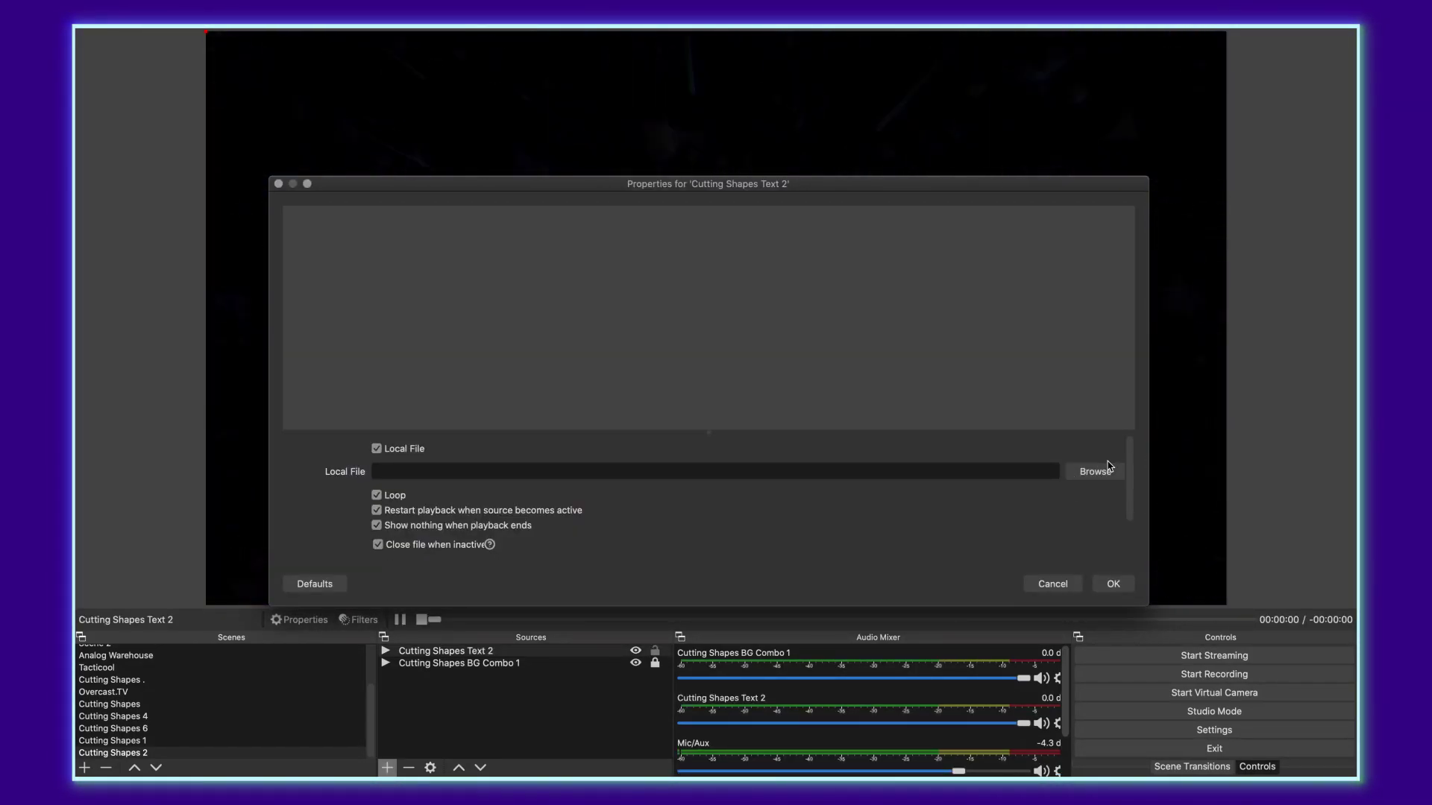
pyautogui.click(1095, 472)
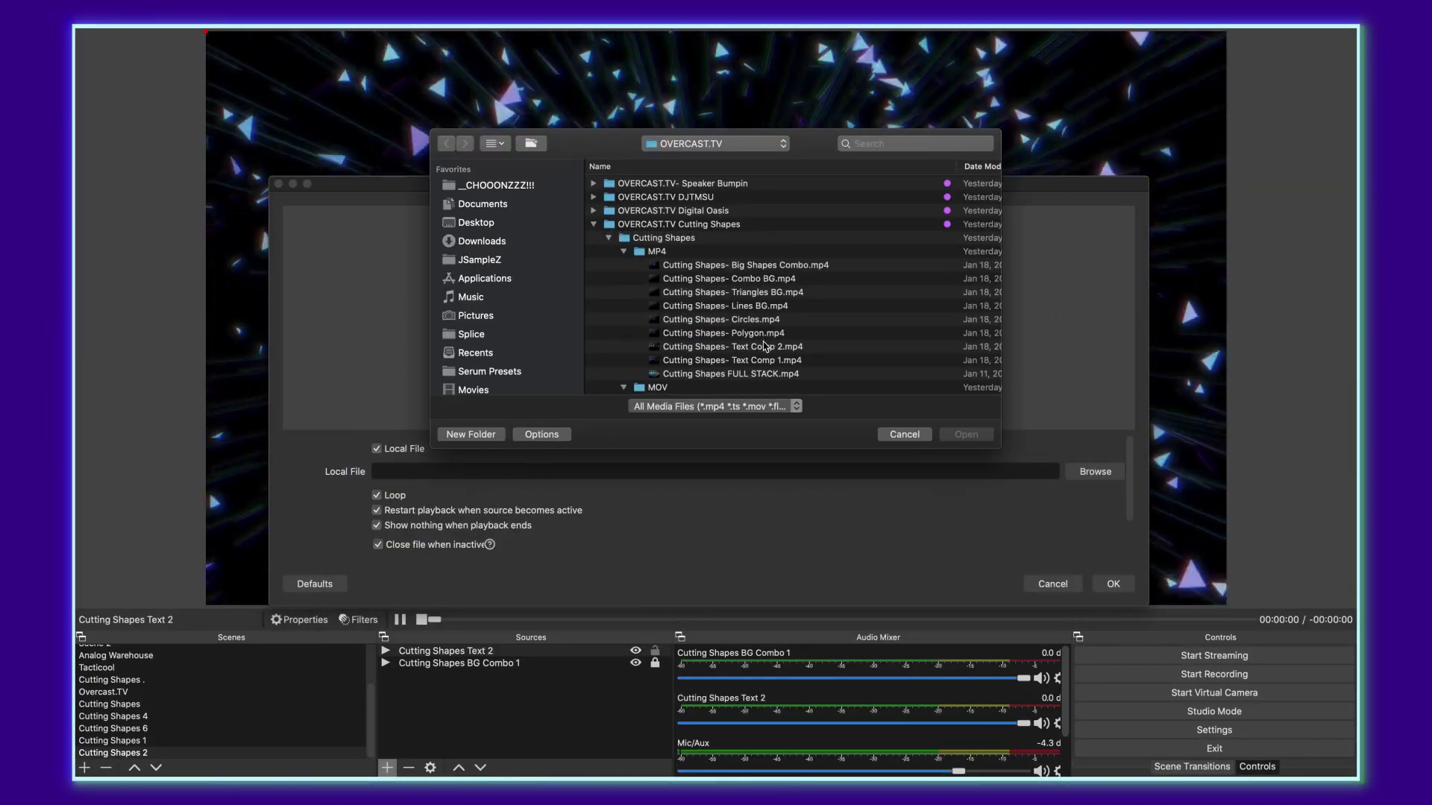
pyautogui.click(757, 349)
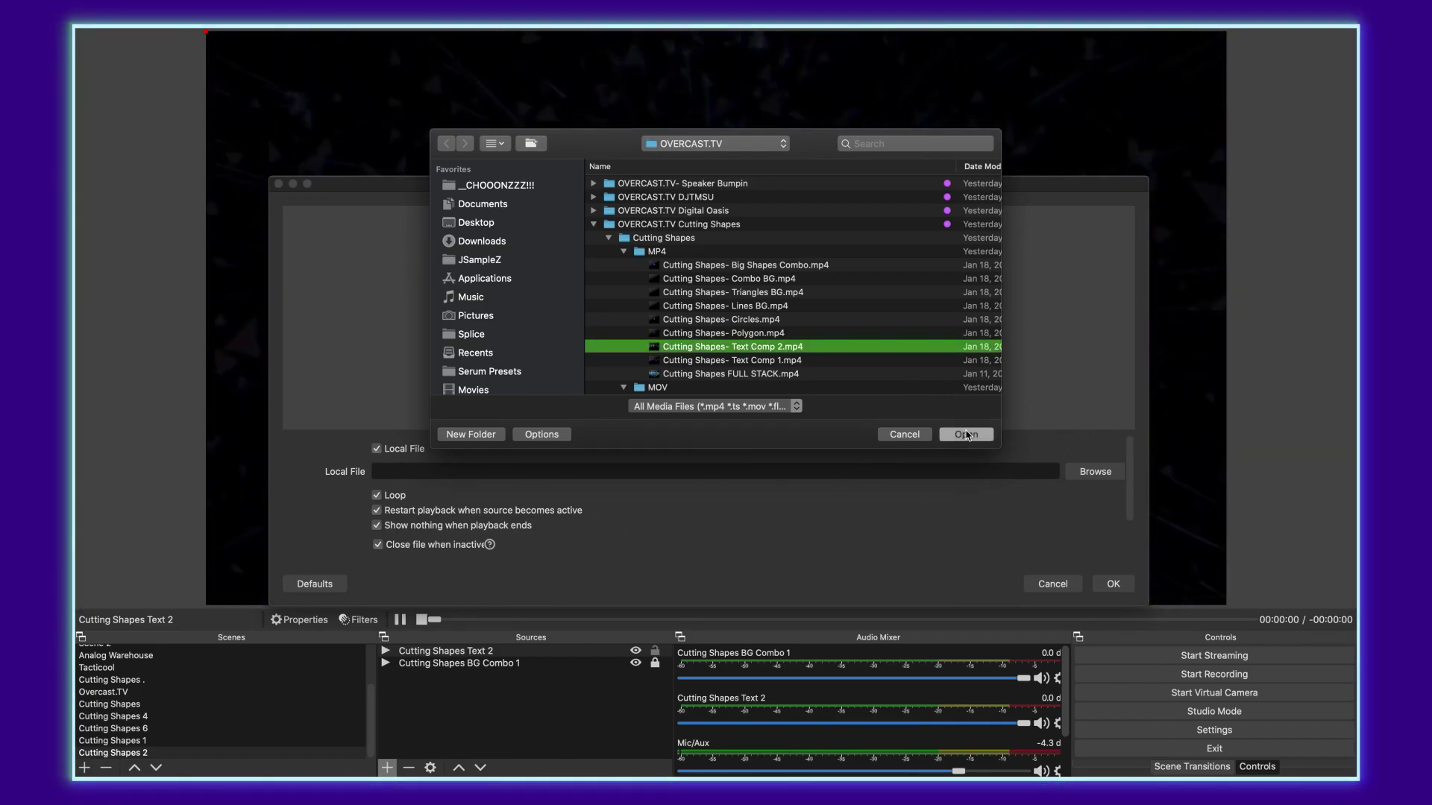
pyautogui.click(966, 434)
pyautogui.click(1114, 583)
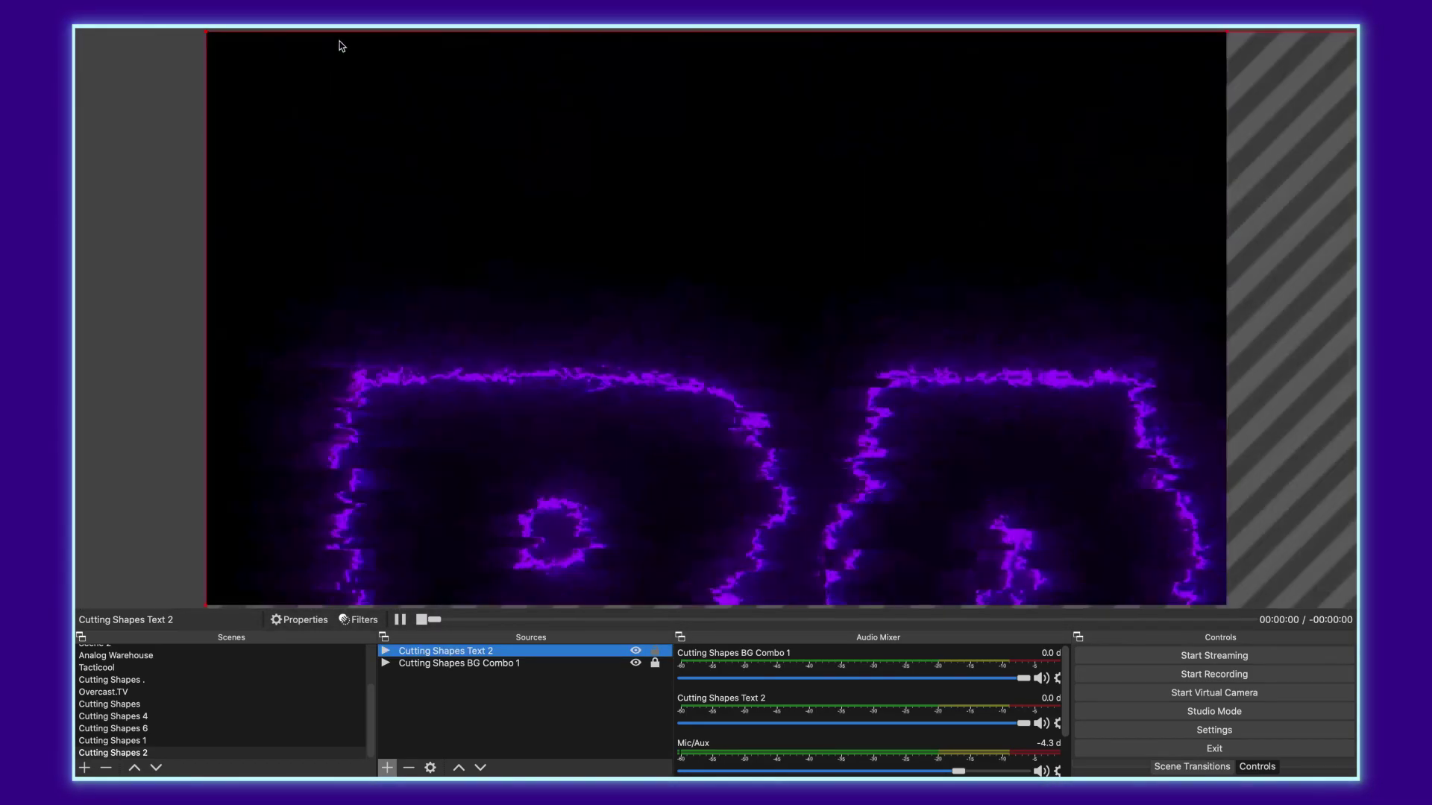
# Resize and reposition the Text 2 video so it covers the whole canvas
pyautogui.moveTo(207, 32); pyautogui.dragTo(837, 416)
pyautogui.moveTo(965, 502); pyautogui.dragTo(473, 217)
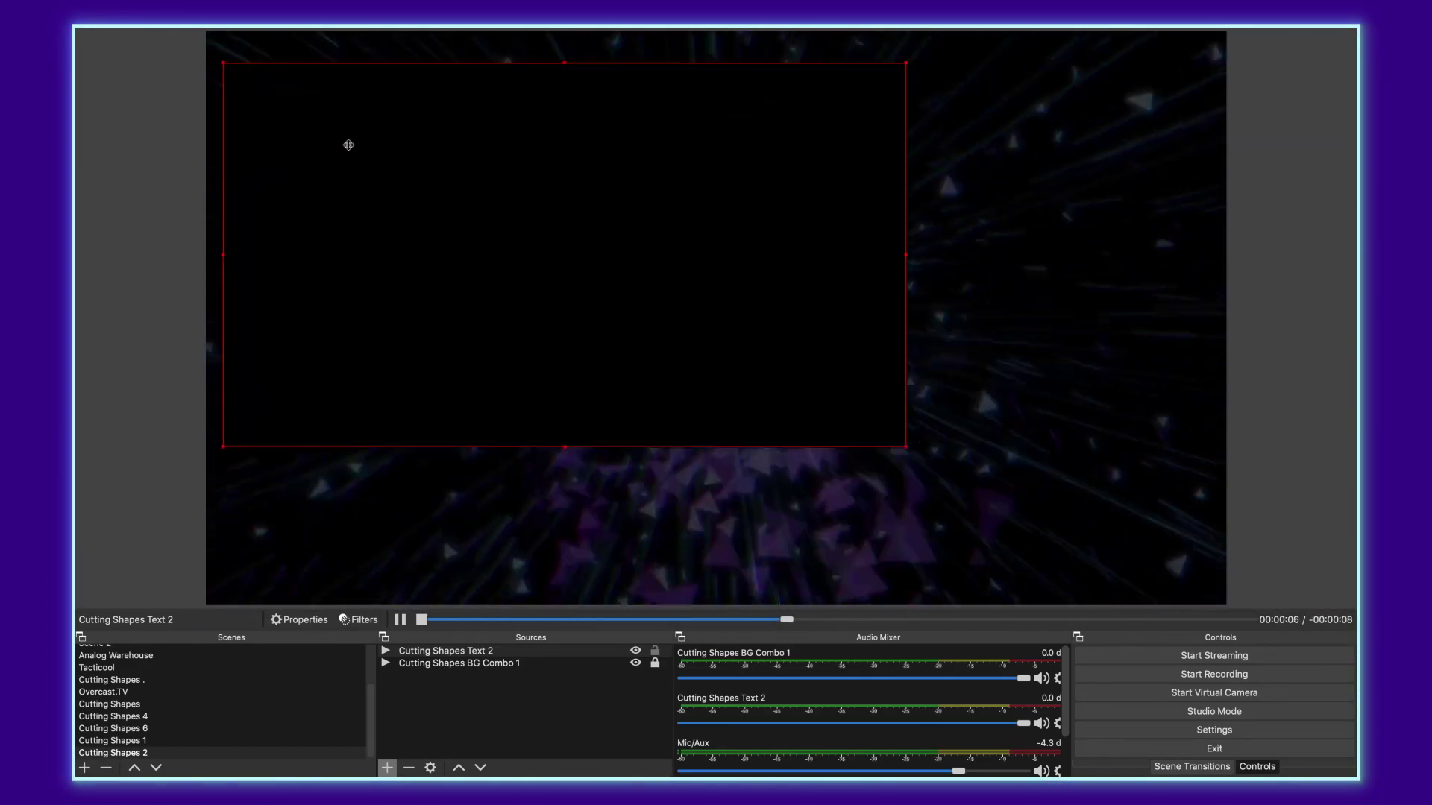
pyautogui.moveTo(349, 145); pyautogui.dragTo(331, 113)
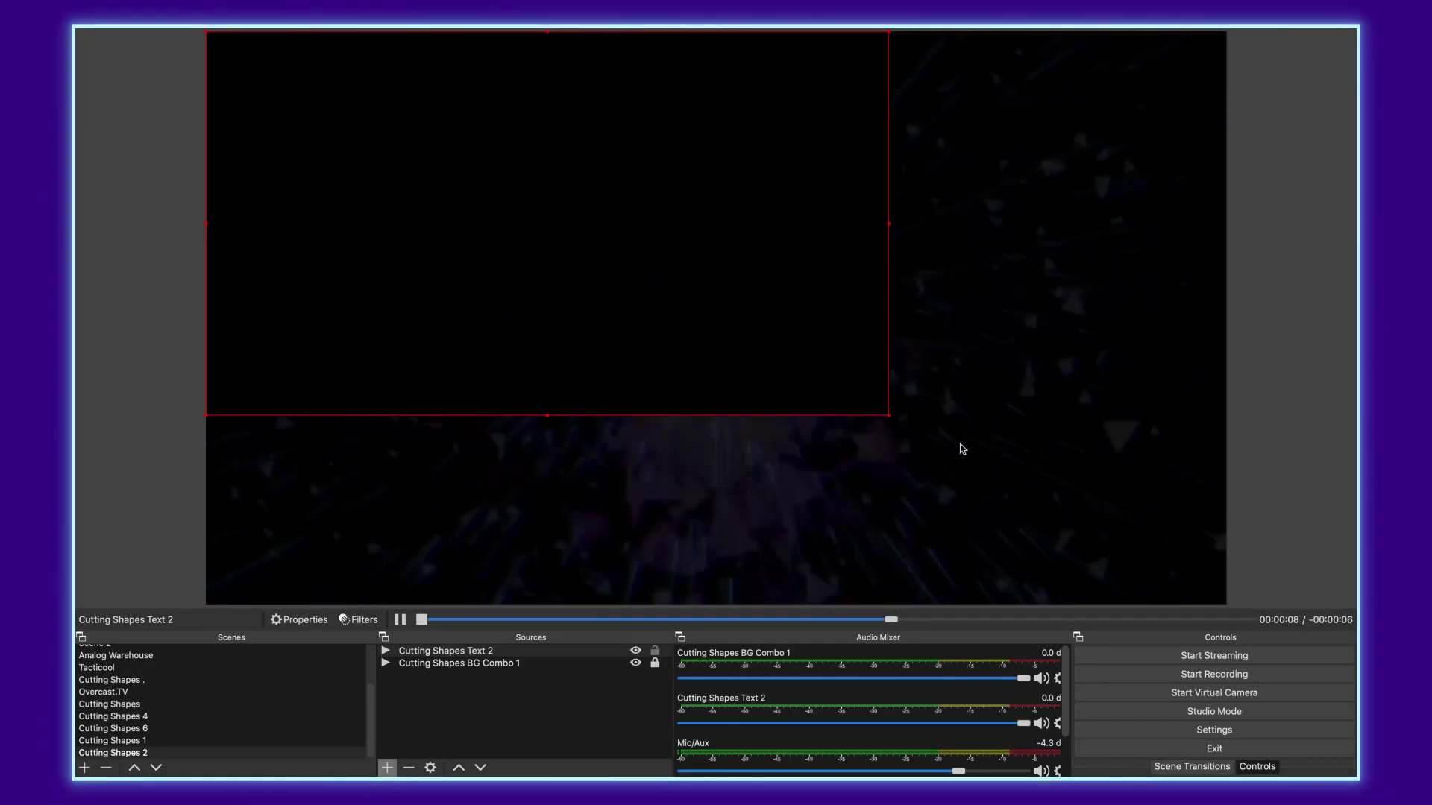
pyautogui.moveTo(888, 414); pyautogui.dragTo(1084, 522)
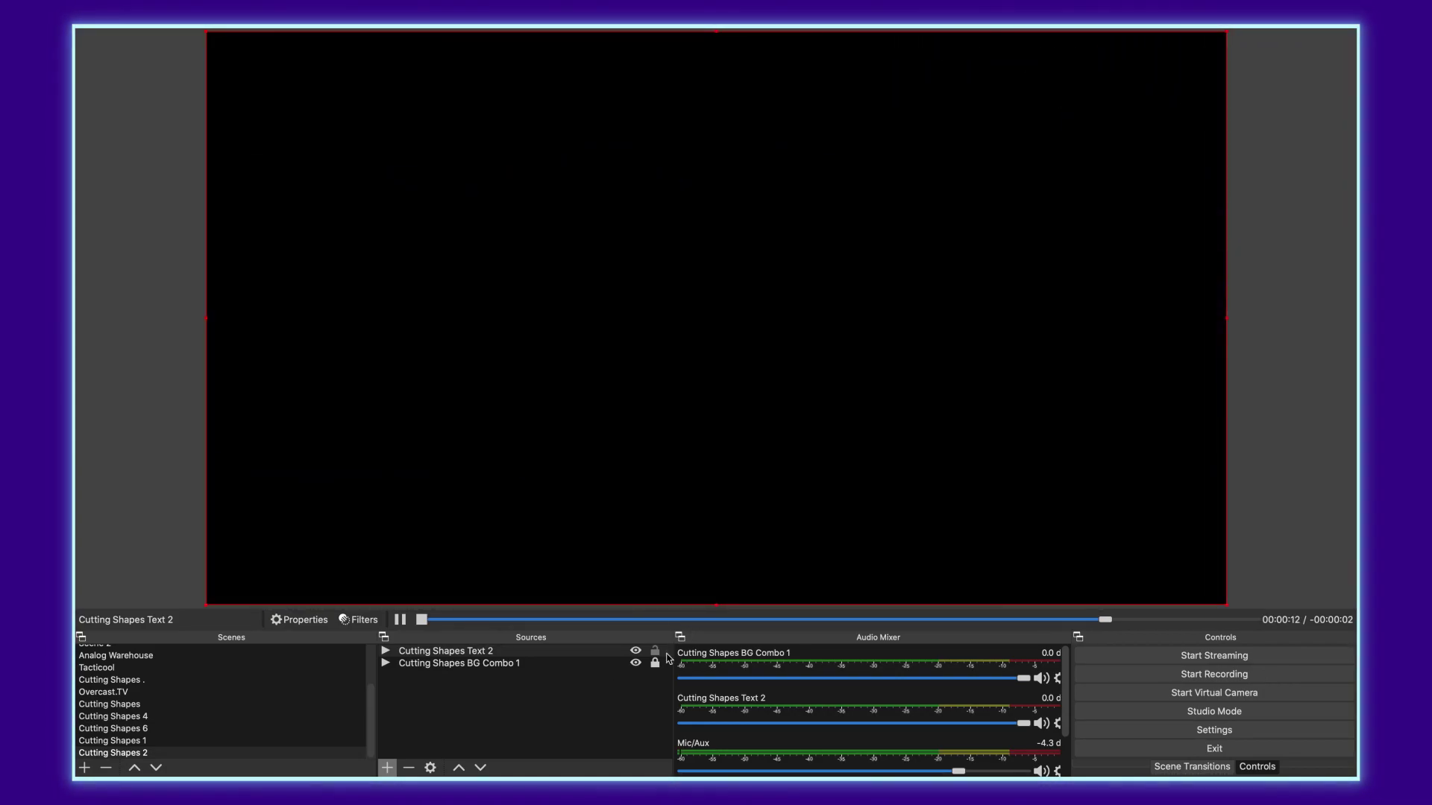
# Add a Luma Key effect filter to the Cutting Shapes Text 2 source
pyautogui.rightClick(430, 659)
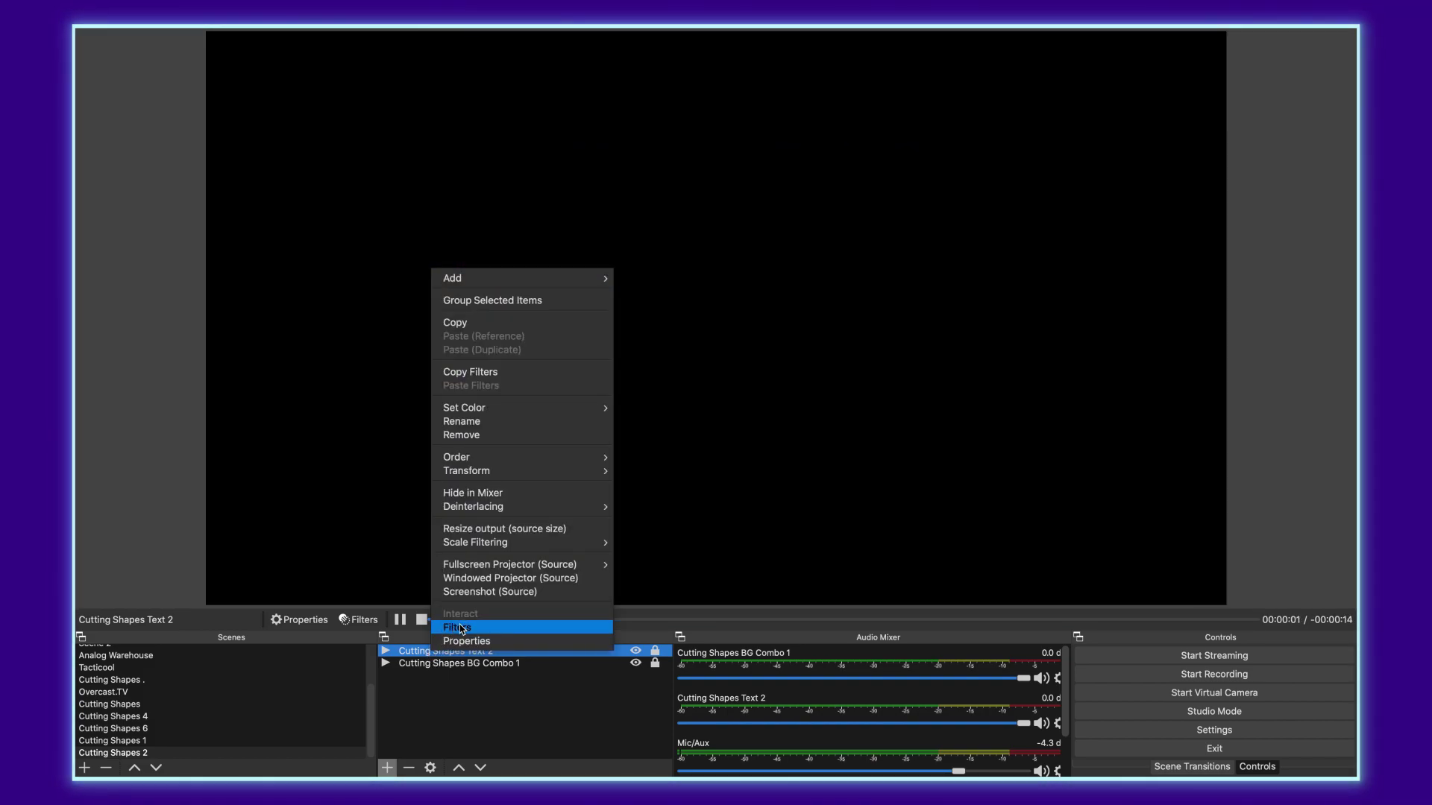
pyautogui.click(459, 624)
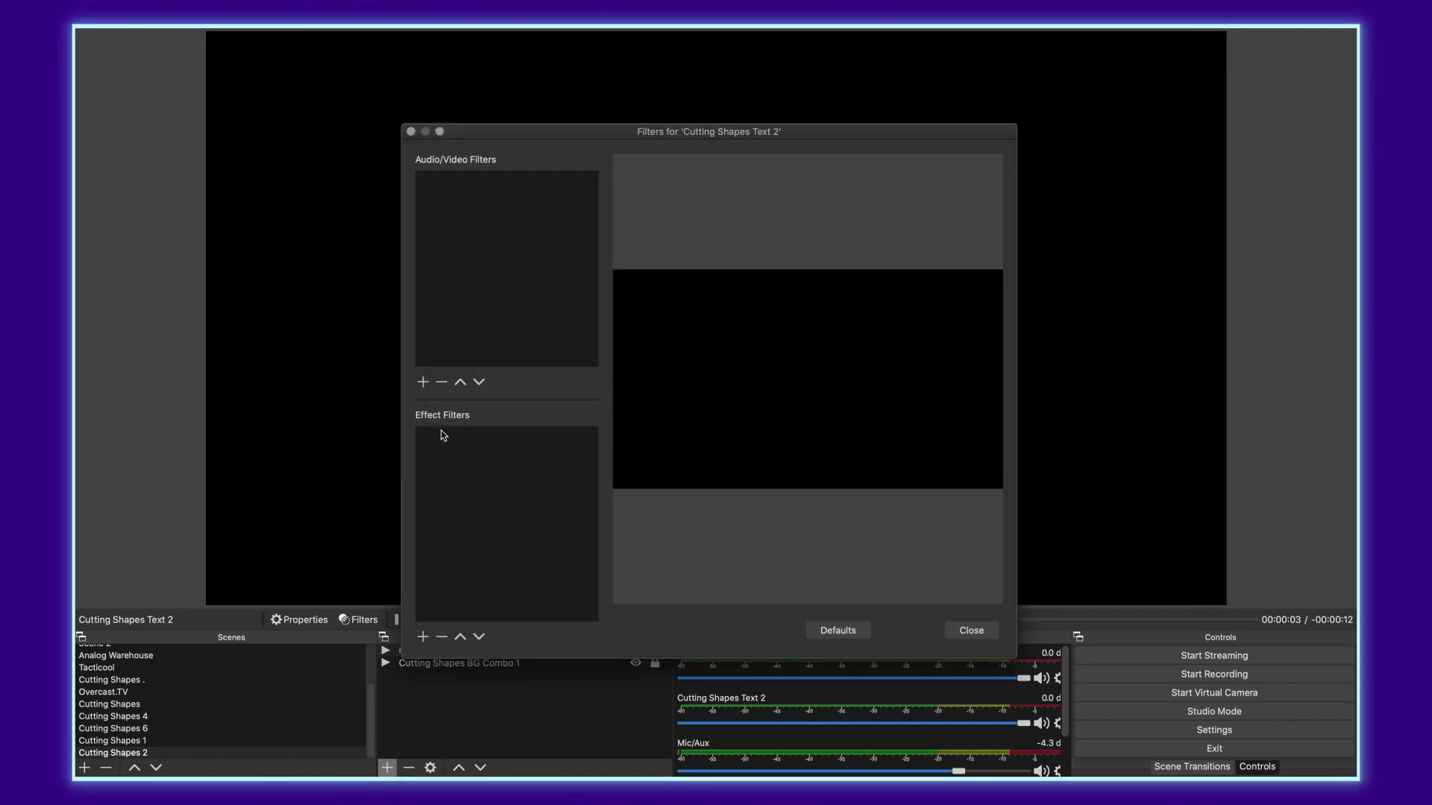
pyautogui.click(423, 637)
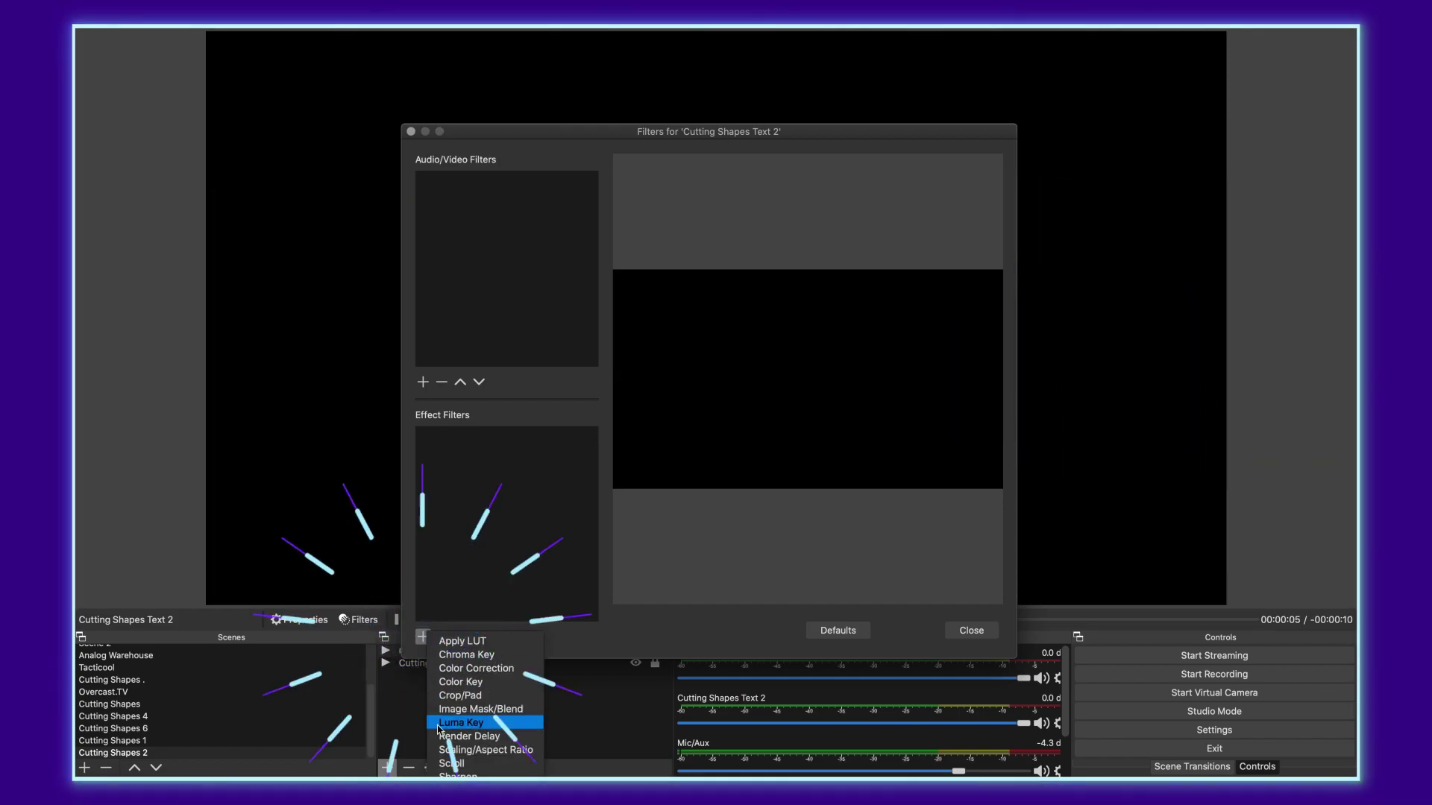
pyautogui.click(472, 723)
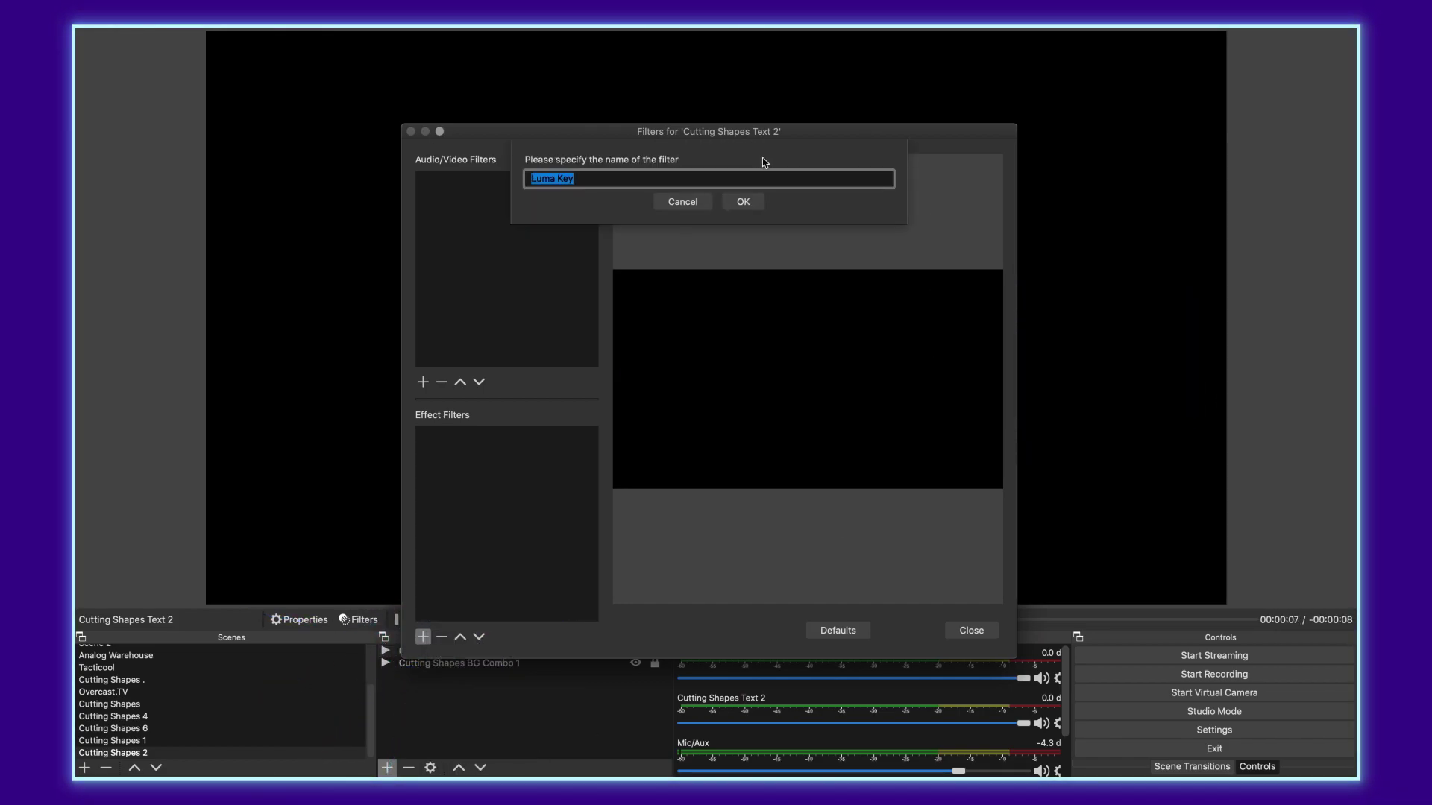
pyautogui.click(743, 202)
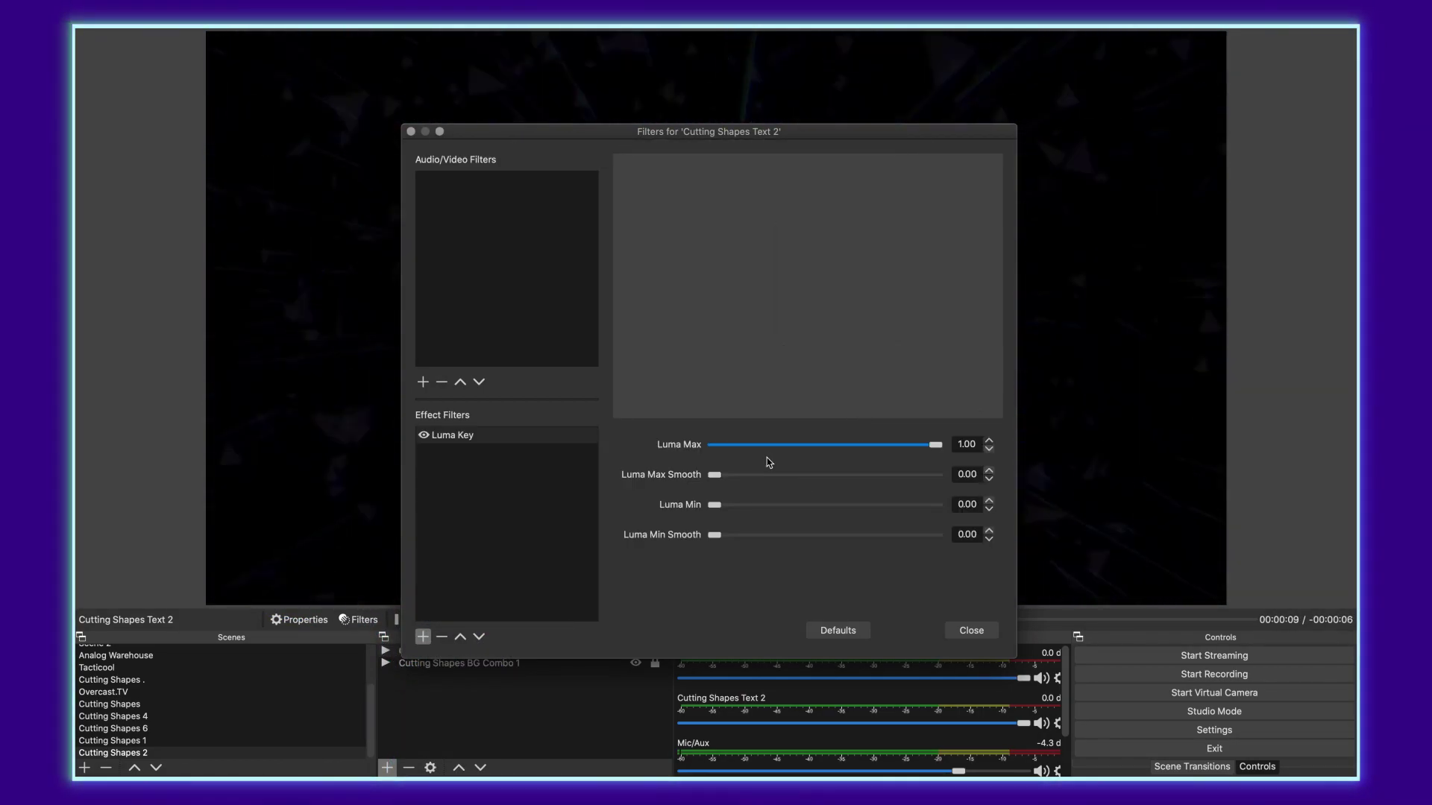
# Set the Luma Key's Luma Min to 0.18 and Luma Min Smooth to 0.06
pyautogui.moveTo(714, 505); pyautogui.dragTo(741, 507)
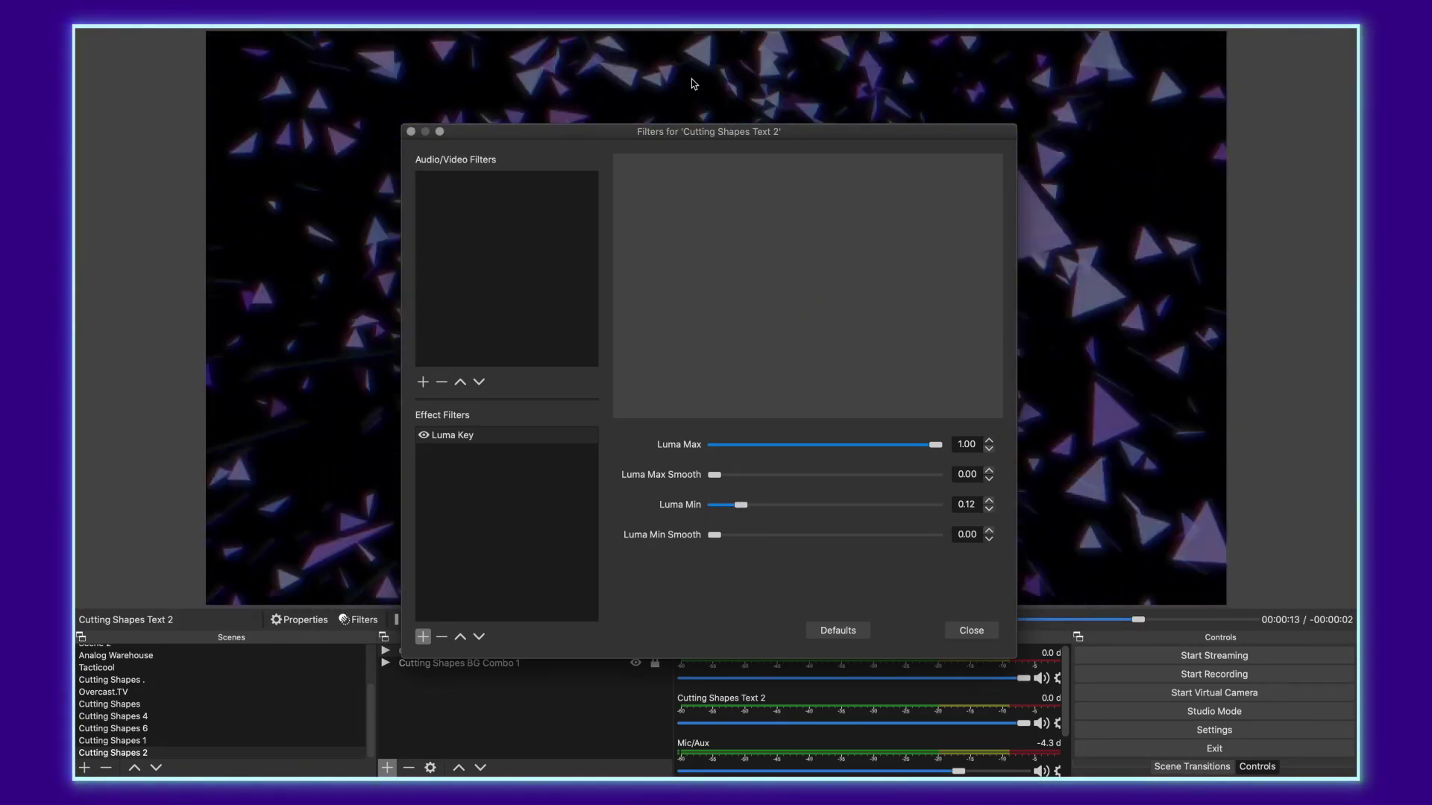
pyautogui.moveTo(616, 137); pyautogui.dragTo(971, 190)
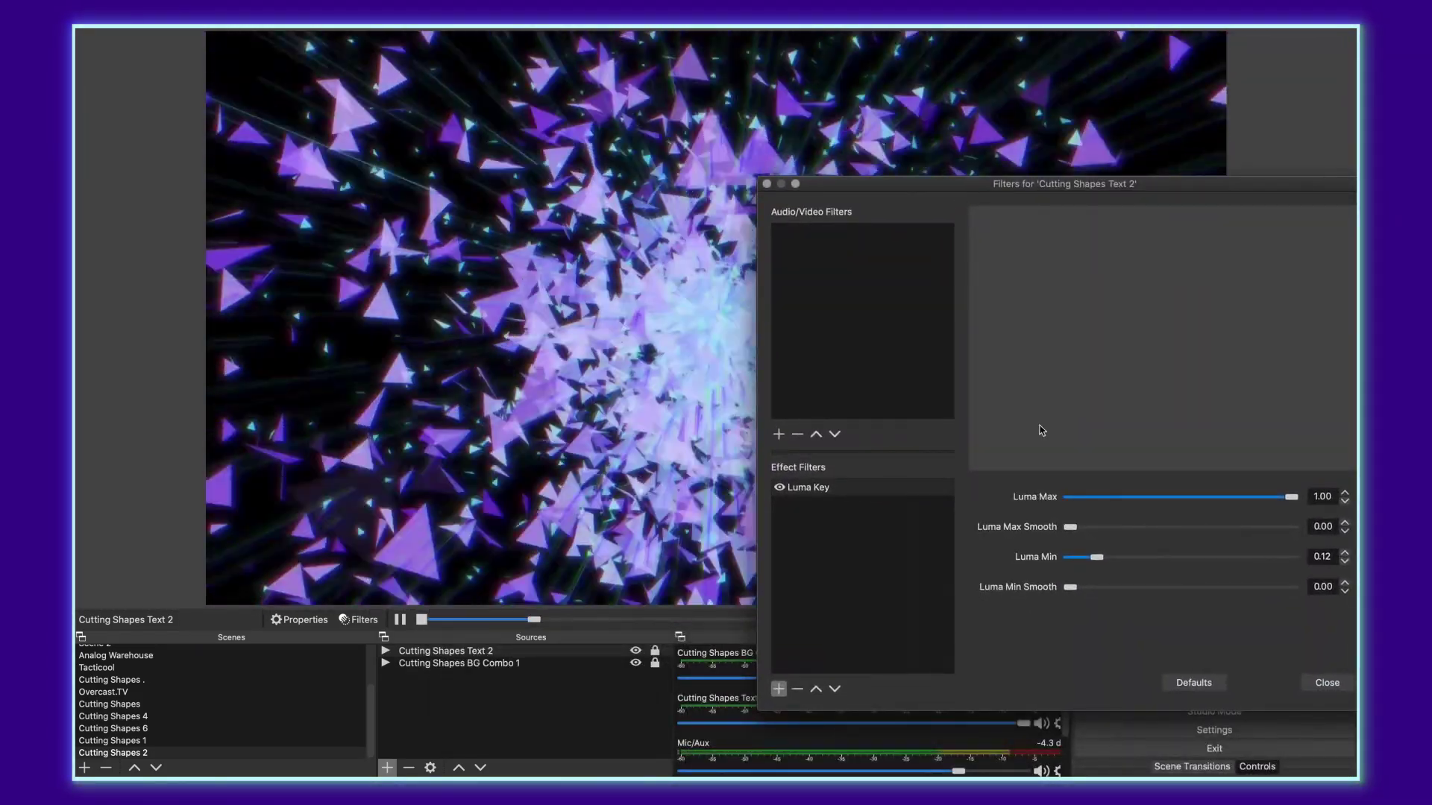
pyautogui.moveTo(1097, 558); pyautogui.dragTo(1109, 563)
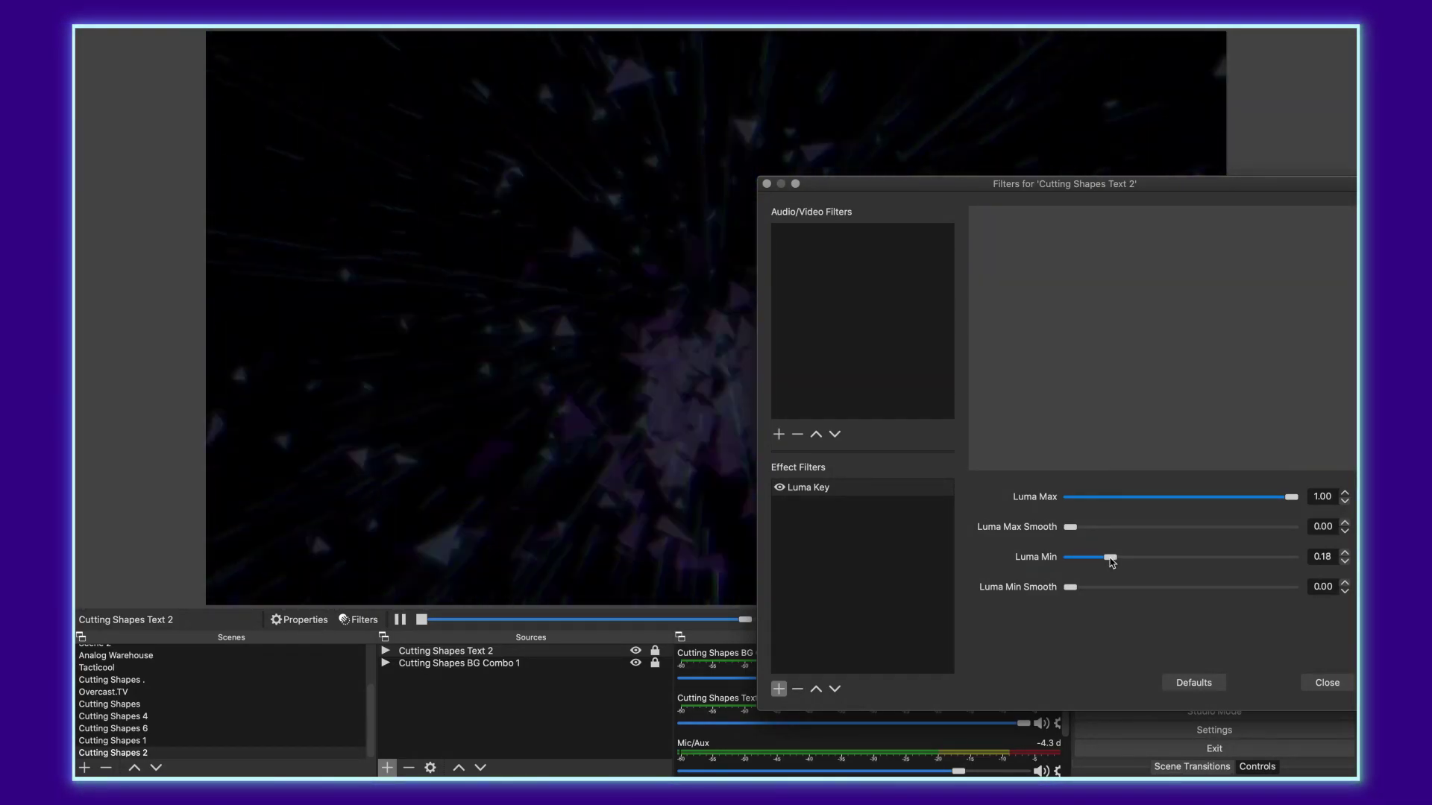
pyautogui.click(1083, 589)
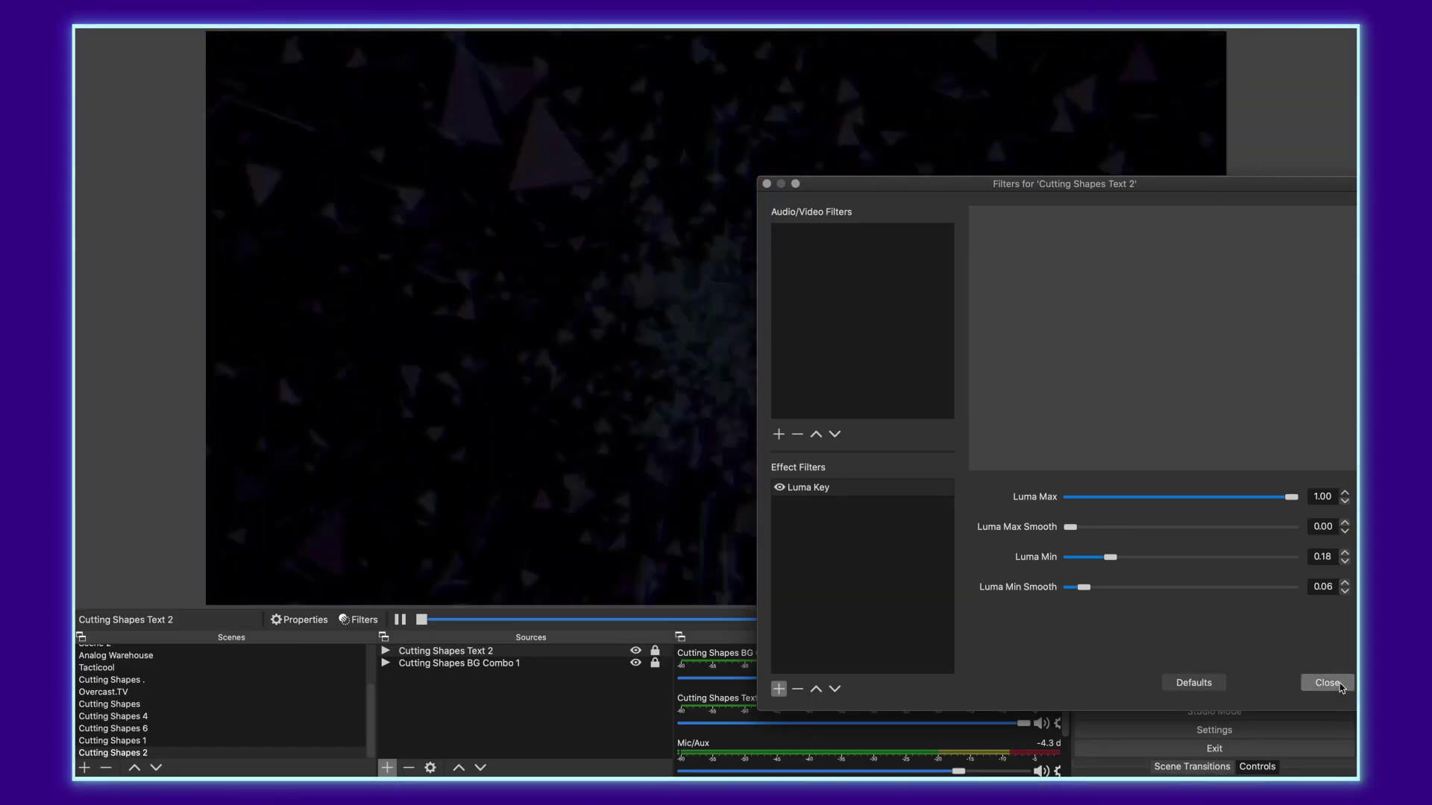
pyautogui.click(1339, 684)
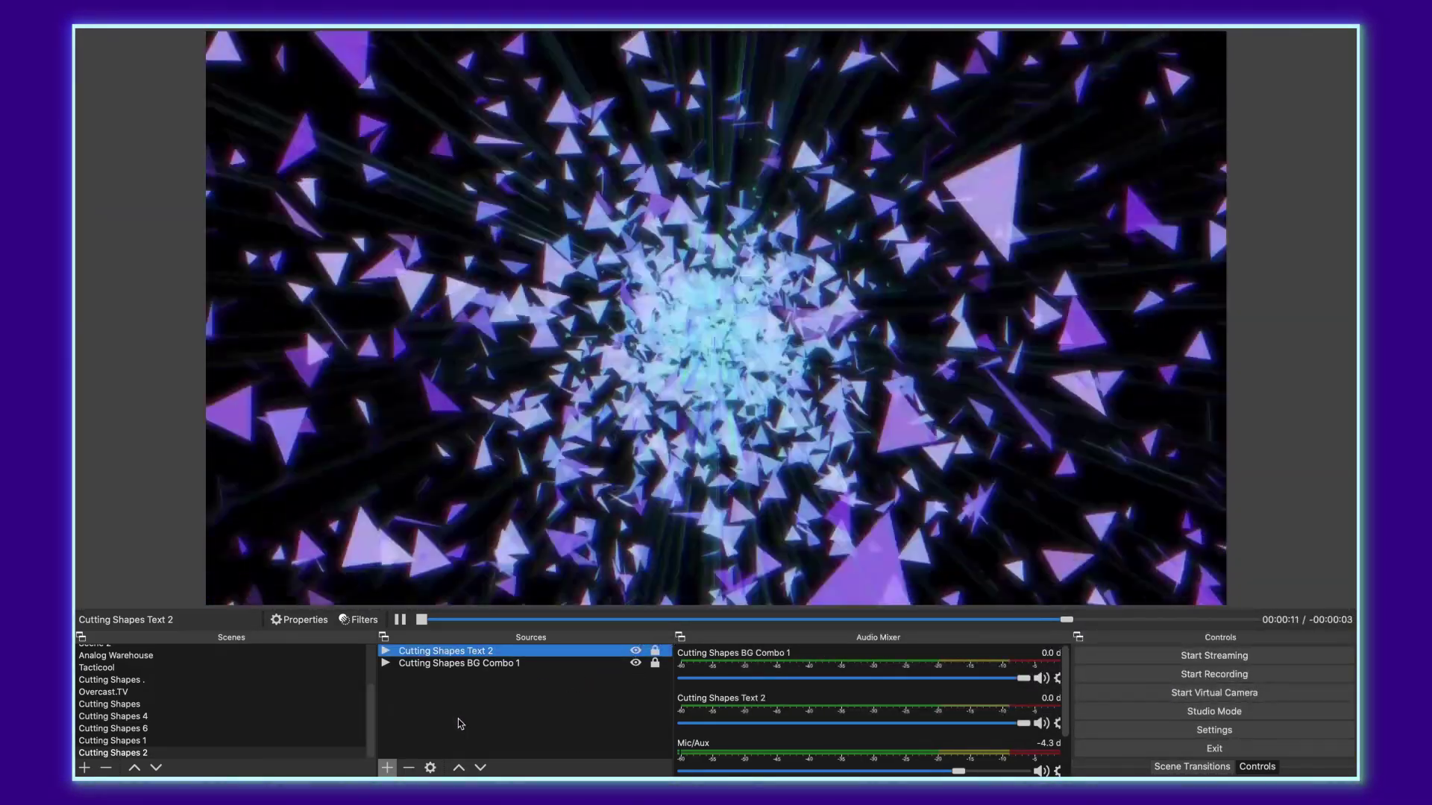
# Select both sources together and bring up their options, then dismiss them
pyautogui.click(457, 719)
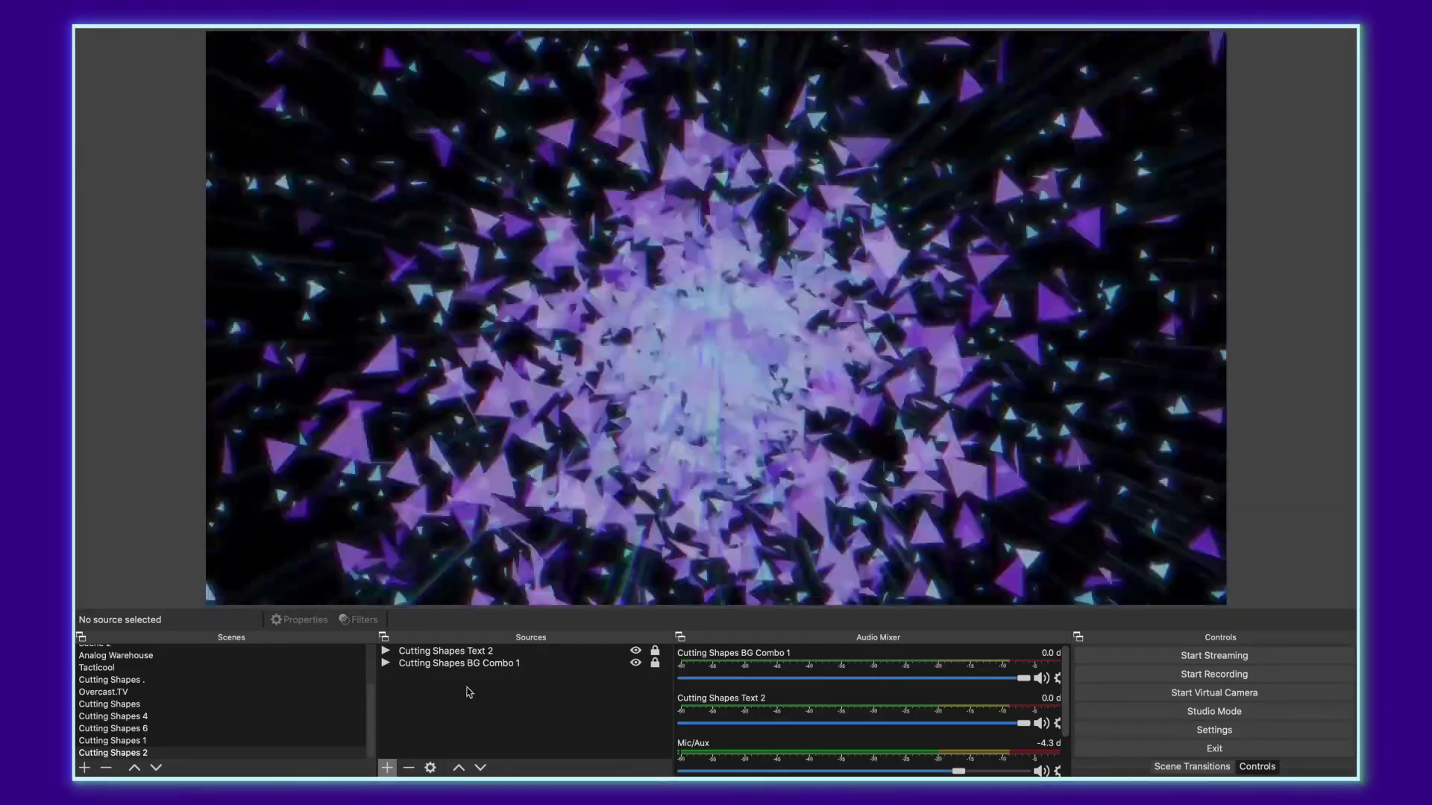
pyautogui.moveTo(467, 687); pyautogui.dragTo(434, 653)
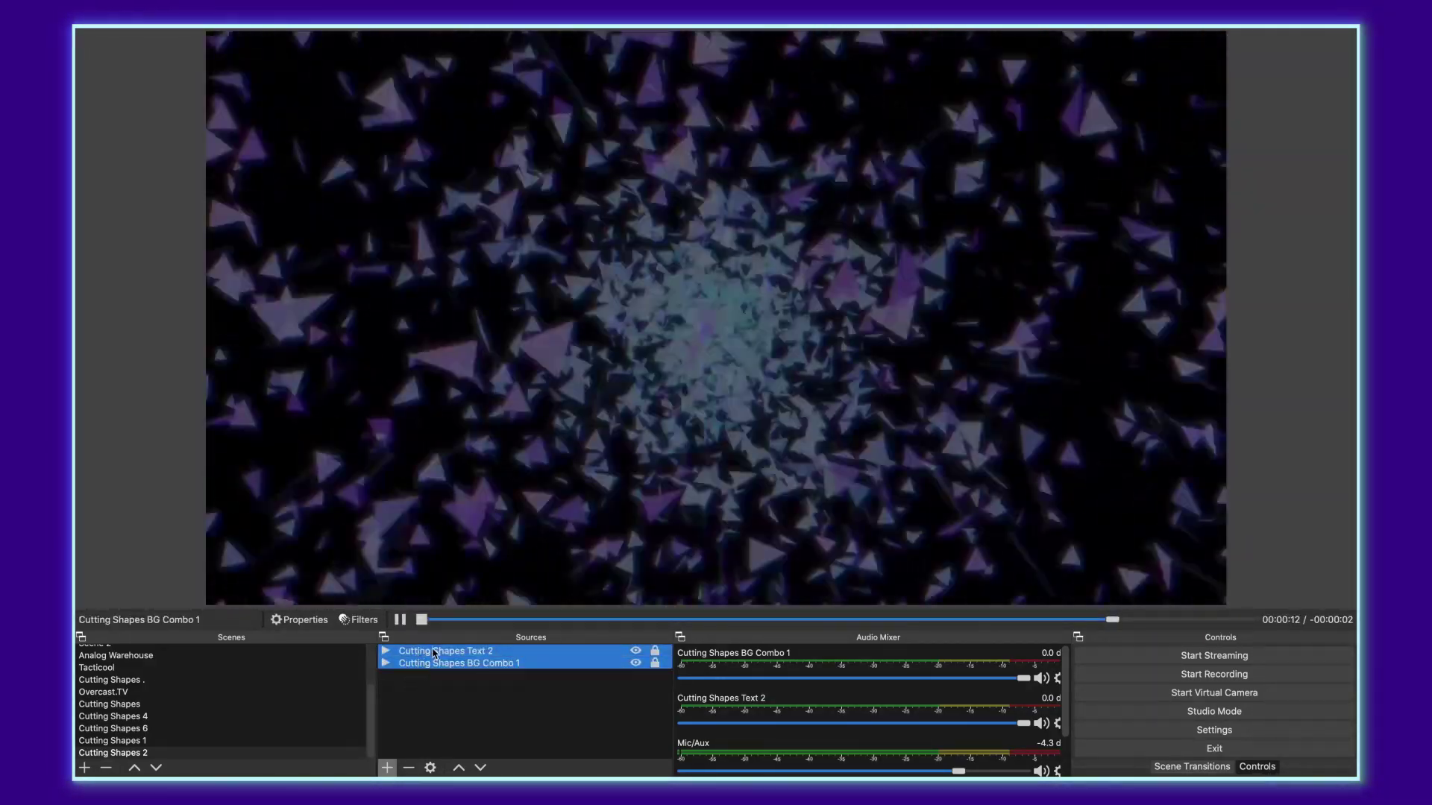
pyautogui.rightClick(434, 653)
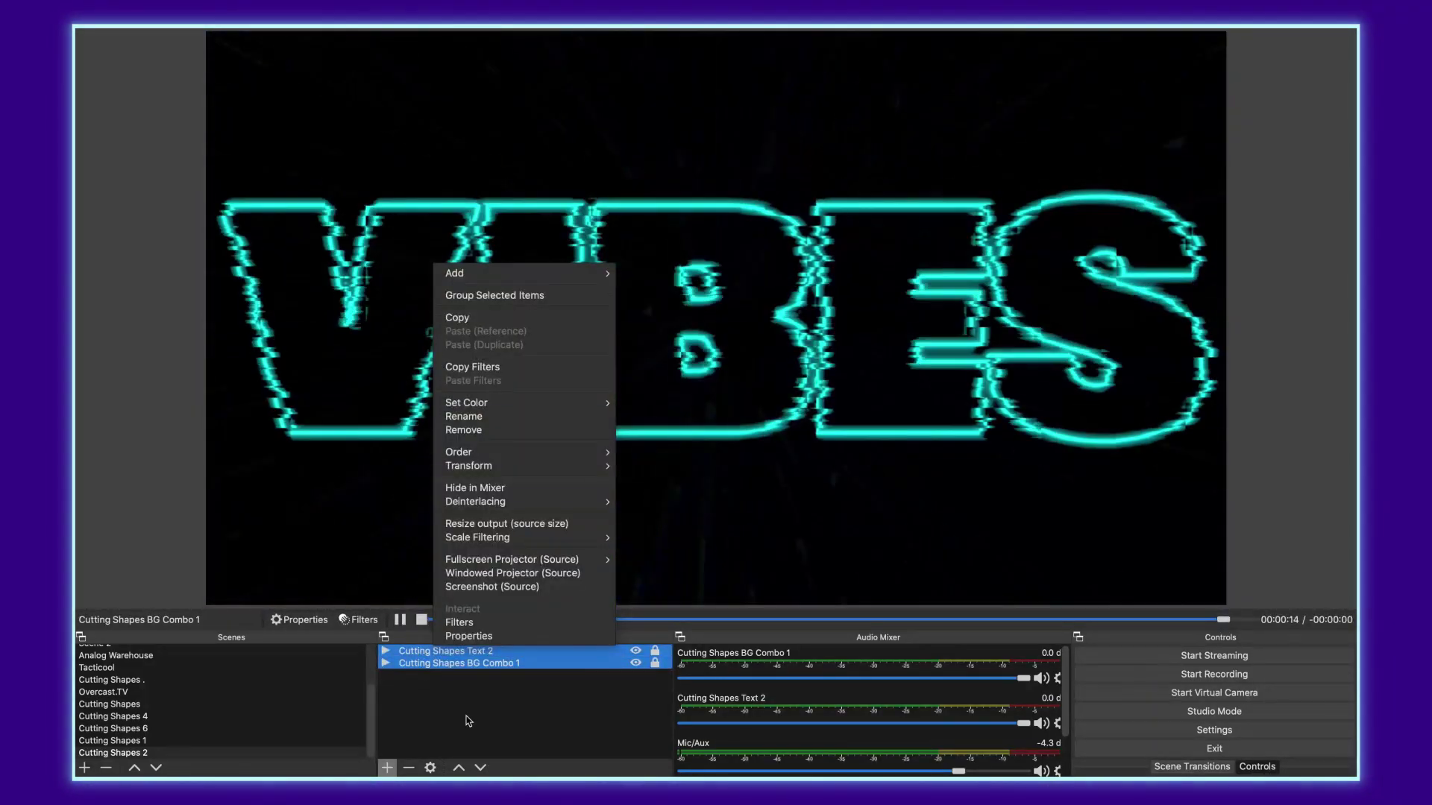
pyautogui.click(80, 766)
# Duplicate scene Cutting Shapes 2 as Cutting Shapes 3 and begin adding a media source
pyautogui.click(141, 753)
pyautogui.rightClick(140, 752)
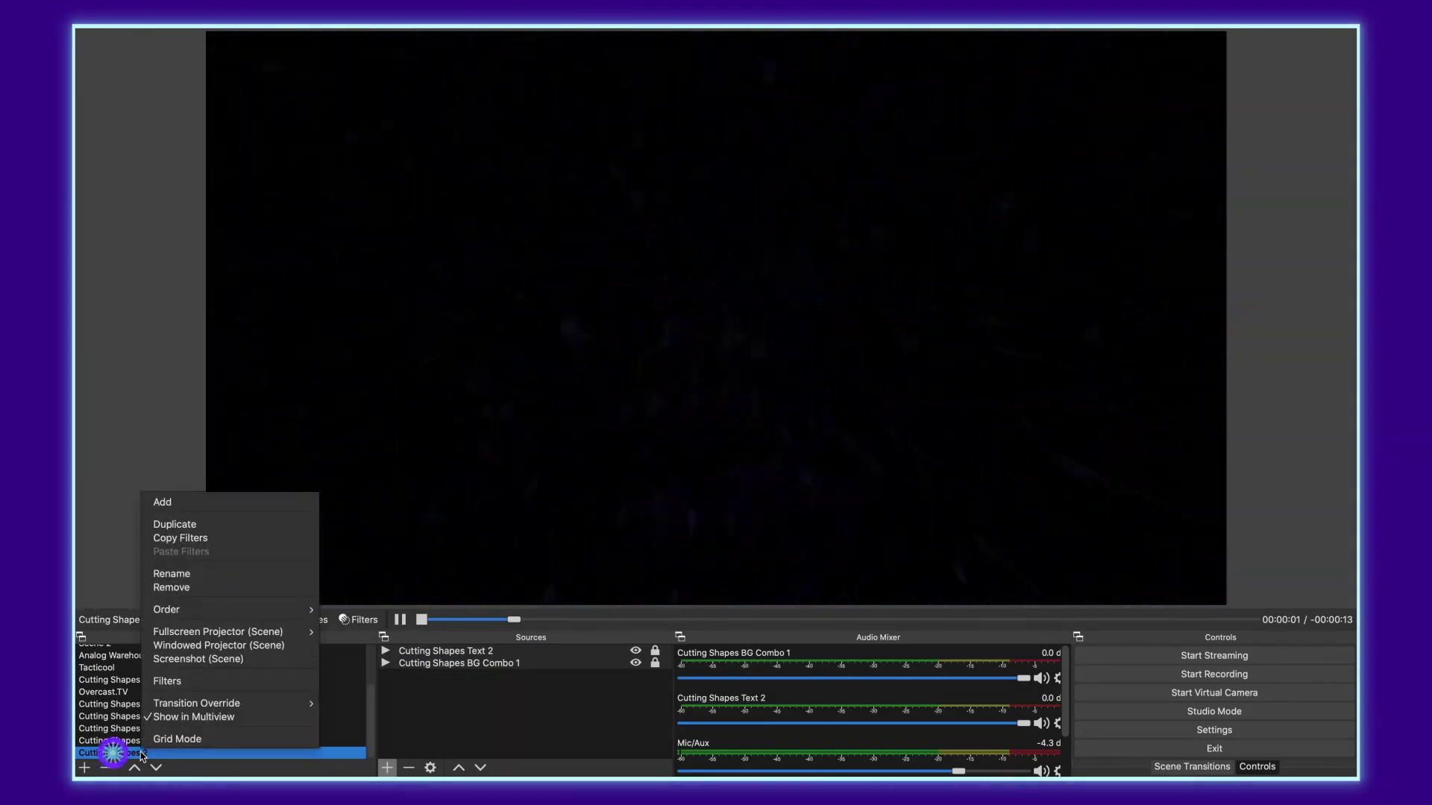
pyautogui.click(175, 524)
pyautogui.press('BackSpace')
pyautogui.press('BackSpace')
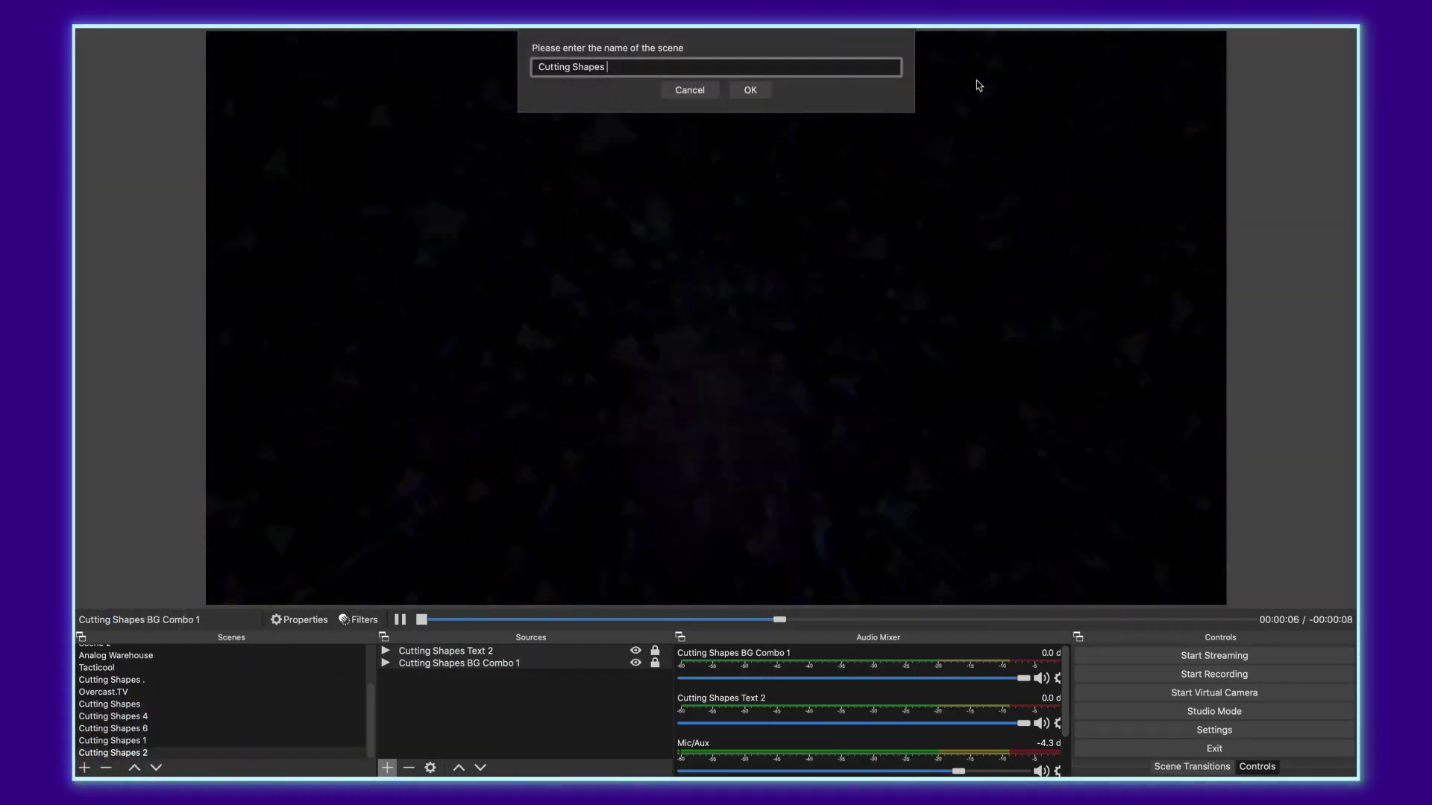
pyautogui.write('3')
pyautogui.press('Return')
pyautogui.click(387, 768)
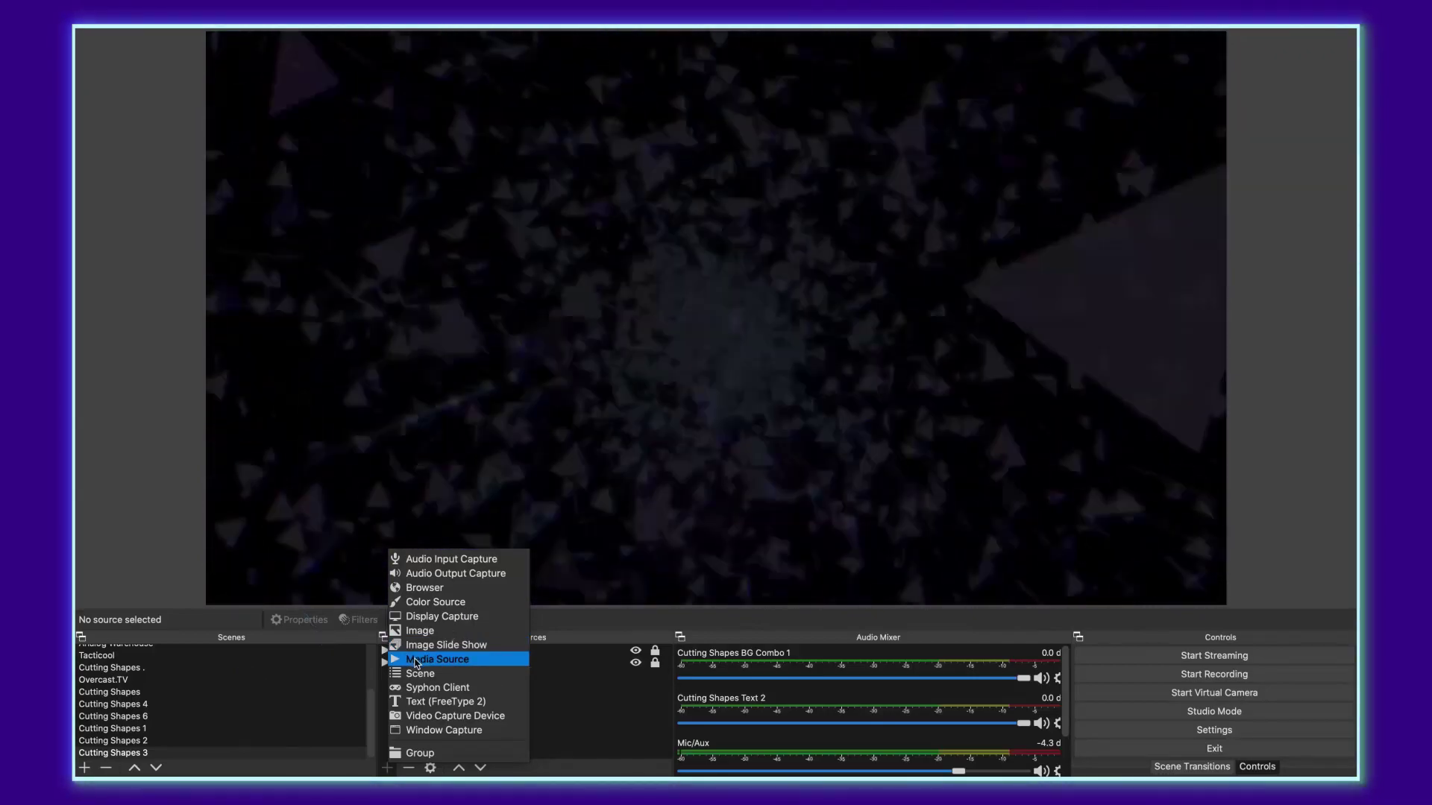
pyautogui.click(411, 663)
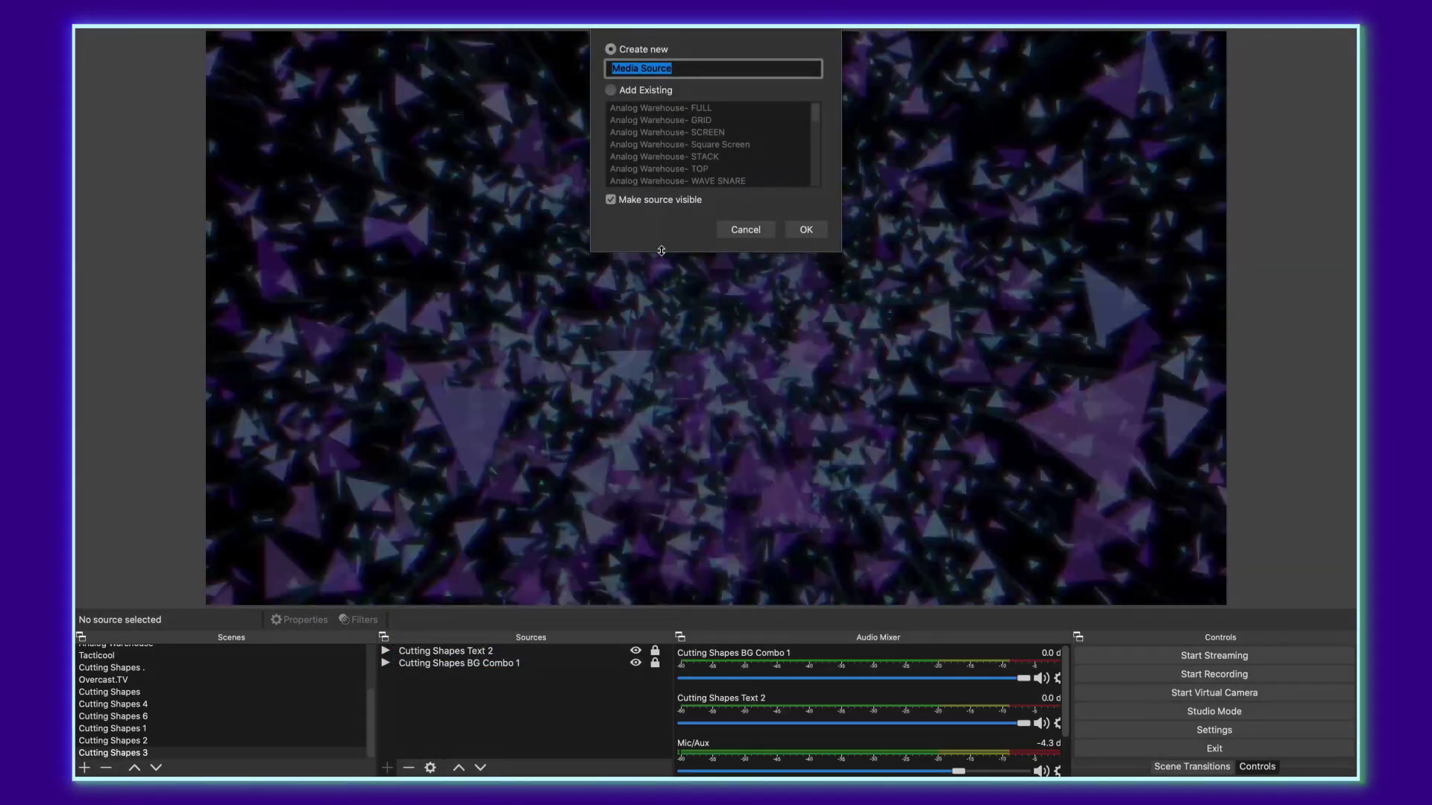
# Name the source Cutting Shapes Circles 1 and load Cutting Shapes- Circles.mp4 into it
pyautogui.write('Cutting Shapes Circles 1')
pyautogui.press('Return')
pyautogui.click(1095, 471)
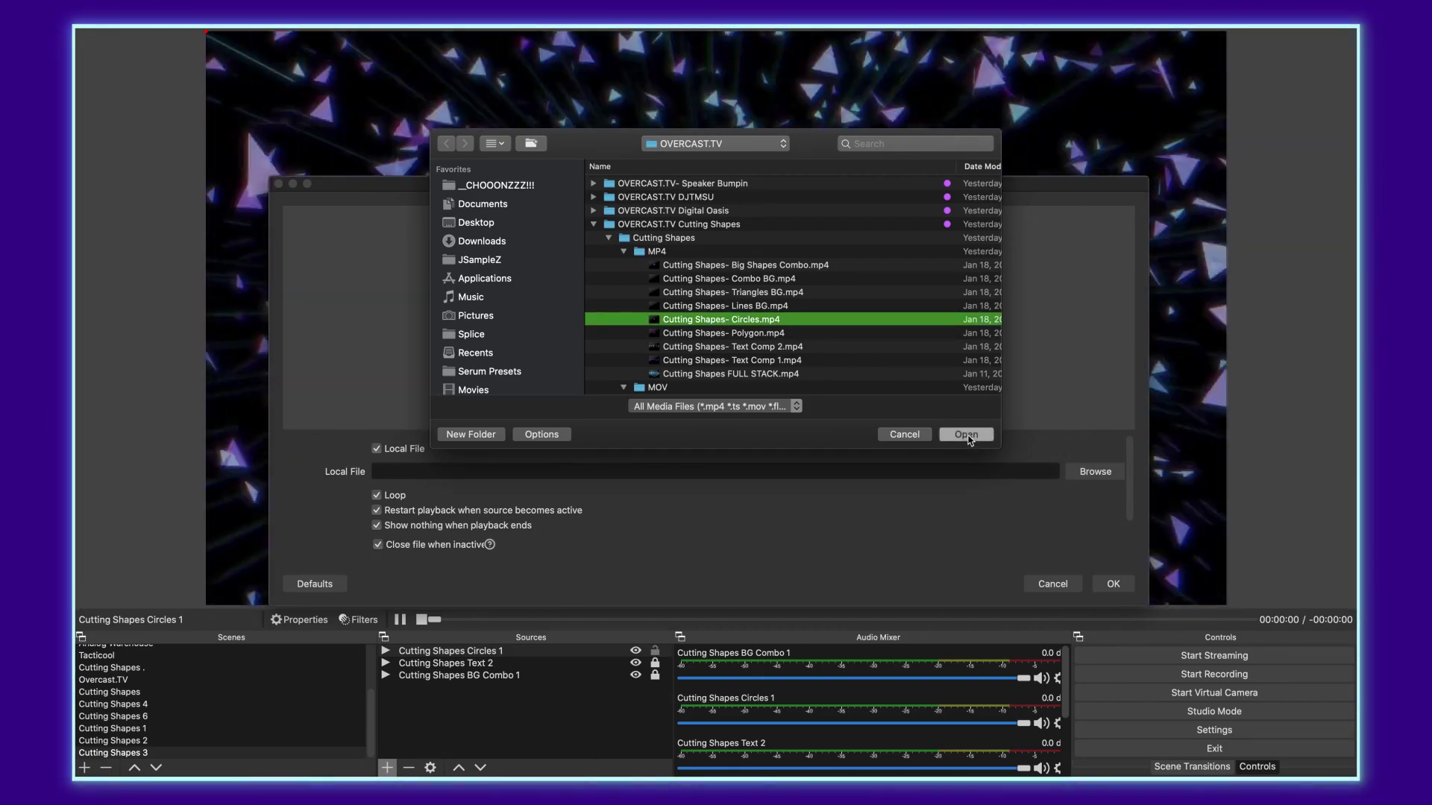
pyautogui.click(967, 436)
pyautogui.click(1113, 584)
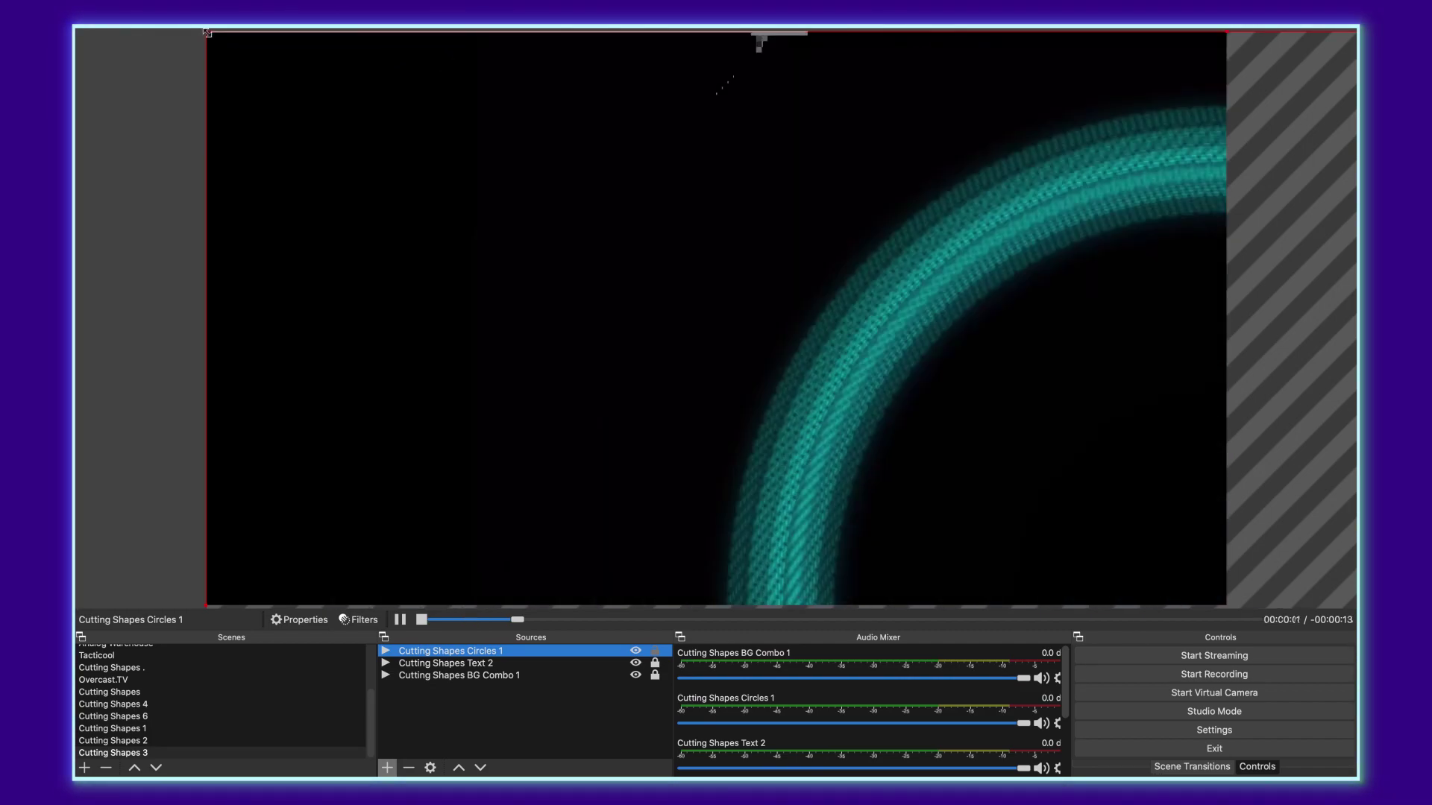
pyautogui.click(432, 715)
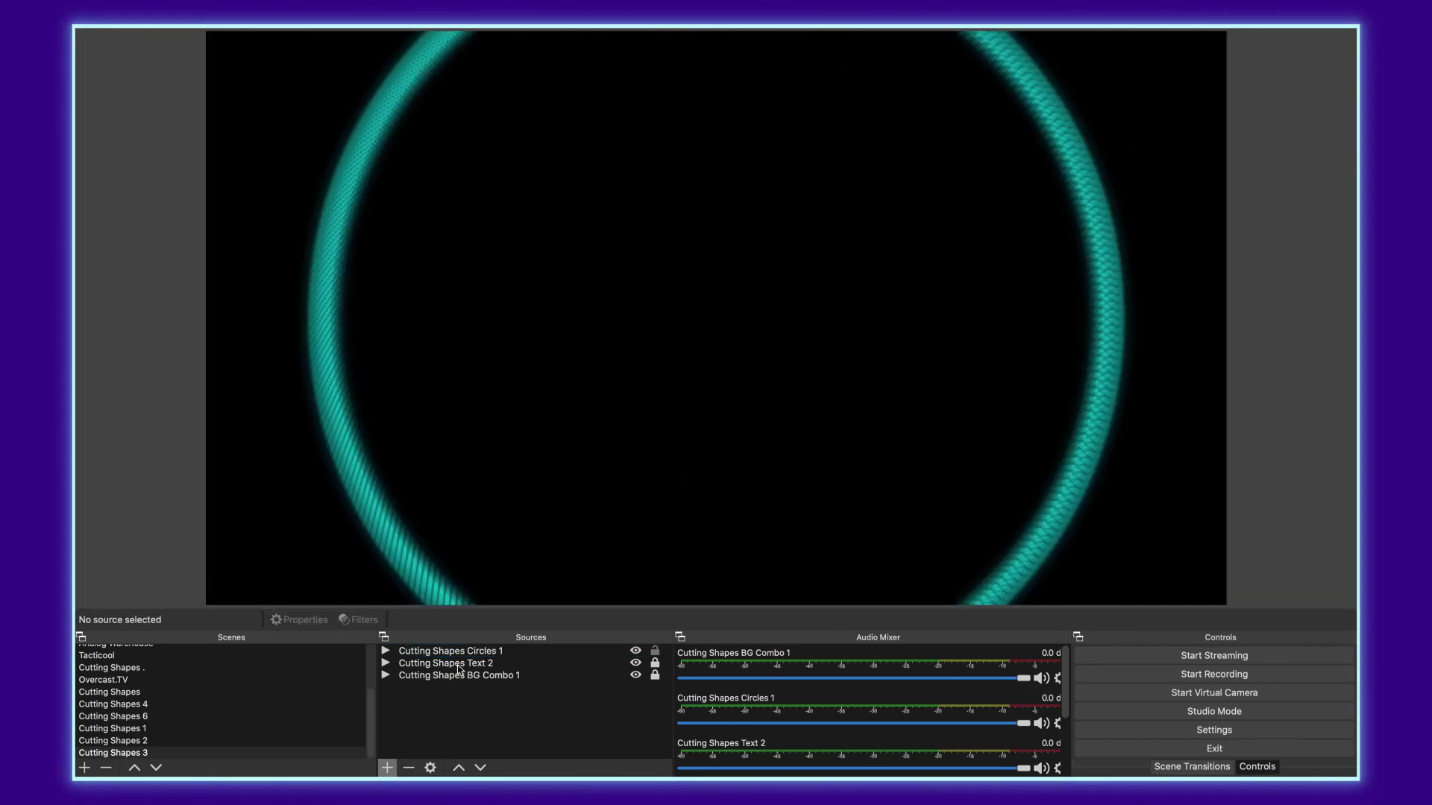
# Copy the Luma Key filter from the Cutting Shapes Text 2 source
pyautogui.click(460, 664)
pyautogui.rightClick(460, 663)
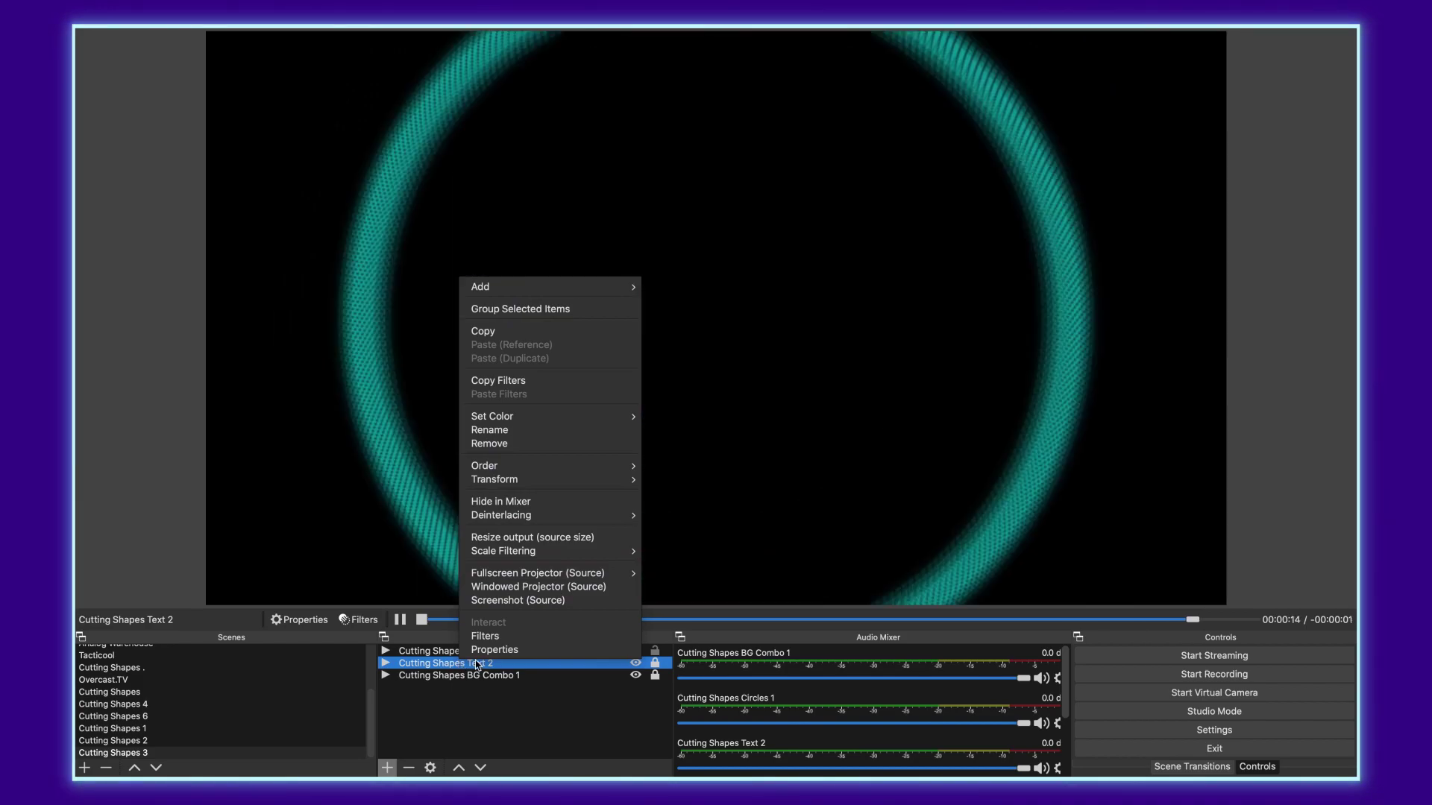
pyautogui.click(477, 636)
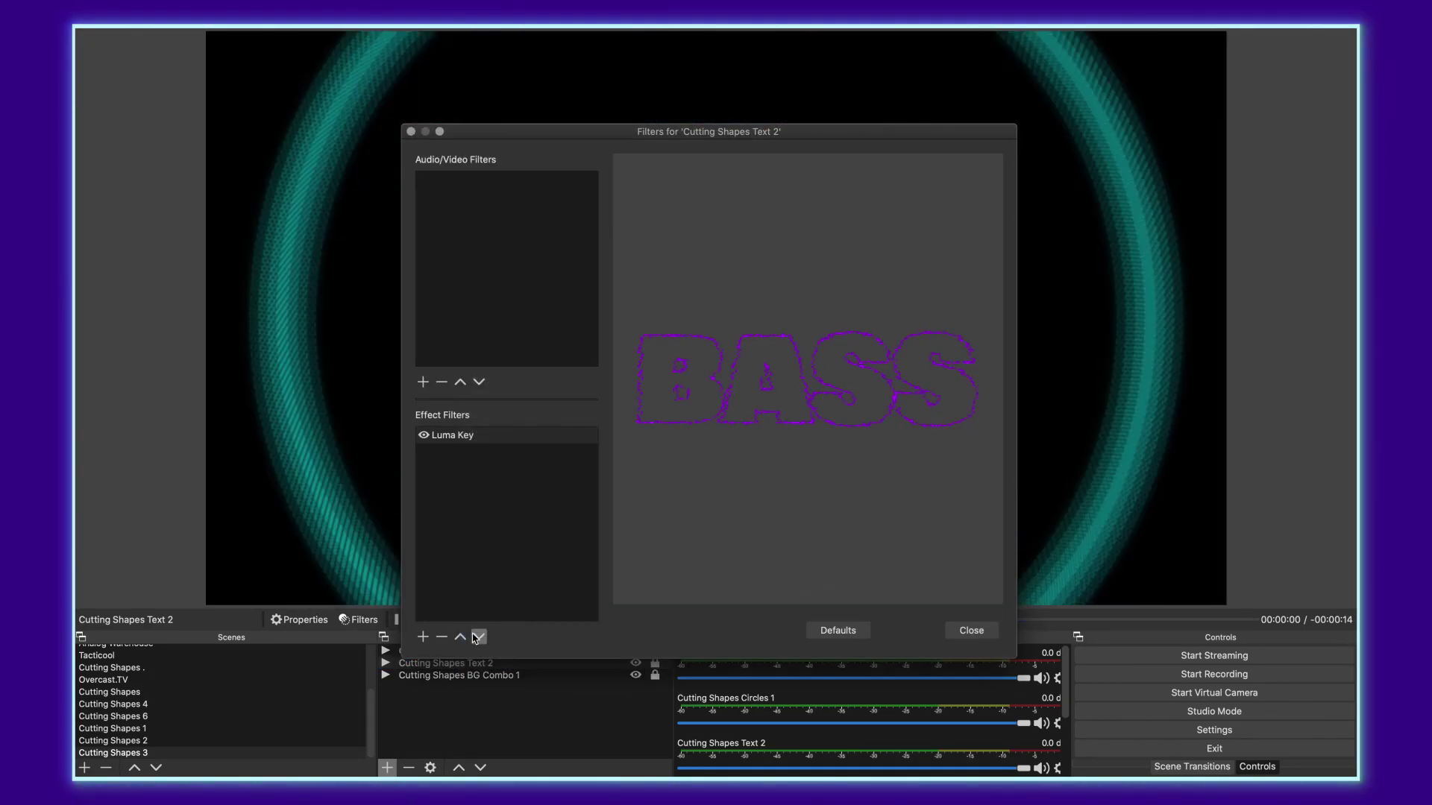
pyautogui.rightClick(456, 437)
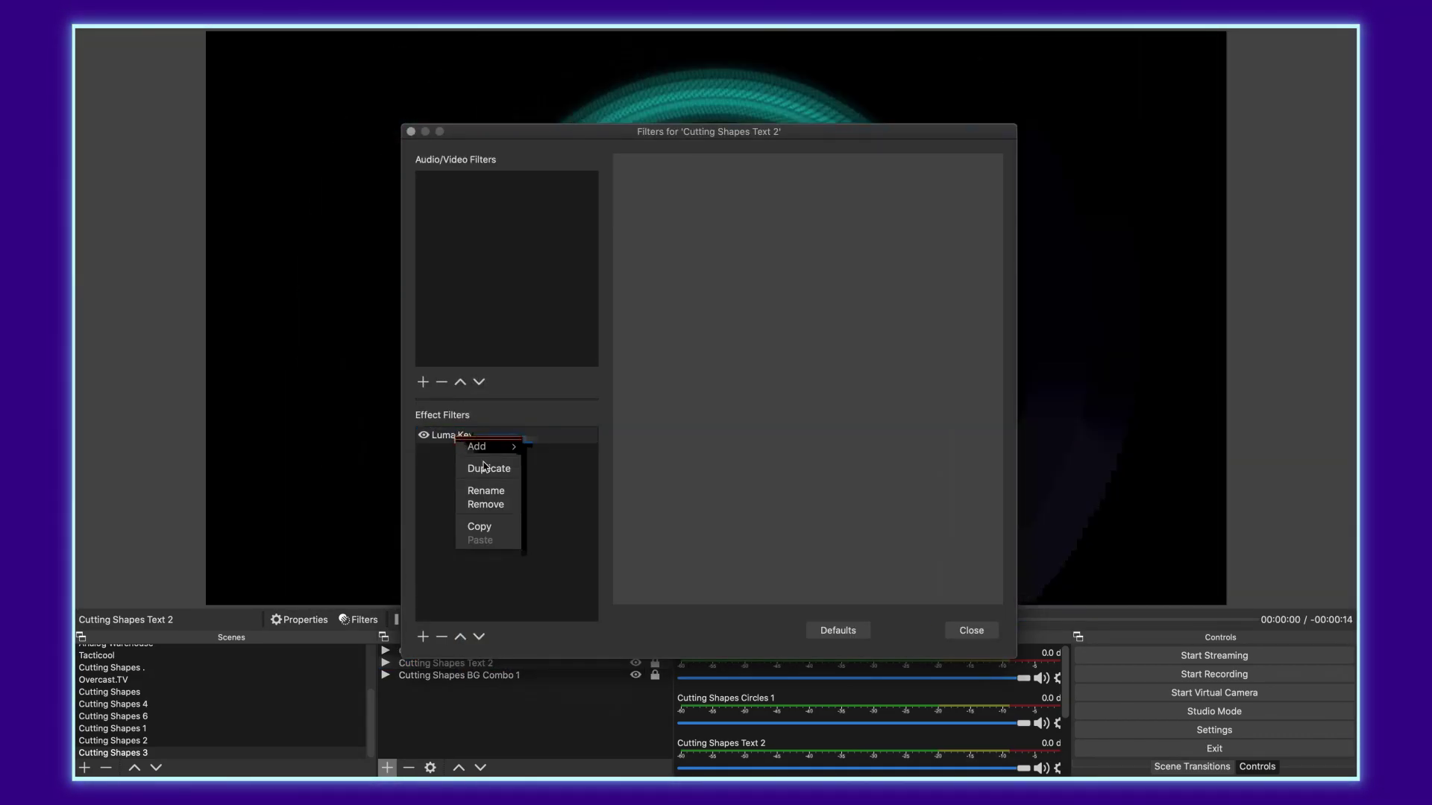
pyautogui.click(484, 528)
pyautogui.click(972, 631)
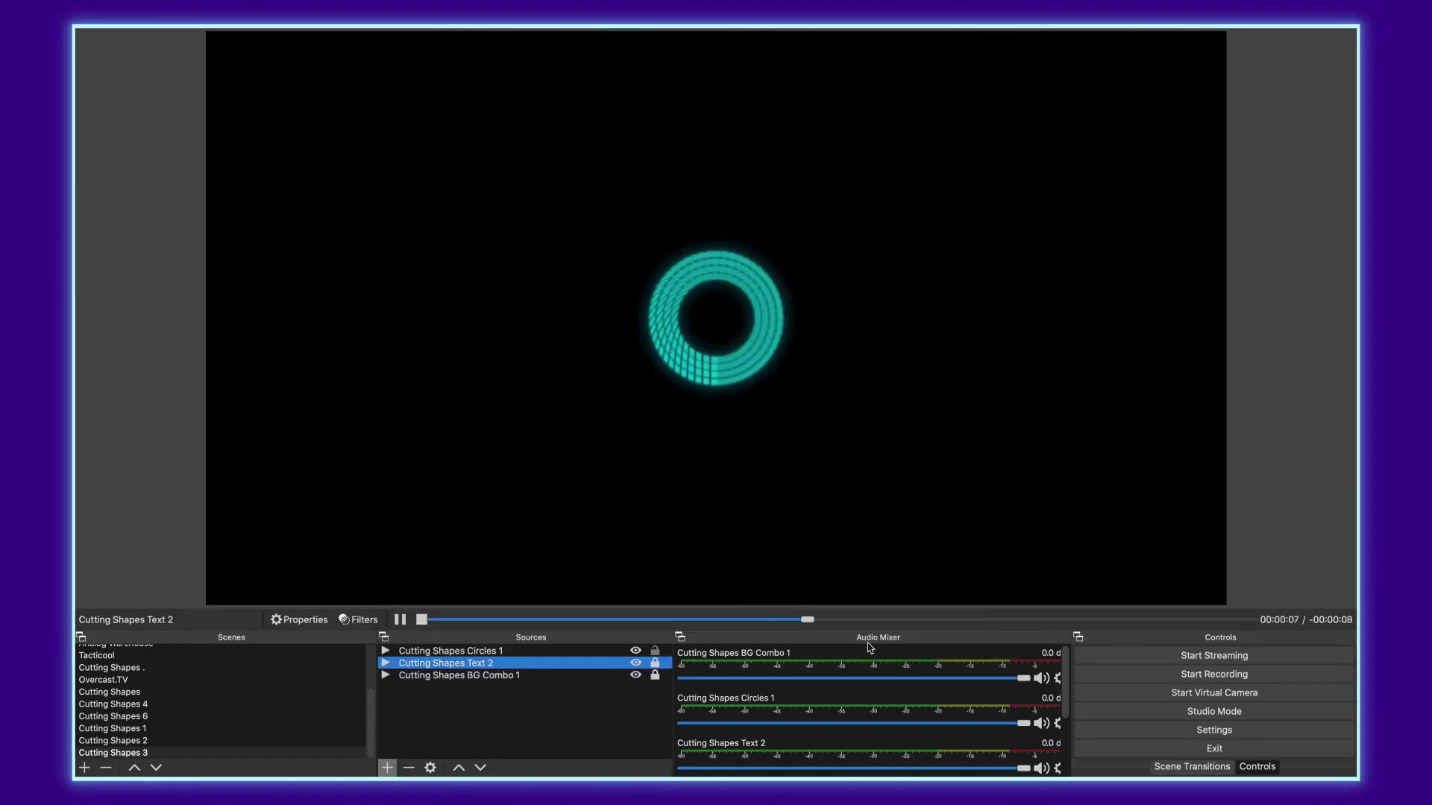
# Paste the Luma Key filter into the Cutting Shapes Circles 1 source's filters
pyautogui.click(451, 652)
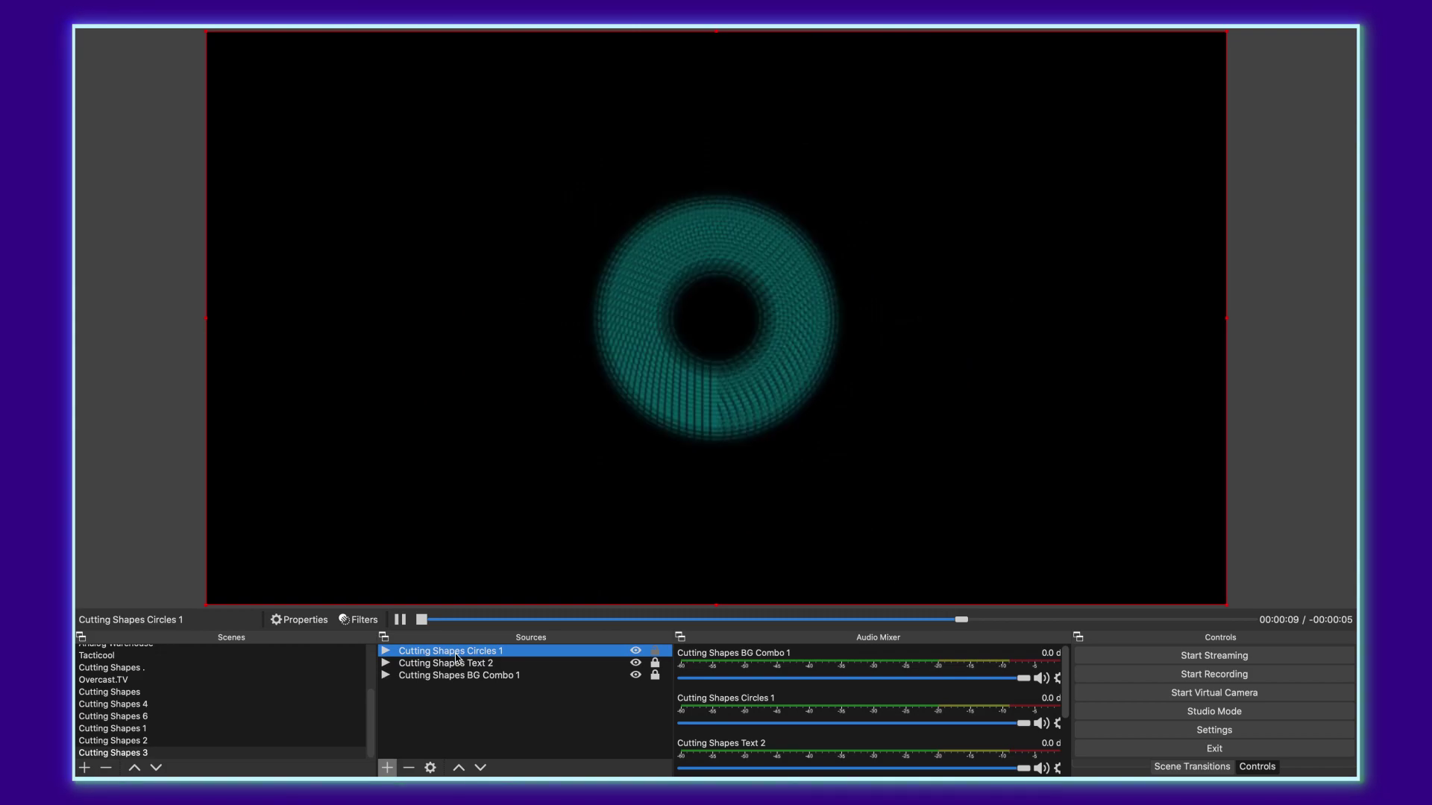
pyautogui.rightClick(516, 652)
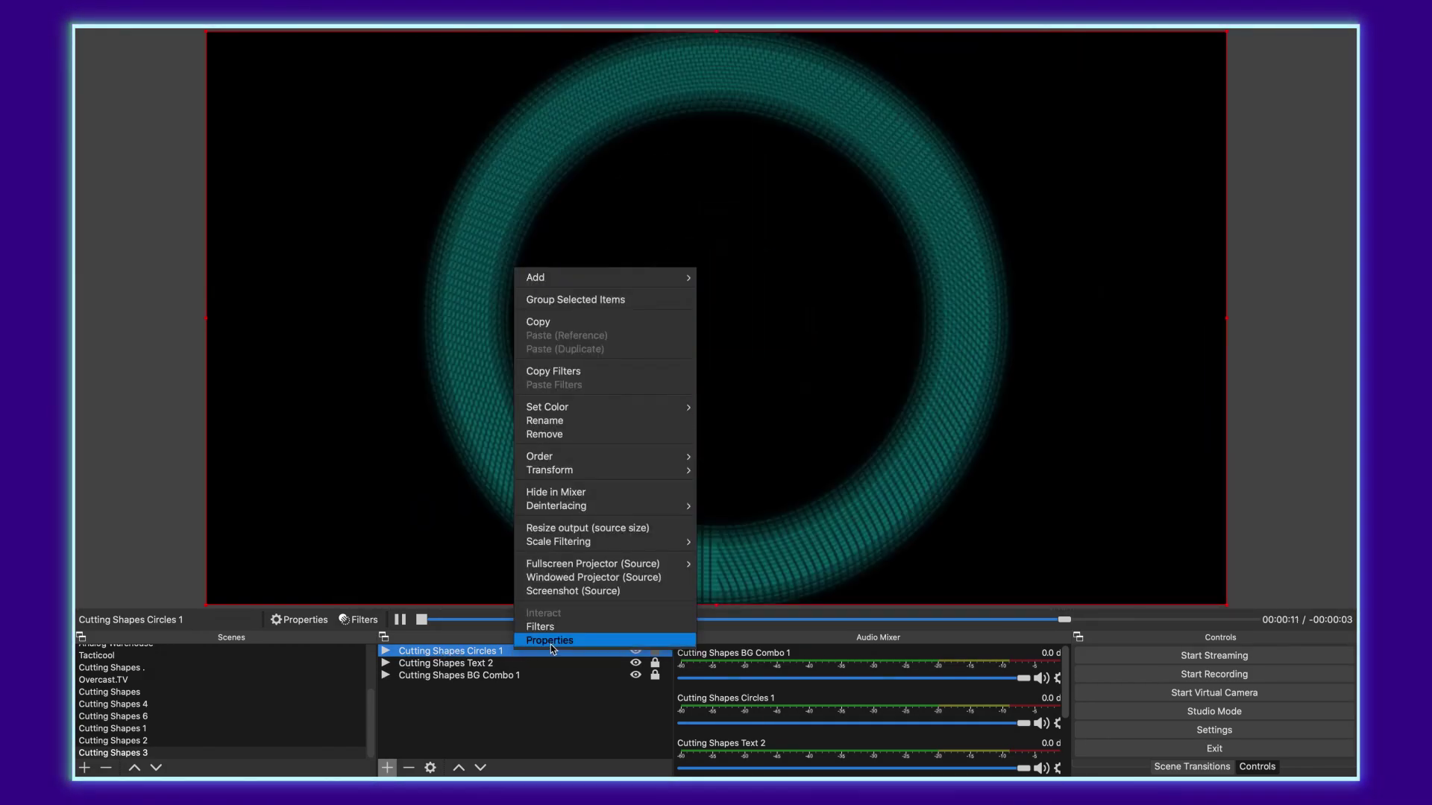
pyautogui.click(550, 628)
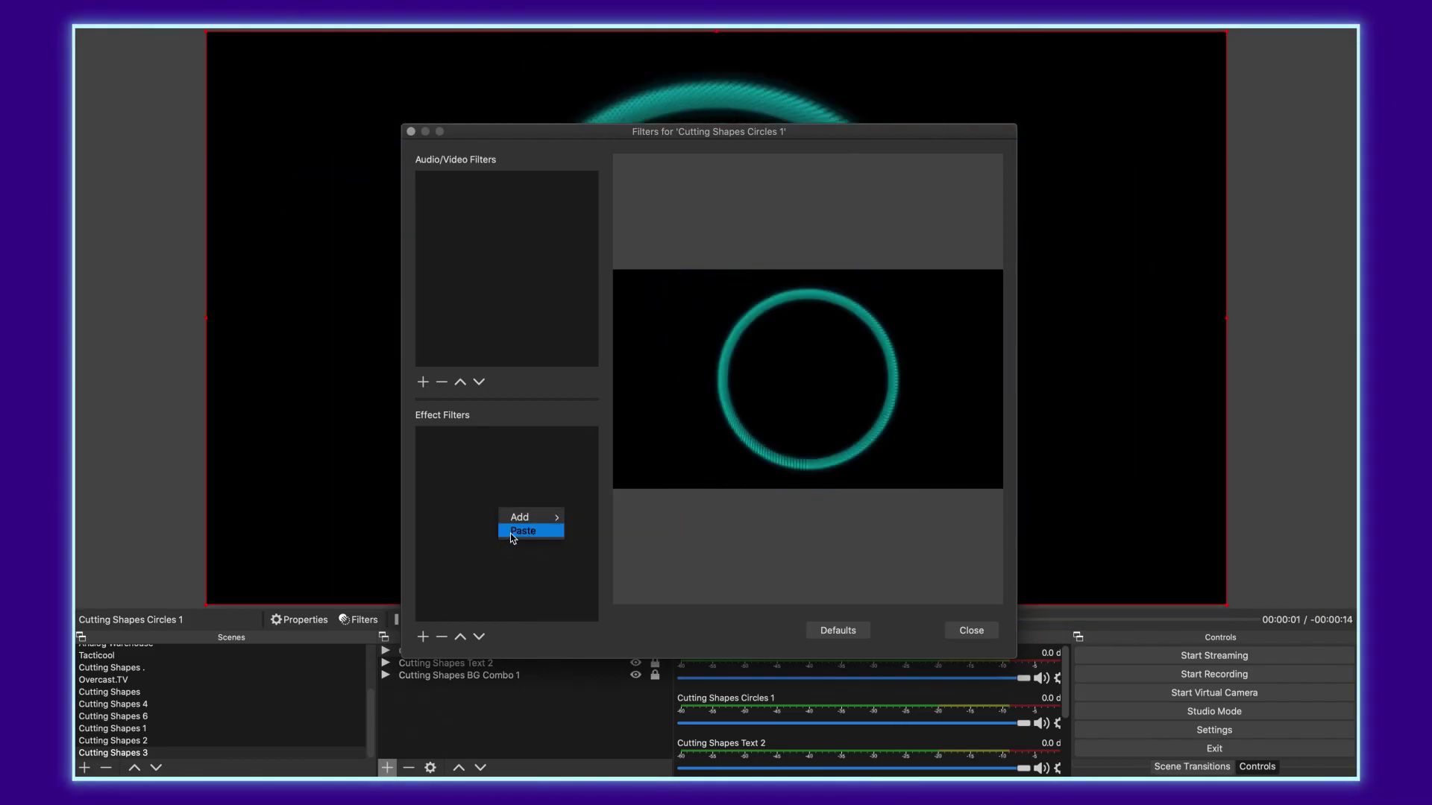
pyautogui.click(511, 534)
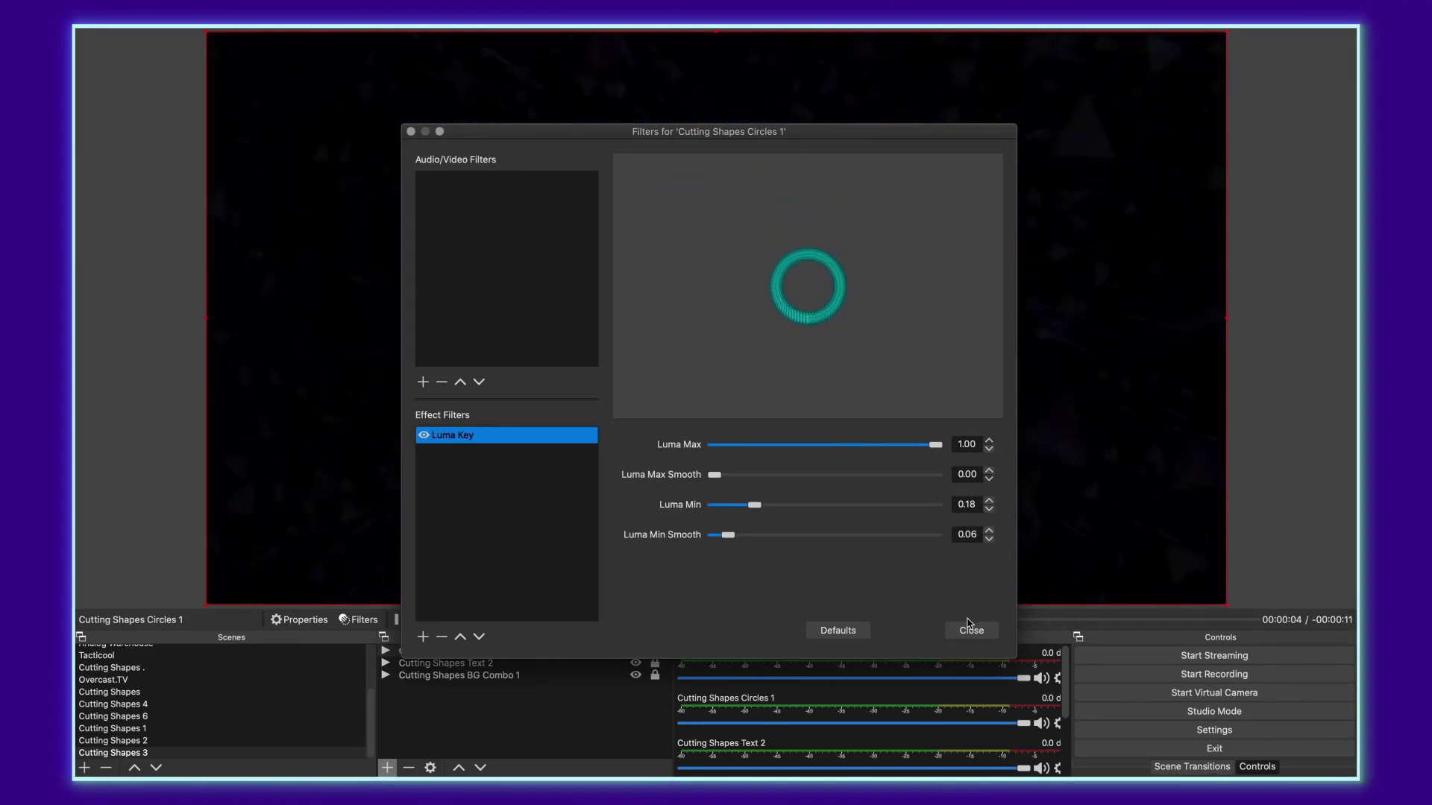
pyautogui.click(970, 630)
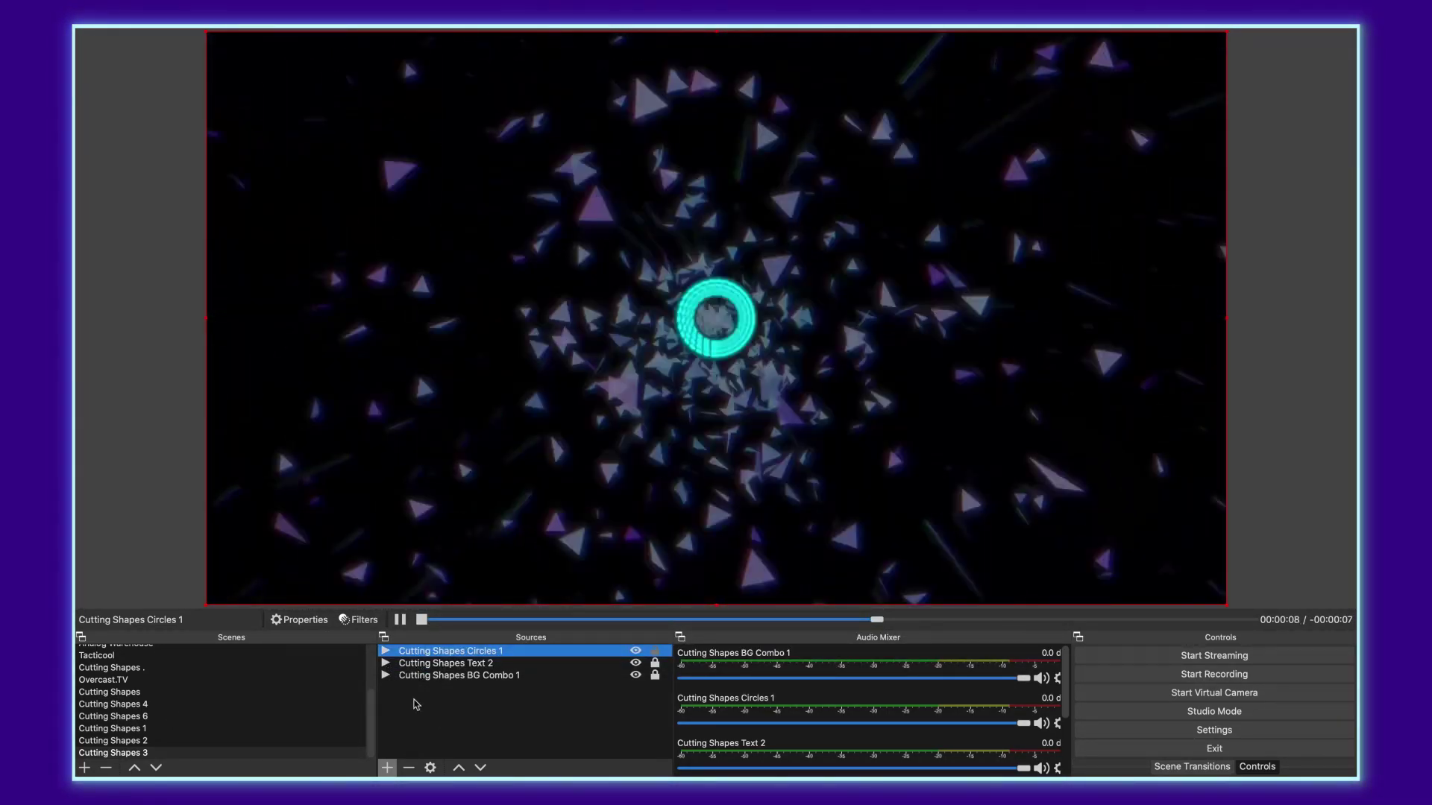
pyautogui.click(395, 708)
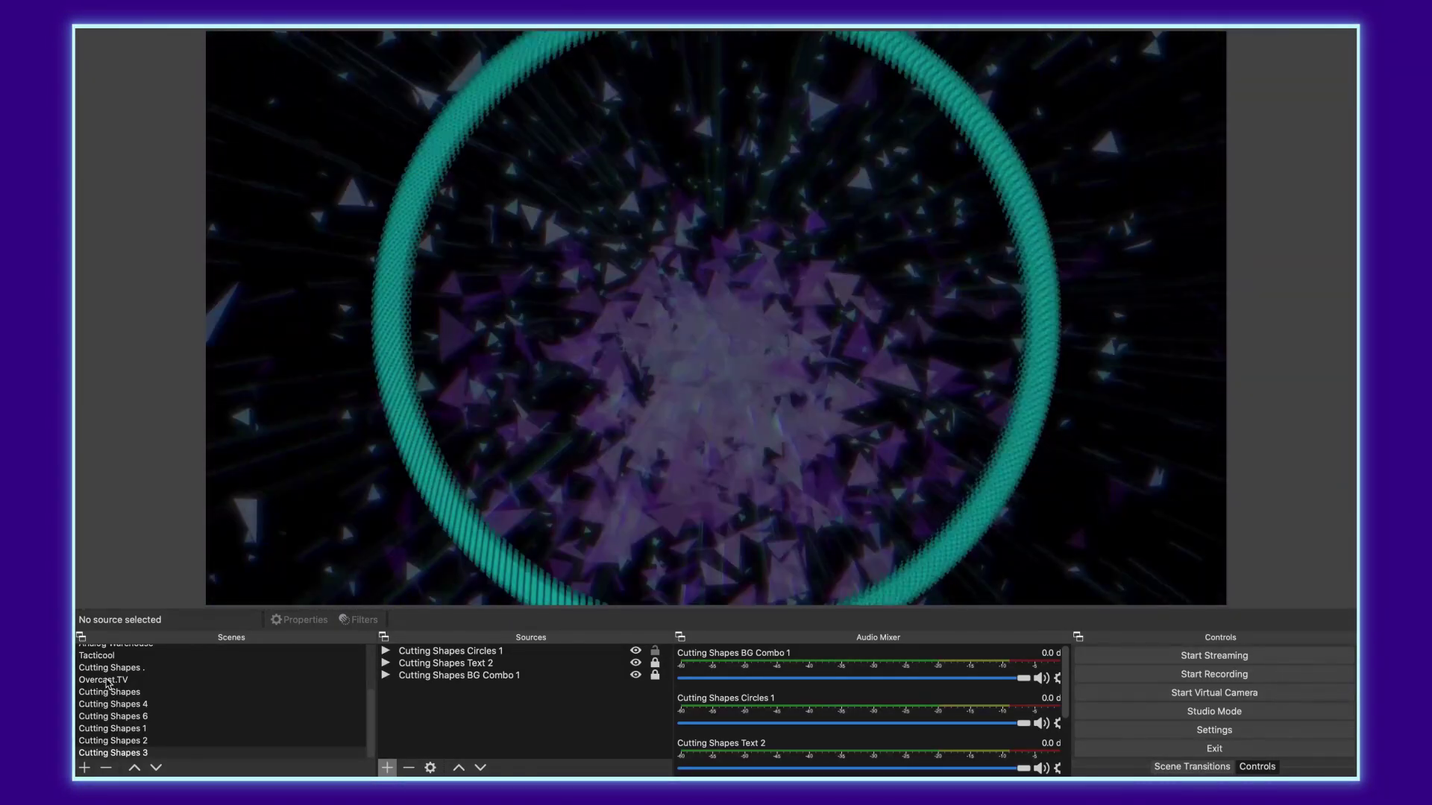
# Copy the Cam 2 webcam source from the Overcast.TV scene
pyautogui.click(104, 680)
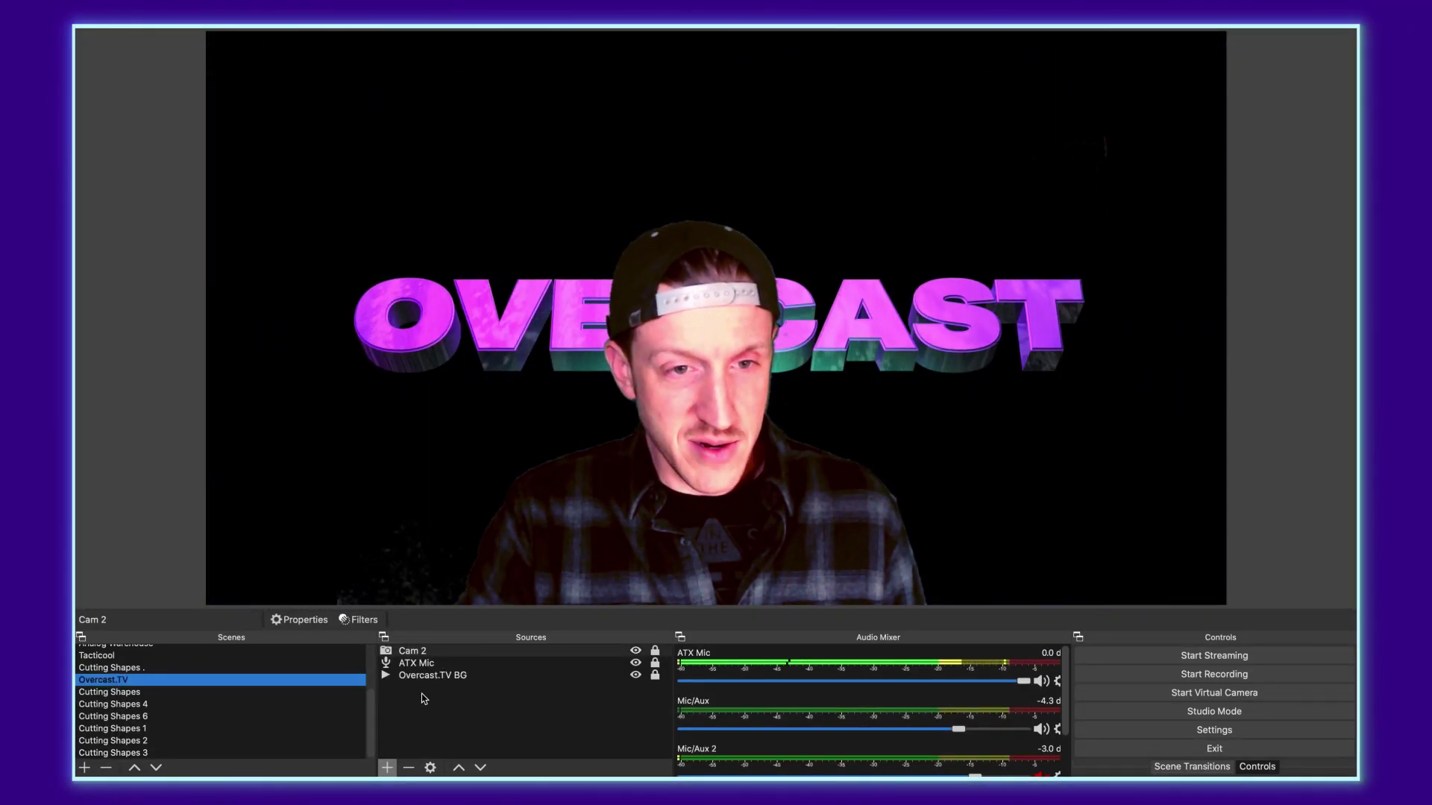
pyautogui.rightClick(421, 651)
pyautogui.click(438, 333)
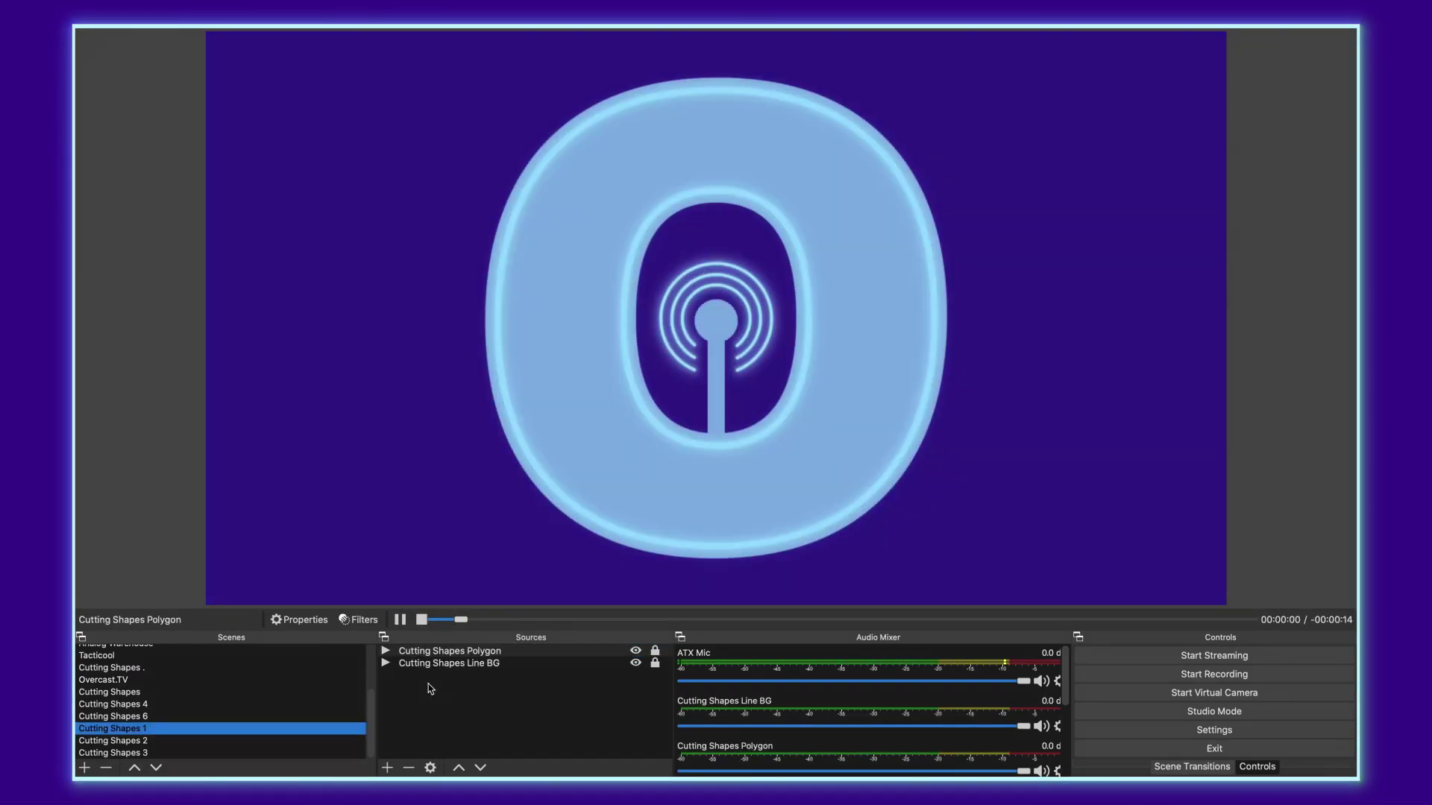
# Paste Cam 2 as a reference into Cutting Shapes 1, below Cutting Shapes Polygon
pyautogui.rightClick(428, 683)
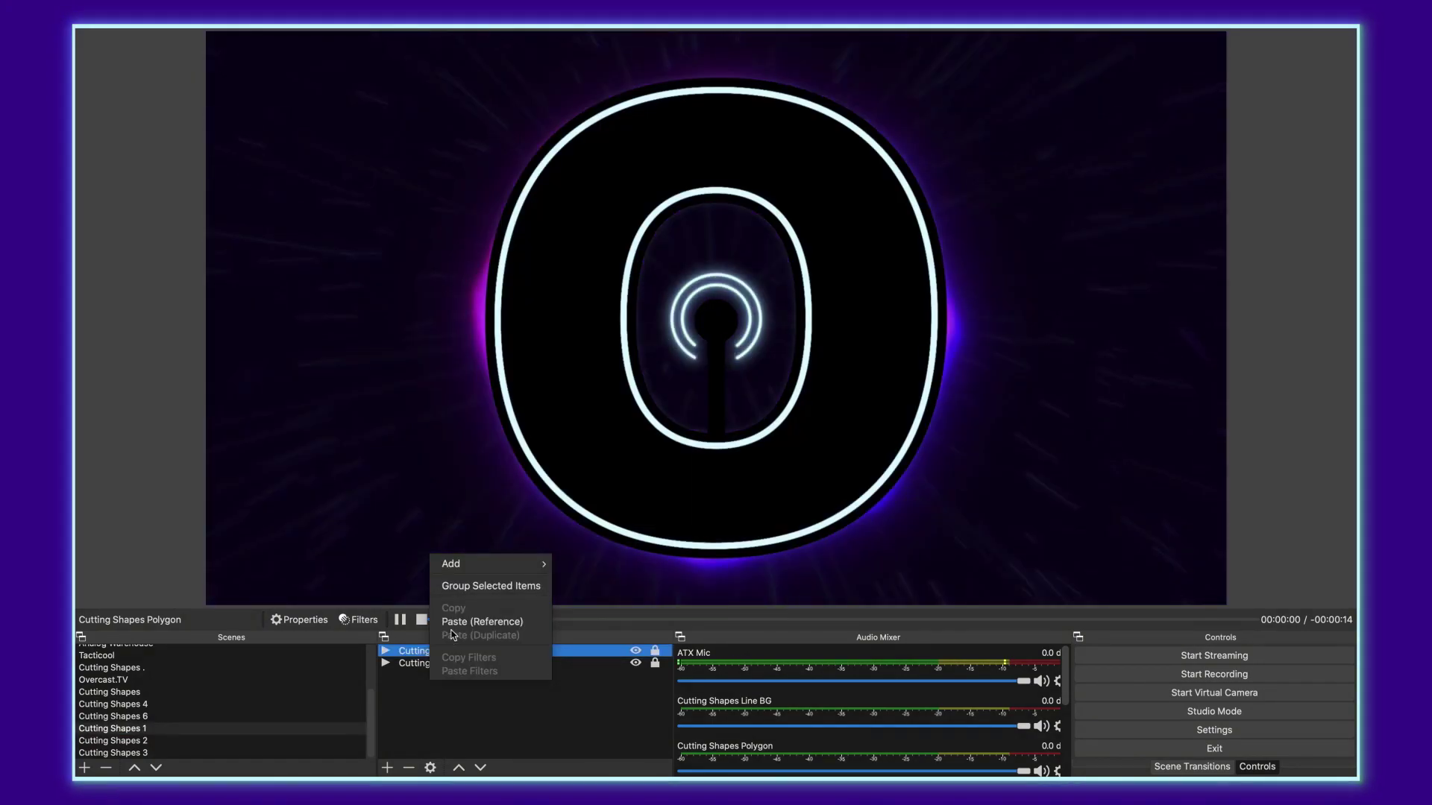
pyautogui.click(471, 623)
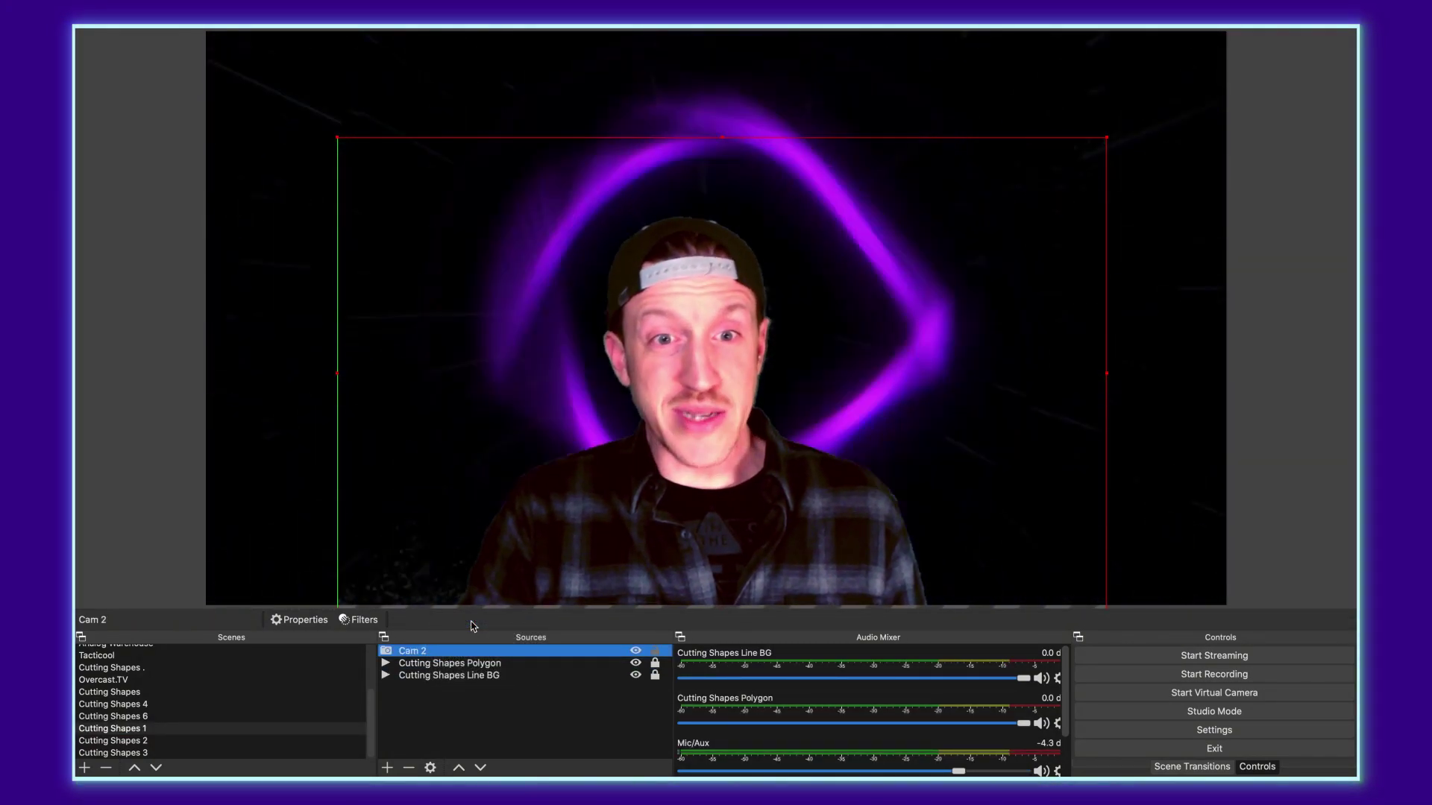
pyautogui.click(510, 716)
pyautogui.moveTo(440, 654); pyautogui.dragTo(437, 670)
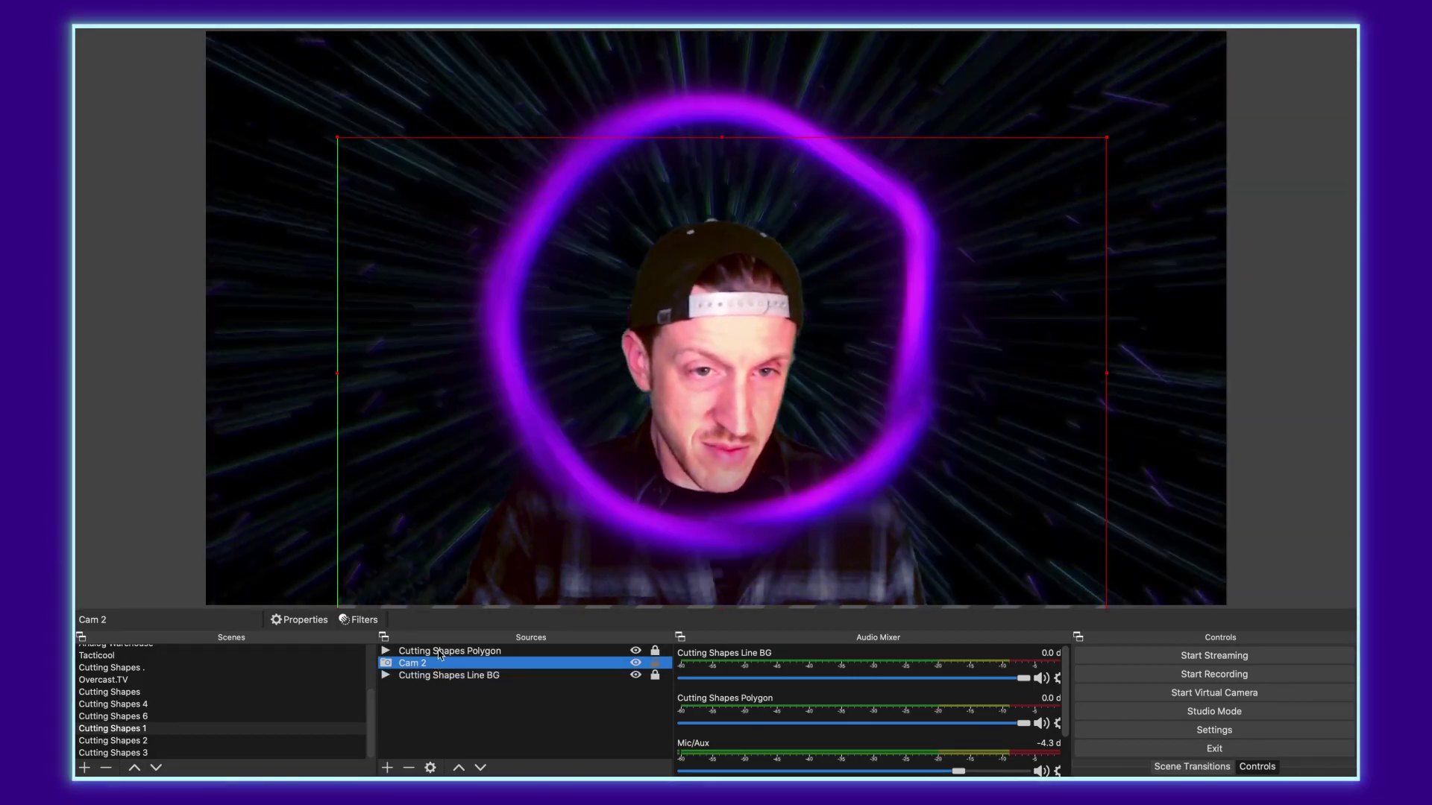
pyautogui.click(582, 651)
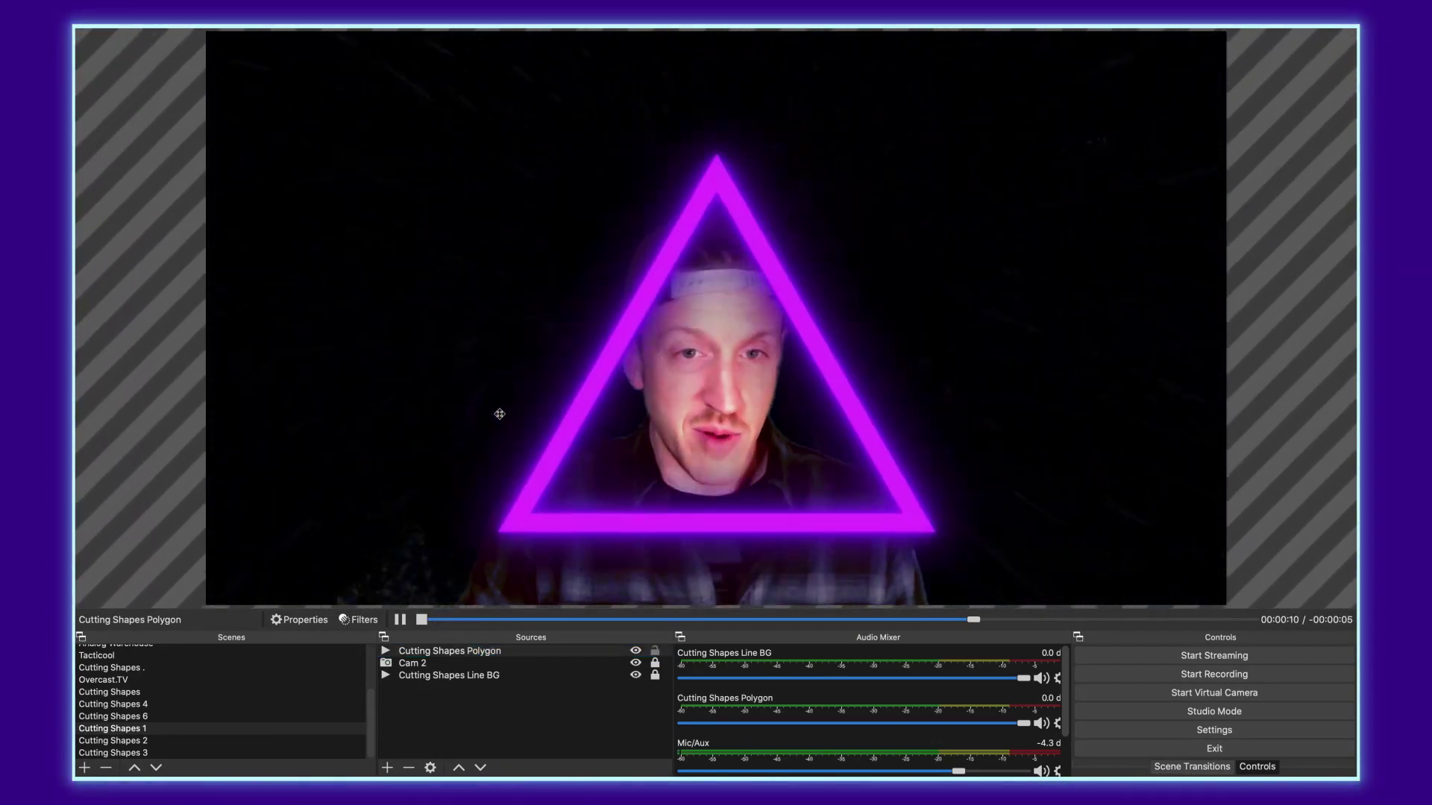
# Paste a reference of Cam 2 into Cutting Shapes 2, placed just below Cutting Shapes Text 2
pyautogui.rightClick(430, 690)
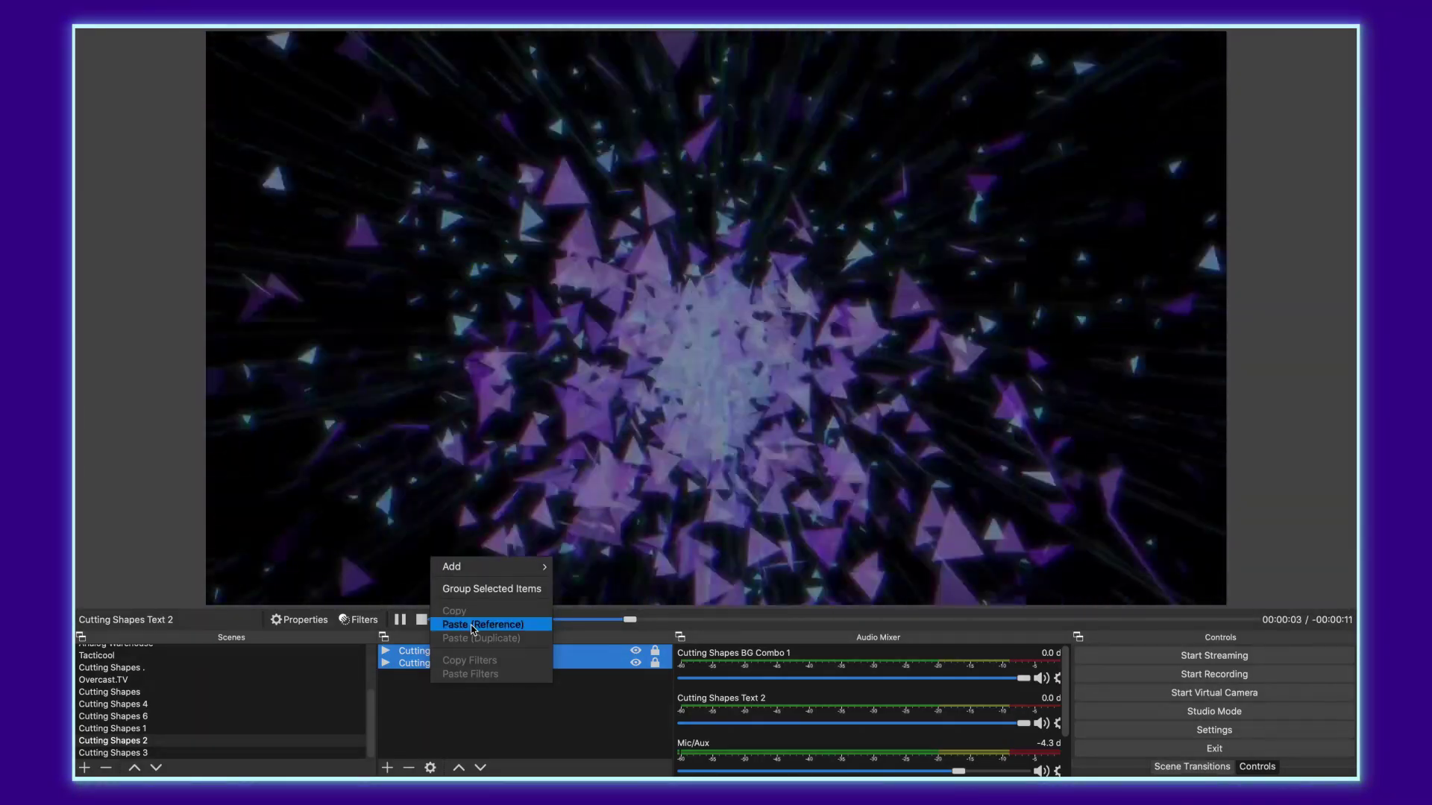
pyautogui.click(472, 624)
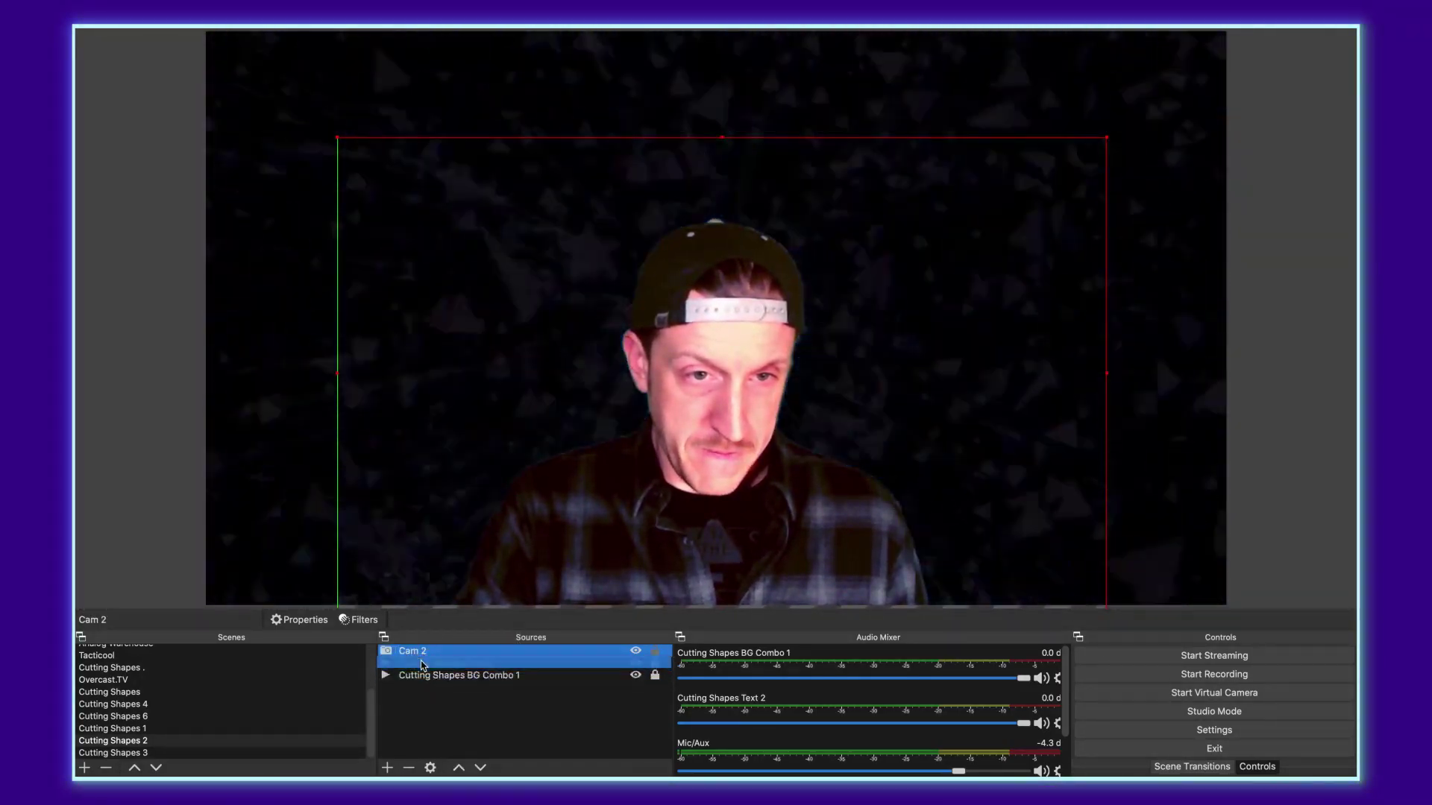
pyautogui.moveTo(422, 656); pyautogui.dragTo(419, 671)
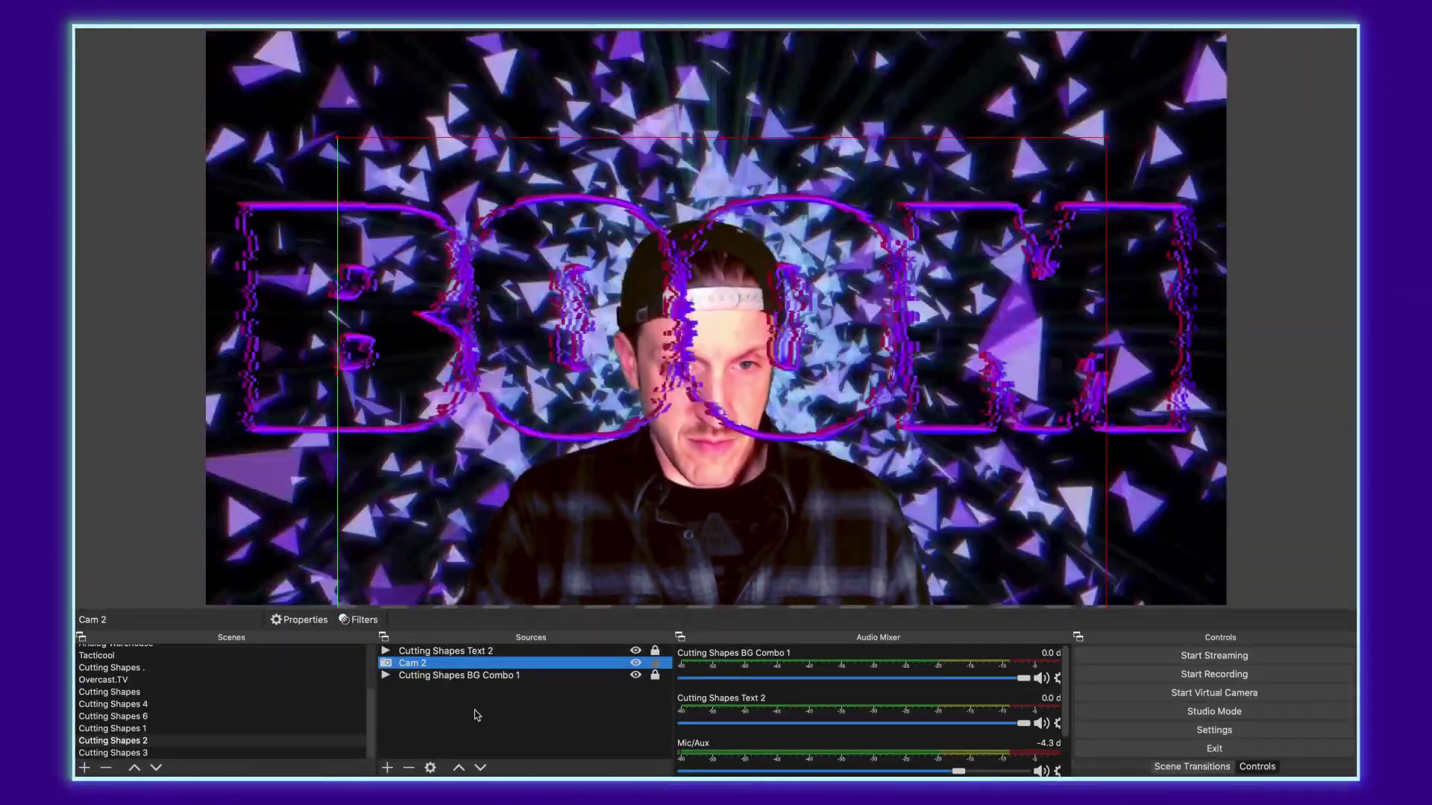
# Paste a reference of Cam 2 into the Cutting Shapes 3 scene
pyautogui.click(183, 754)
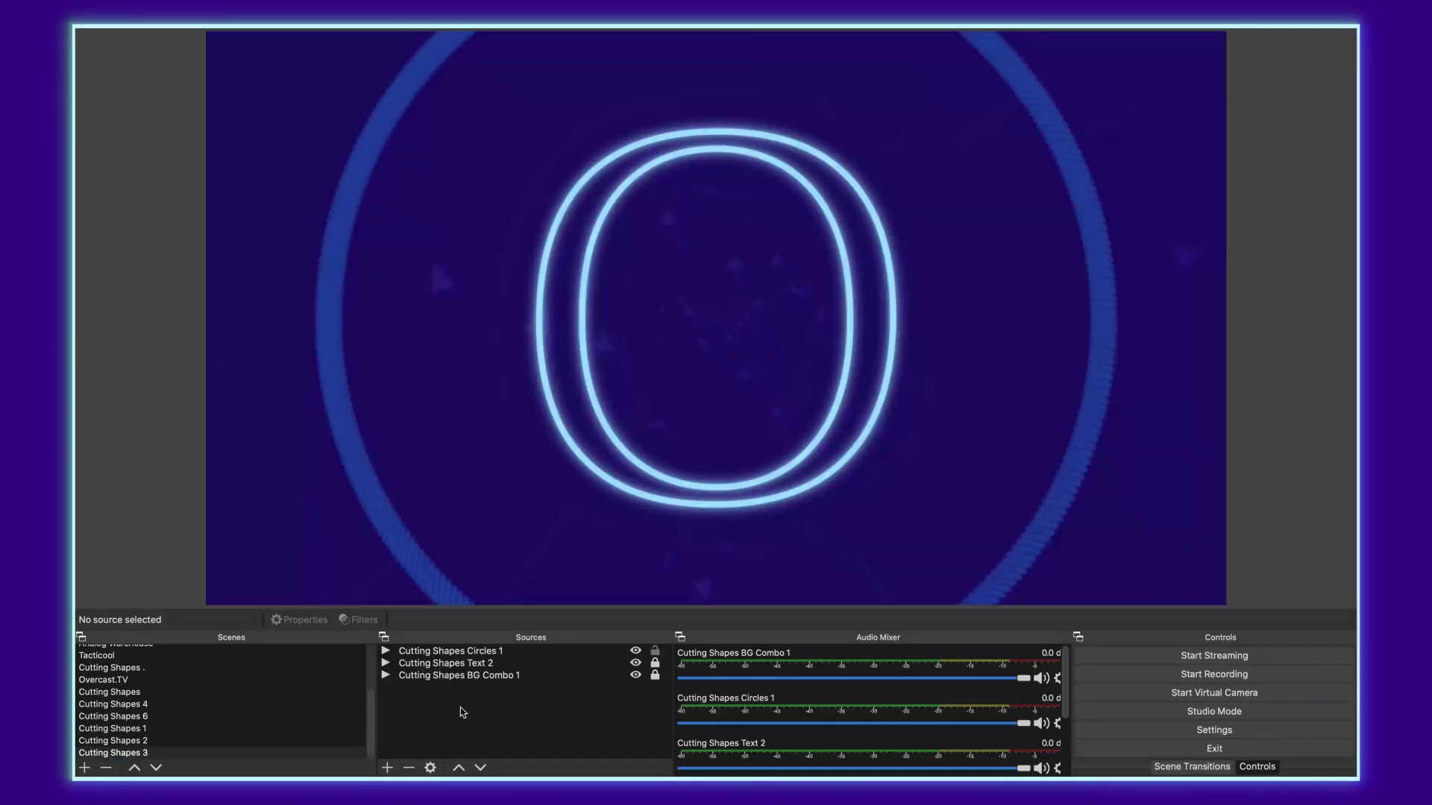
pyautogui.rightClick(461, 712)
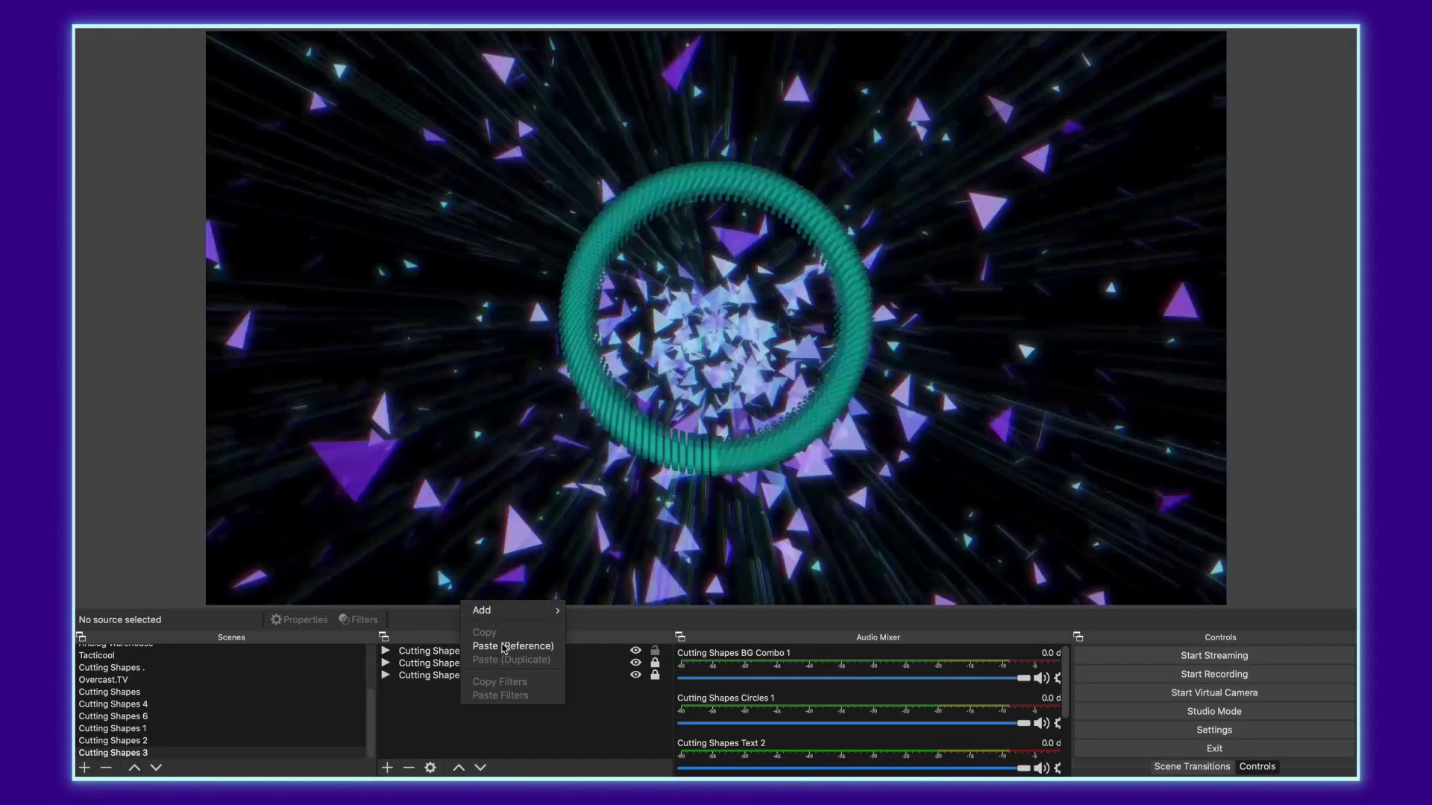
pyautogui.click(502, 646)
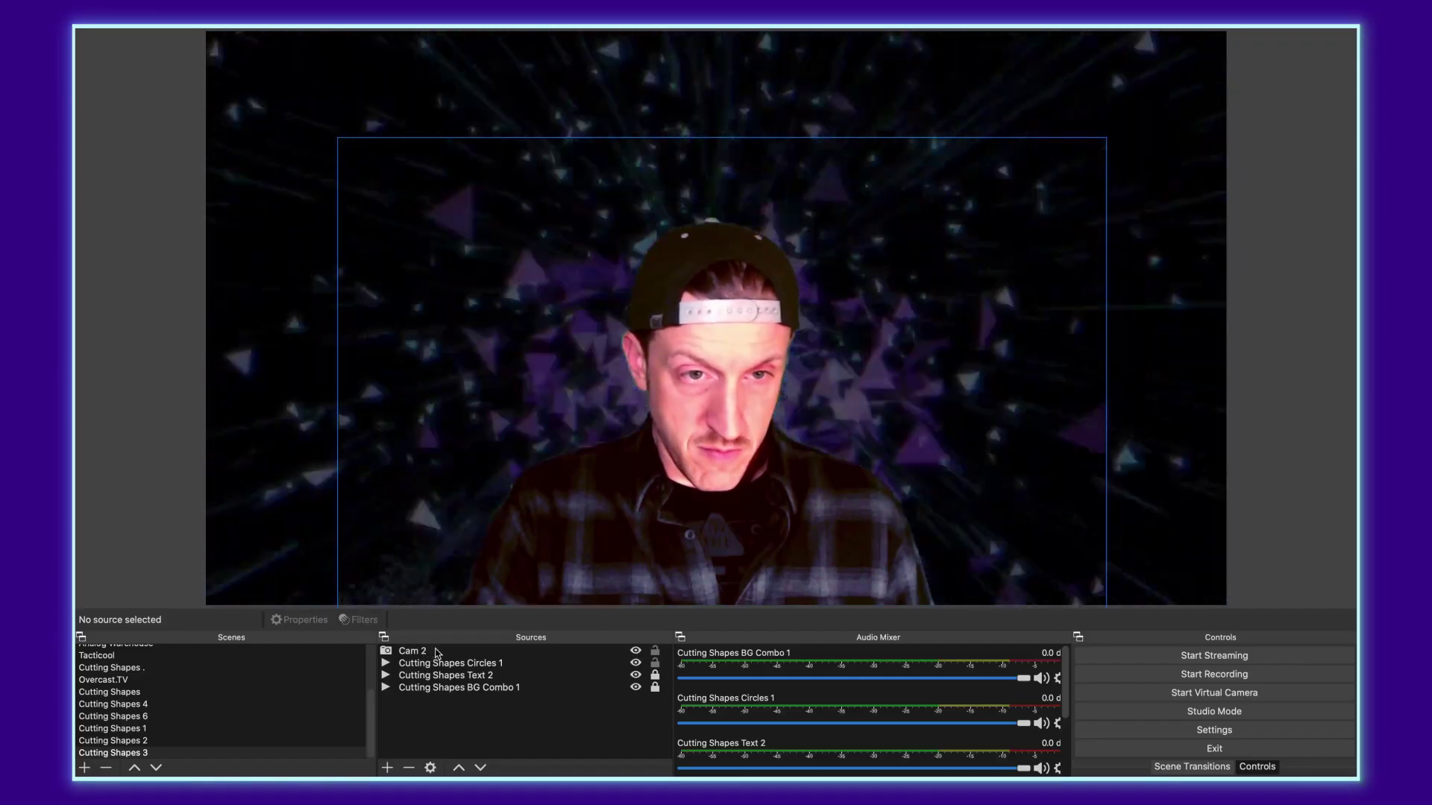